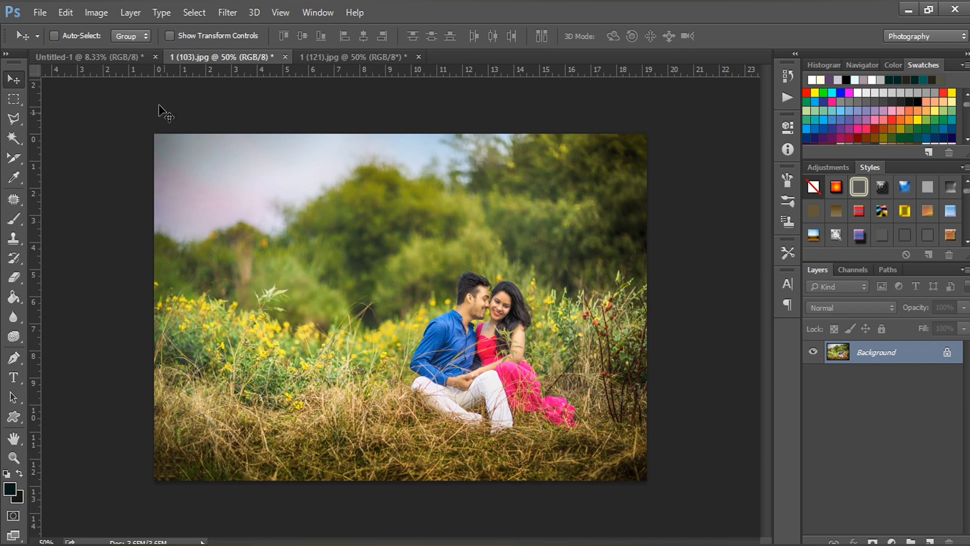
# Create a new 36 × 12 inch RGB document at 300 pixels/inch with a white background
pyautogui.click(111, 58)
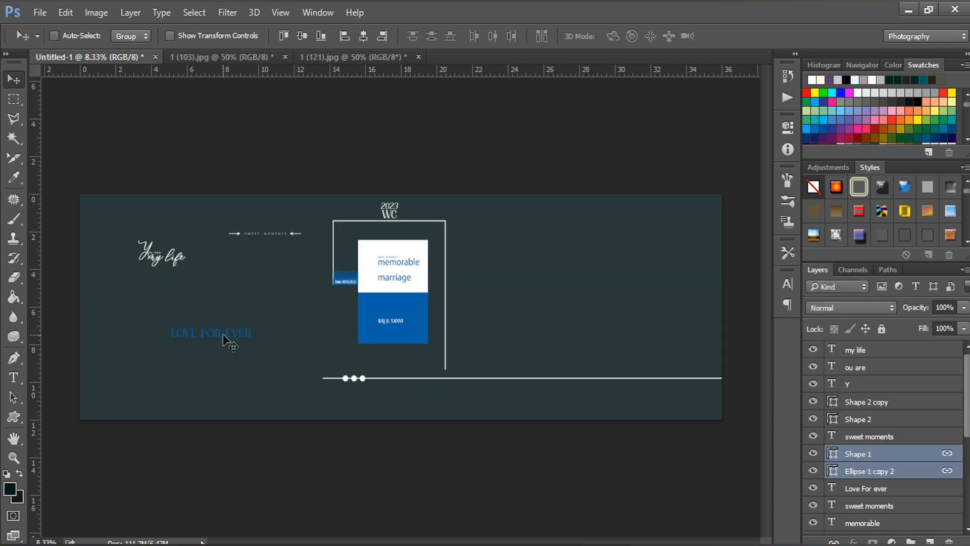
pyautogui.click(40, 12)
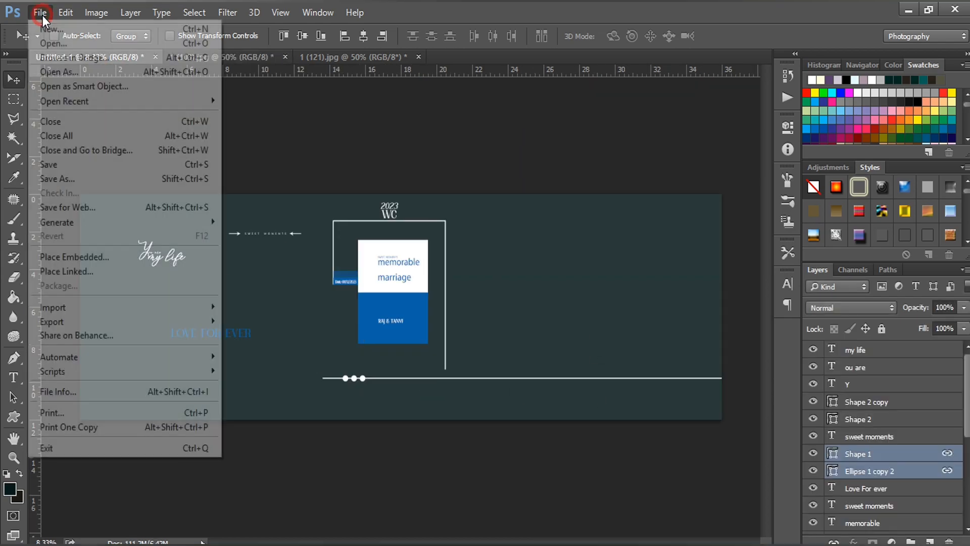
pyautogui.click(47, 32)
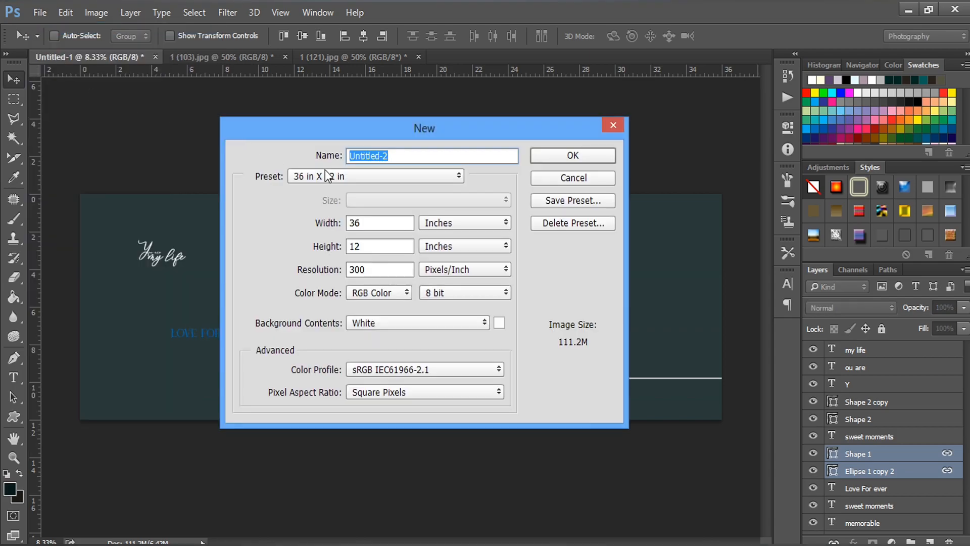
pyautogui.click(570, 156)
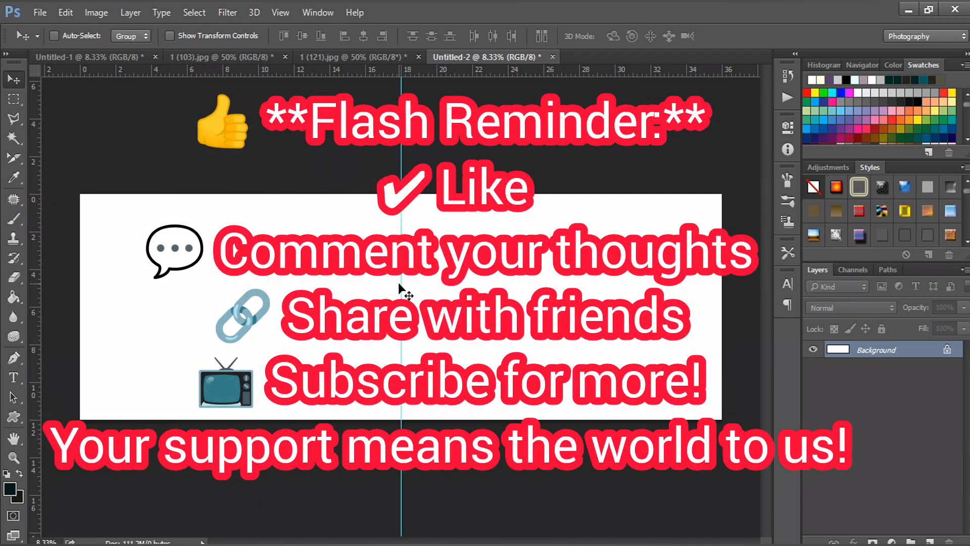
# Draw a full-width rectangle about 10820 × 3130 px from the canvas's top edge and fill it with blue
pyautogui.moveTo(14, 417); pyautogui.dragTo(69, 417)
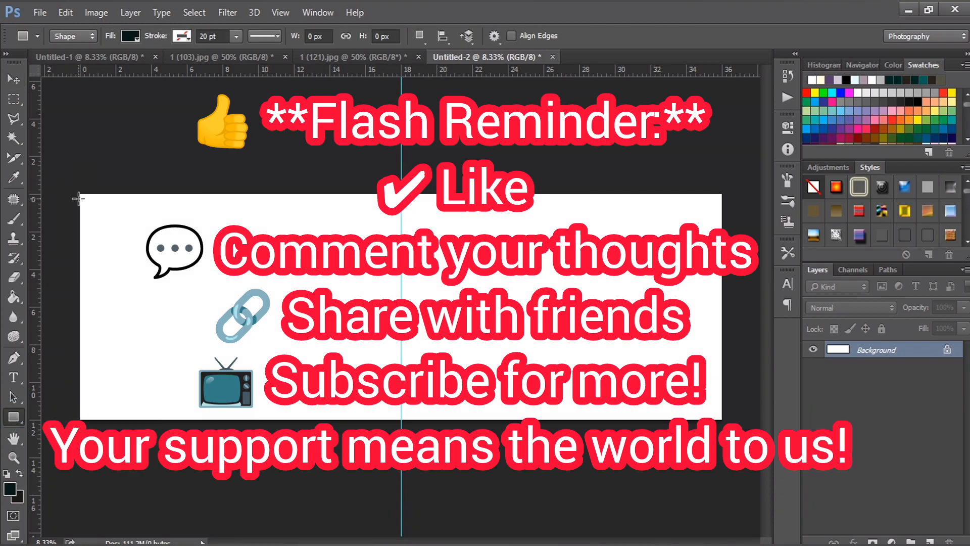
pyautogui.moveTo(80, 194); pyautogui.dragTo(722, 389)
pyautogui.click(633, 210)
pyautogui.click(668, 303)
pyautogui.click(703, 349)
pyautogui.click(709, 340)
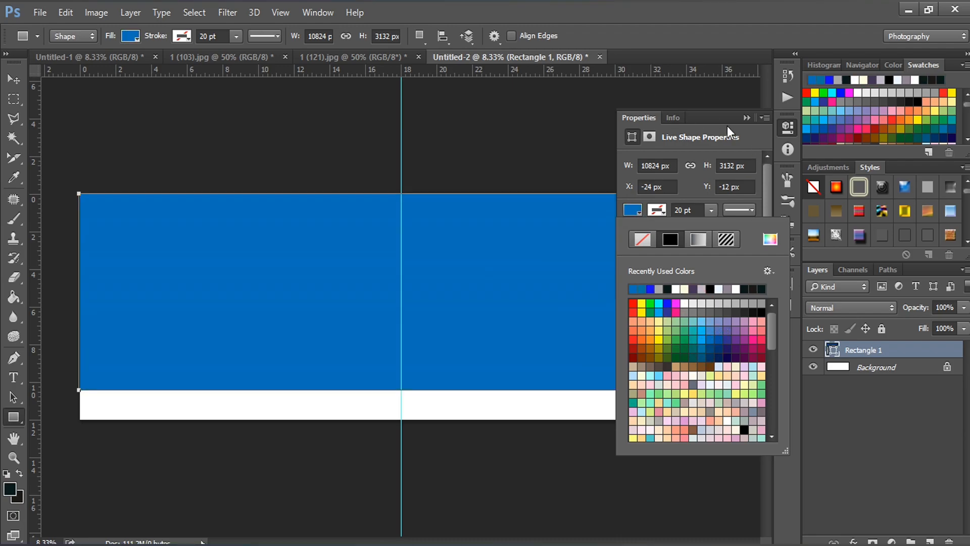
pyautogui.click(747, 117)
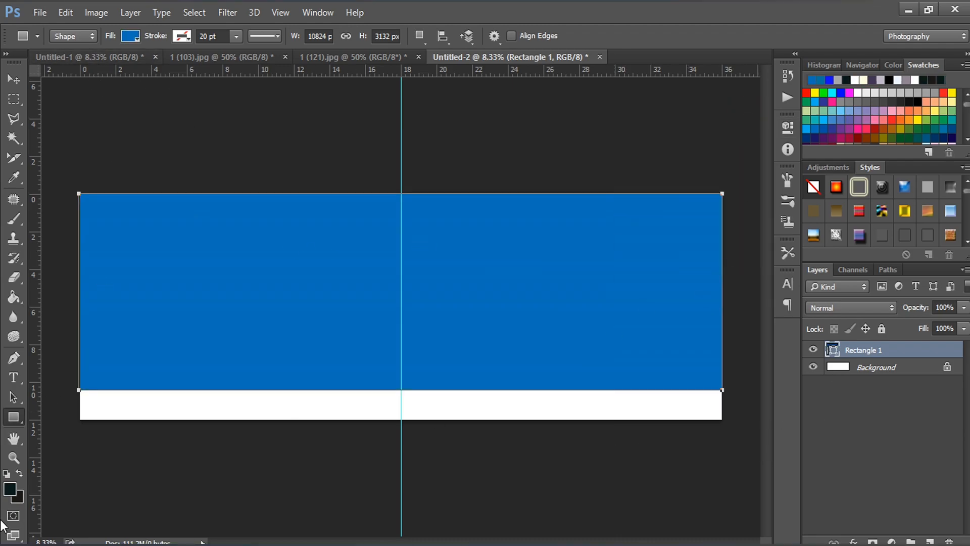
# Sample the darker blue from the Untitled-1 layout and apply it to the full-width rectangle in Untitled-2
pyautogui.click(89, 60)
pyautogui.click(10, 489)
pyautogui.click(412, 323)
pyautogui.click(884, 192)
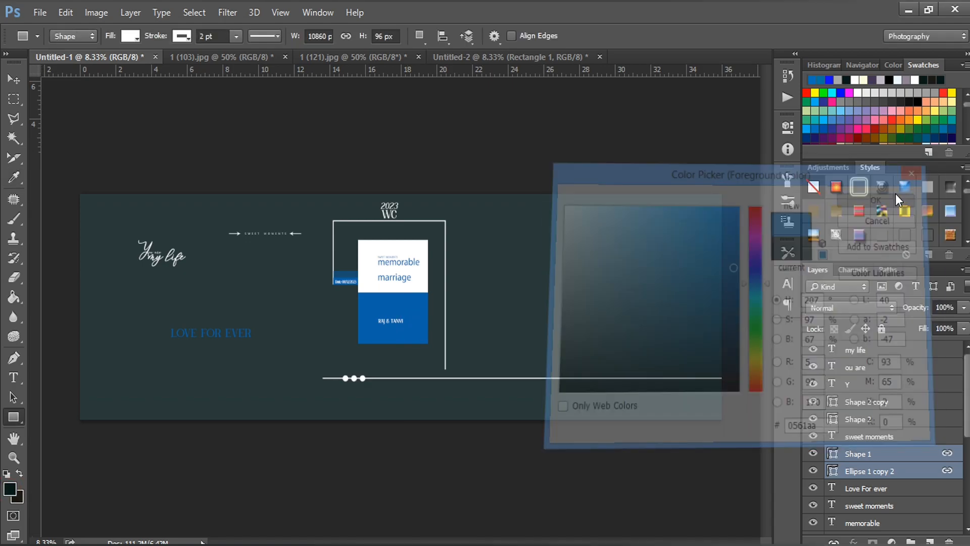
pyautogui.click(490, 57)
pyautogui.doubleClick(835, 350)
pyautogui.click(735, 267)
pyautogui.press('Return')
pyautogui.press('Return')
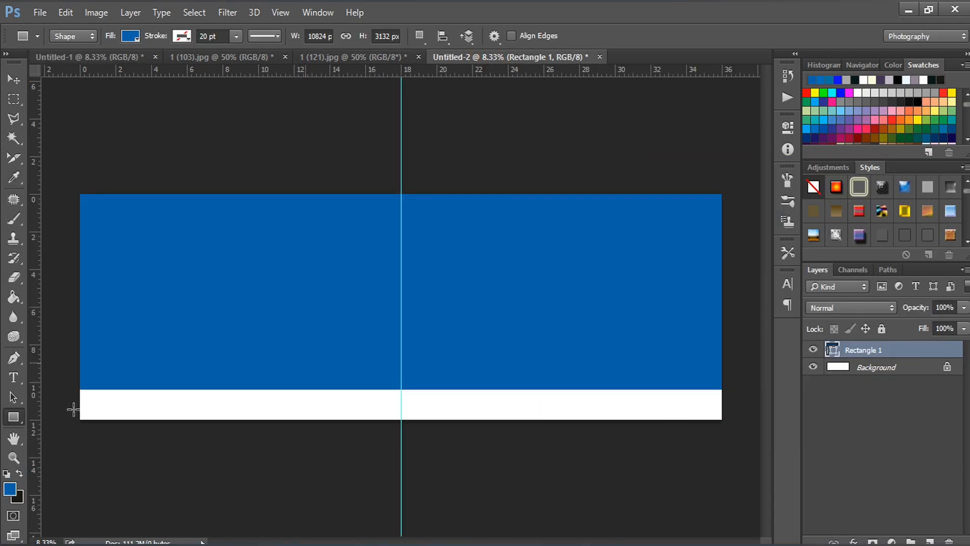
# Draw a lighter blue rectangle on the left half, aligned to the centre guide and the blue background's bottom edge
pyautogui.moveTo(155, 210); pyautogui.dragTo(387, 378)
pyautogui.click(631, 211)
pyautogui.click(640, 287)
pyautogui.click(746, 118)
pyautogui.click(14, 79)
pyautogui.moveTo(281, 303)
pyautogui.mouseDown()
pyautogui.moveTo(301, 307)
pyautogui.moveTo(294, 313)
pyautogui.mouseUp()
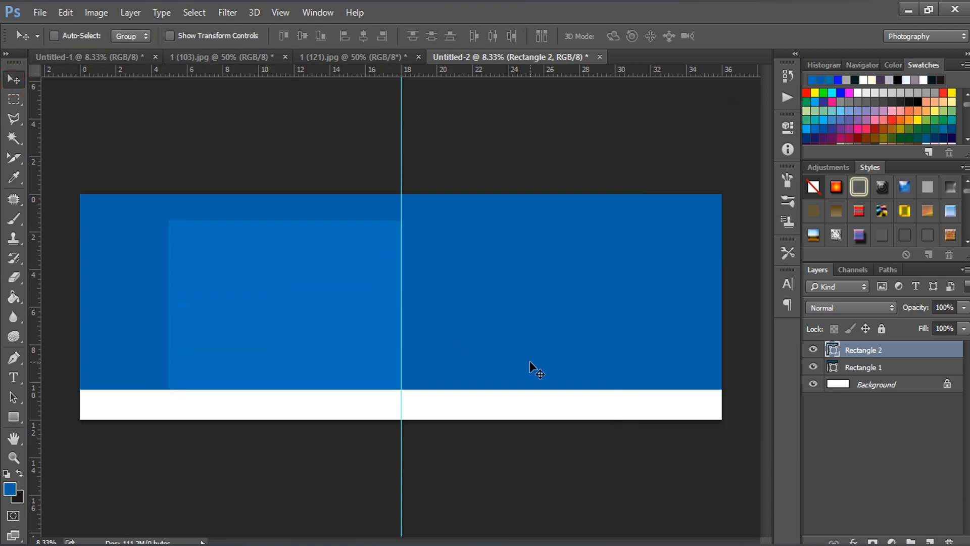
# Copy the whole photo from 1 (103).jpg into Untitled-2 and place it over the lighter blue rectangle
pyautogui.click(222, 57)
pyautogui.hotkey('ctrl', 'a')
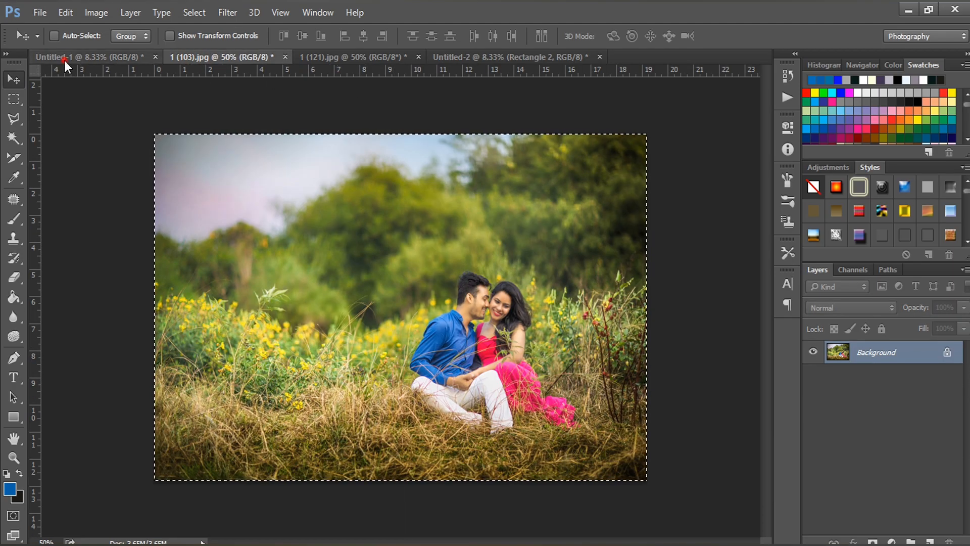
pyautogui.click(76, 56)
pyautogui.click(569, 57)
pyautogui.hotkey('ctrl', 'v')
pyautogui.moveTo(365, 290); pyautogui.dragTo(264, 275)
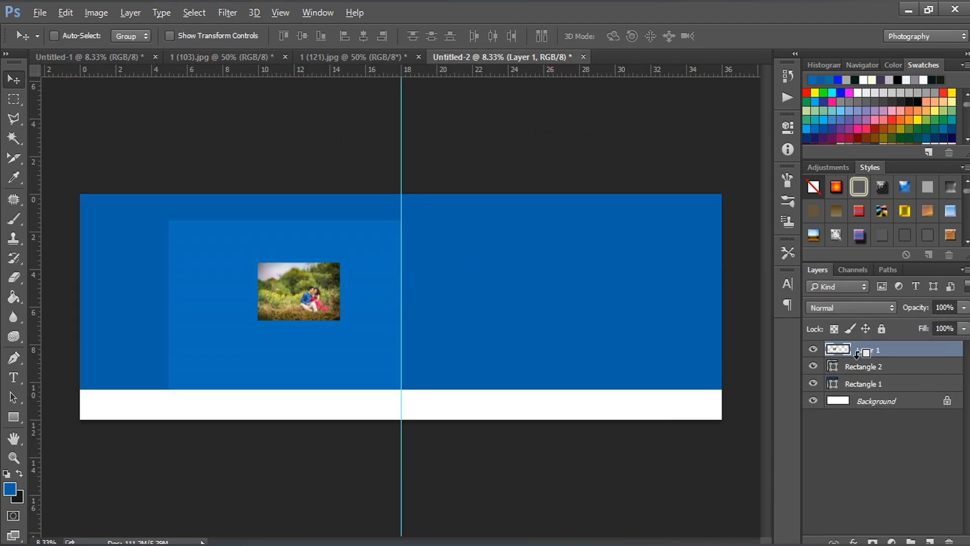
# Clip the couple photo to the lighter rectangle, scale it to about 333%, and position it to fill that frame
pyautogui.hotkey('ctrl', 't')
pyautogui.moveTo(340, 263); pyautogui.dragTo(427, 199)
pyautogui.moveTo(385, 242); pyautogui.dragTo(349, 251)
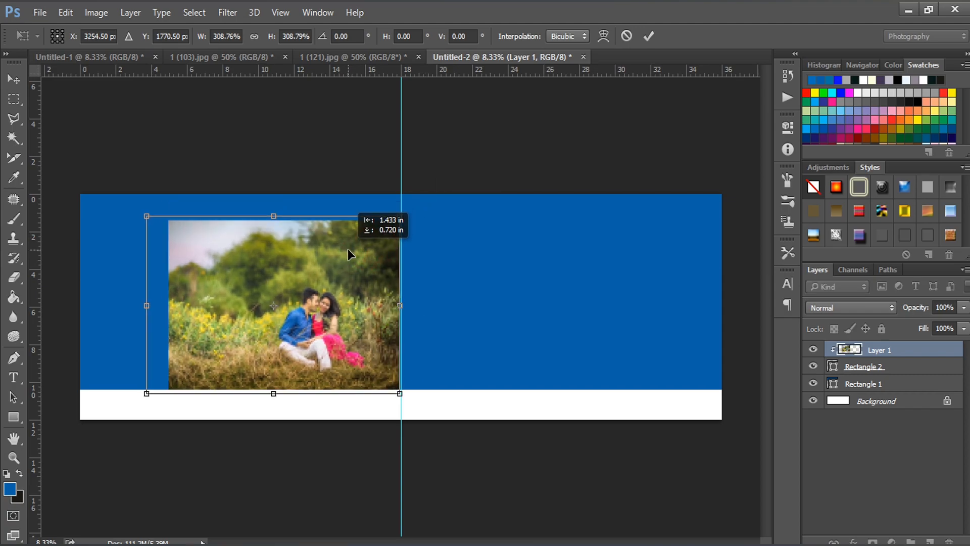
pyautogui.moveTo(402, 214); pyautogui.dragTo(412, 207)
pyautogui.moveTo(363, 270)
pyautogui.mouseDown()
pyautogui.moveTo(362, 259)
pyautogui.moveTo(364, 274)
pyautogui.mouseUp()
pyautogui.press('Up')
pyautogui.press('Up')
pyautogui.press('Up')
pyautogui.press('Up')
pyautogui.press('Up')
pyautogui.press('Up')
pyautogui.press('Up')
pyautogui.press('Up')
pyautogui.press('Up')
pyautogui.press('Up')
pyautogui.press('Up')
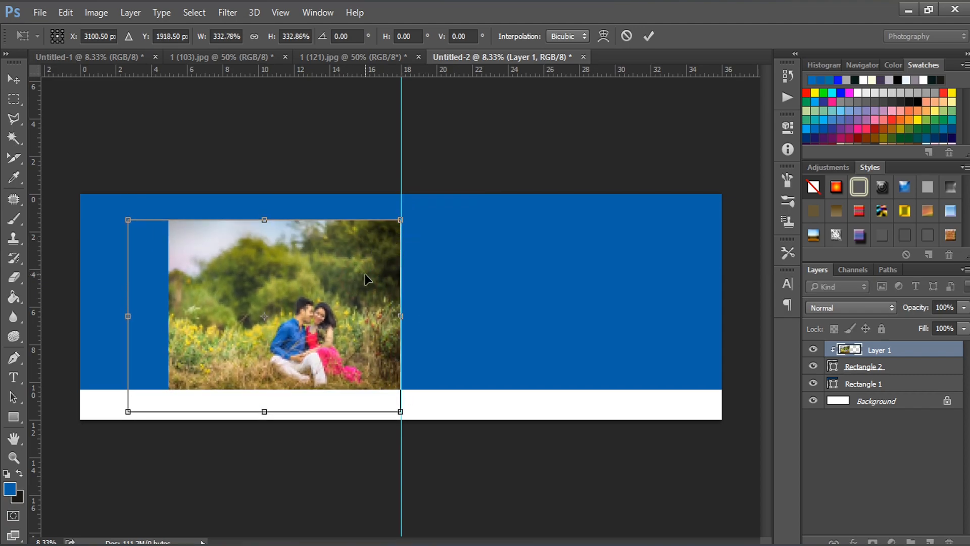
pyautogui.press('Return')
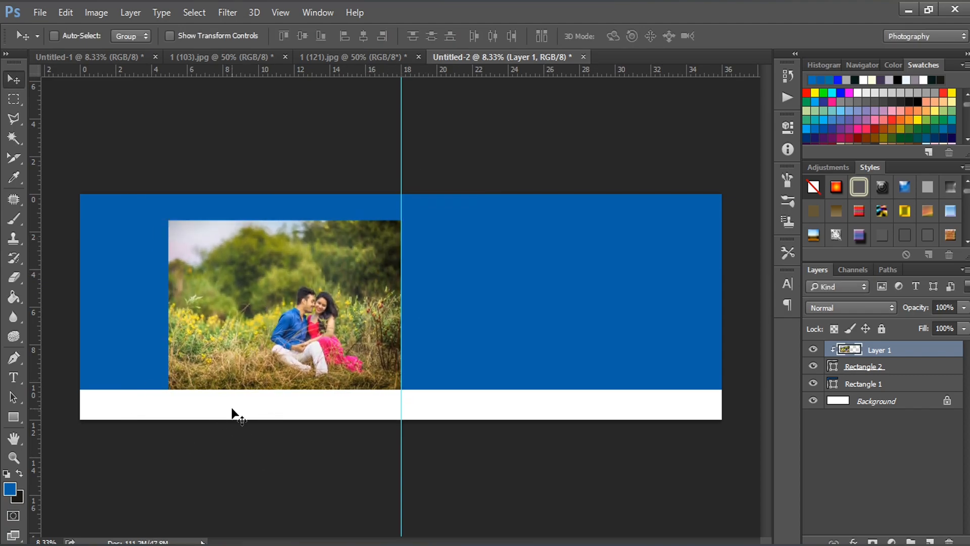
# Stretch the full-width blue rectangle's bottom edge down slightly past the photo
pyautogui.keyDown('ctrl'); pyautogui.click(495, 343); pyautogui.keyUp('ctrl')
pyautogui.hotkey('ctrl', 't')
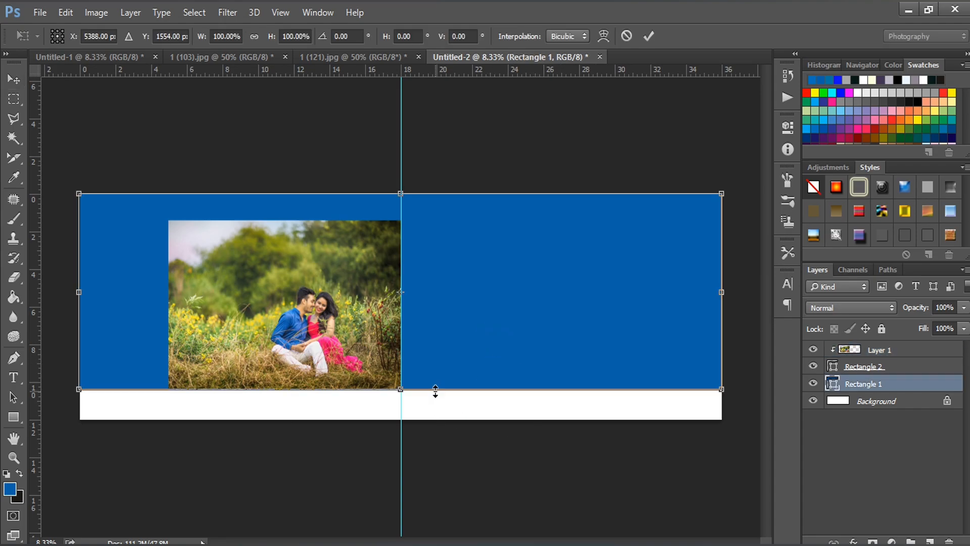
pyautogui.moveTo(401, 389); pyautogui.dragTo(401, 395)
pyautogui.press('Return')
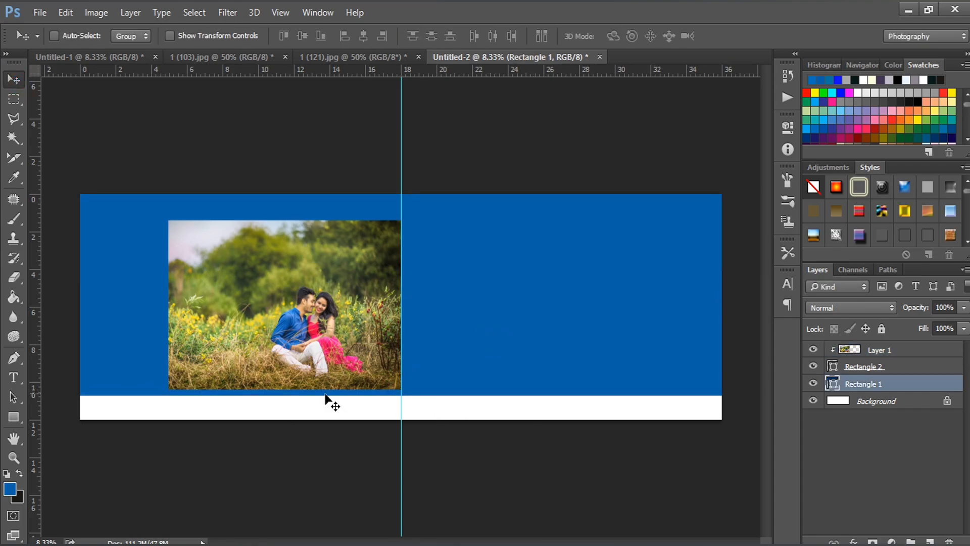
# Move the photo and its frame rectangle down together so they overlap the white strip
pyautogui.keyDown('ctrl'); pyautogui.click(290, 330); pyautogui.keyUp('ctrl')
pyautogui.moveTo(290, 326); pyautogui.dragTo(289, 328)
pyautogui.hotkey('ctrl', 'z')
pyautogui.keyDown('ctrl'); pyautogui.click(866, 367); pyautogui.keyUp('ctrl')
pyautogui.moveTo(312, 298); pyautogui.dragTo(312, 305)
pyautogui.hotkey('shift', 'Down')
pyautogui.hotkey('shift', 'Down')
pyautogui.hotkey('shift', 'Down')
pyautogui.hotkey('shift', 'Down')
pyautogui.hotkey('shift', 'Down')
pyautogui.hotkey('shift', 'Down')
pyautogui.hotkey('shift', 'Down')
pyautogui.hotkey('shift', 'Down')
pyautogui.hotkey('shift', 'Down')
pyautogui.hotkey('shift', 'Down')
pyautogui.hotkey('shift', 'Down')
pyautogui.hotkey('shift', 'Down')
pyautogui.hotkey('shift', 'Down')
pyautogui.hotkey('shift', 'Down')
pyautogui.hotkey('shift', 'Down')
pyautogui.hotkey('shift', 'Down')
pyautogui.hotkey('shift', 'Down')
pyautogui.hotkey('shift', 'Down')
pyautogui.hotkey('shift', 'Down')
pyautogui.hotkey('shift', 'Down')
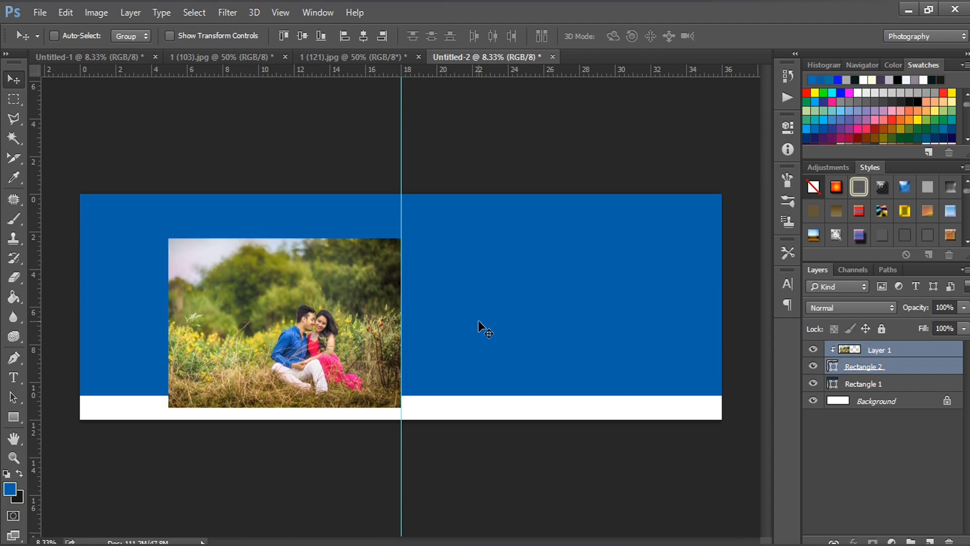
# Draw a rectangle about 3920 × 650 px directly beneath the photo and fill it with the darker blue
pyautogui.click(10, 489)
pyautogui.press('Escape')
pyautogui.click(14, 417)
pyautogui.moveTo(168, 407); pyautogui.dragTo(401, 448)
pyautogui.click(770, 240)
pyautogui.click(135, 263)
pyautogui.click(885, 193)
pyautogui.click(747, 117)
pyautogui.press('Return')
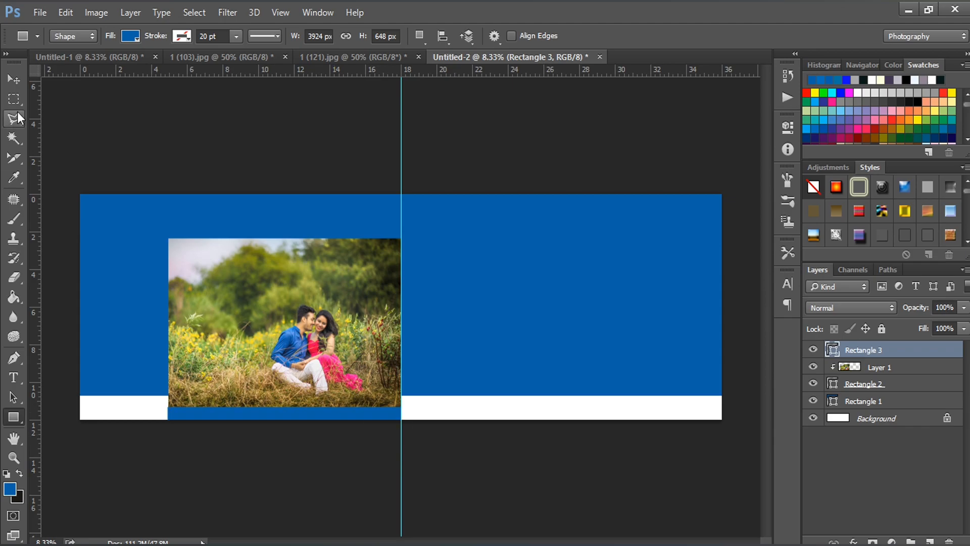
# Nudge the photo and its frame up slightly, and place the lower strip's layer beneath the photo frame layer
pyautogui.click(14, 79)
pyautogui.click(879, 369)
pyautogui.keyDown('shift'); pyautogui.click(882, 387); pyautogui.keyUp('shift')
pyautogui.hotkey('shift', 'Up')
pyautogui.hotkey('shift', 'Up')
pyautogui.click(888, 353)
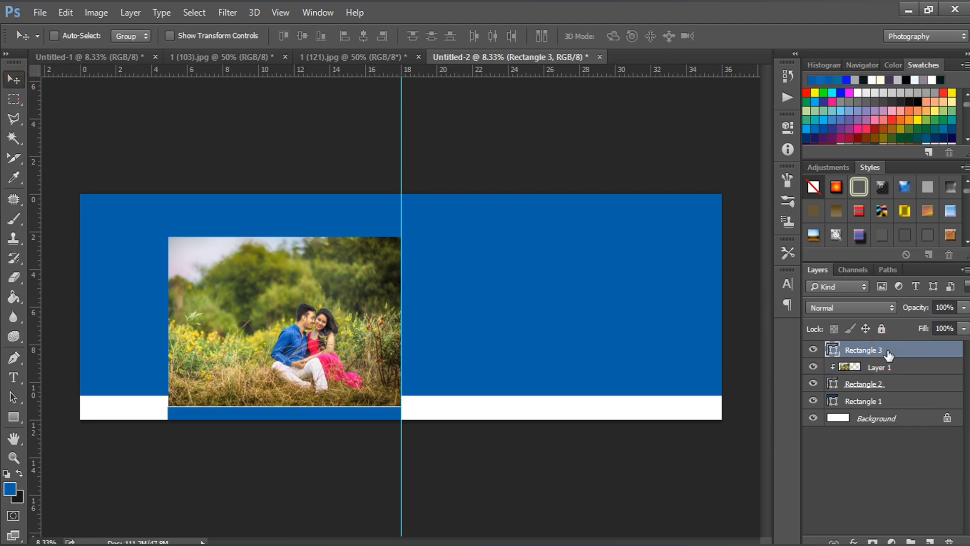
pyautogui.moveTo(871, 388); pyautogui.dragTo(870, 392)
# Nudge the full-width blue rectangle down until its bottom edge meets the photo's bottom edge
pyautogui.click(864, 400)
pyautogui.hotkey('shift', 'Down')
pyautogui.hotkey('shift', 'Down')
pyautogui.hotkey('shift', 'Down')
pyautogui.hotkey('shift', 'Down')
pyautogui.hotkey('shift', 'Down')
pyautogui.hotkey('shift', 'Down')
pyautogui.hotkey('shift', 'Down')
pyautogui.hotkey('shift', 'Down')
pyautogui.hotkey('shift', 'Down')
pyautogui.hotkey('shift', 'Down')
pyautogui.hotkey('shift', 'Down')
pyautogui.hotkey('shift', 'Down')
pyautogui.hotkey('shift', 'Down')
pyautogui.hotkey('shift', 'Down')
pyautogui.hotkey('shift', 'Down')
pyautogui.hotkey('shift', 'Down')
pyautogui.hotkey('shift', 'Down')
pyautogui.hotkey('shift', 'Down')
pyautogui.hotkey('shift', 'Down')
pyautogui.hotkey('shift', 'Down')
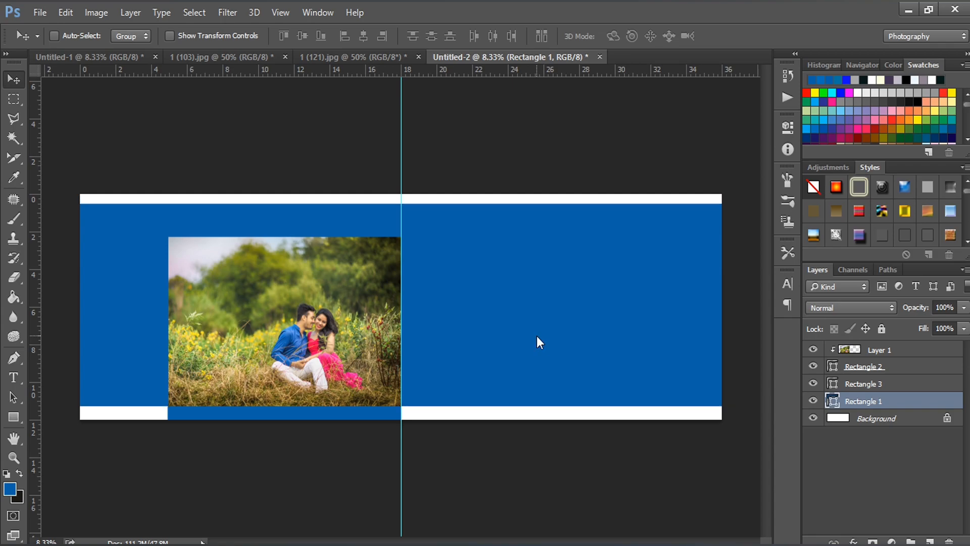
# Resize the full-width blue rectangle to reach the canvas's top edge and end slightly above the photo's bottom edge
pyautogui.hotkey('ctrl', 't')
pyautogui.moveTo(400, 204); pyautogui.dragTo(401, 194)
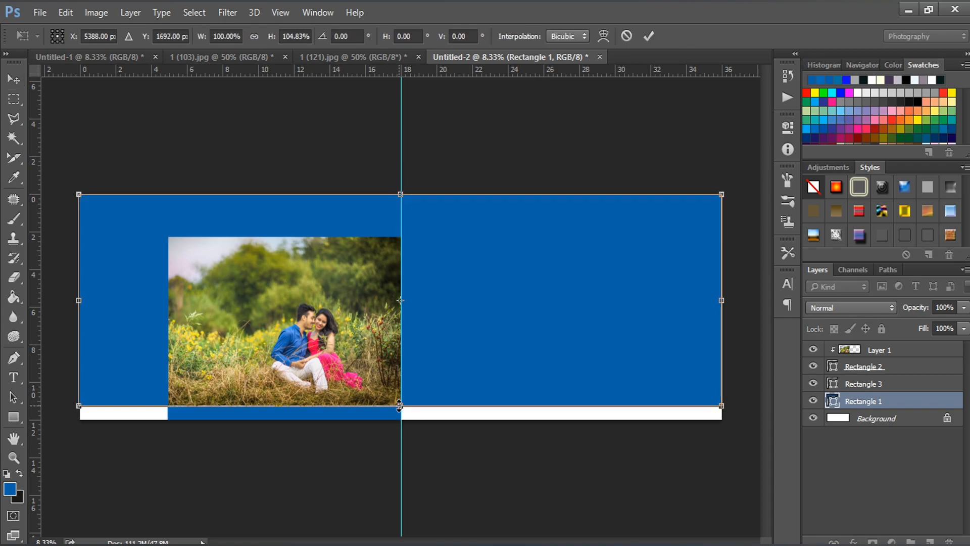
pyautogui.moveTo(399, 403); pyautogui.dragTo(400, 399)
pyautogui.press('Return')
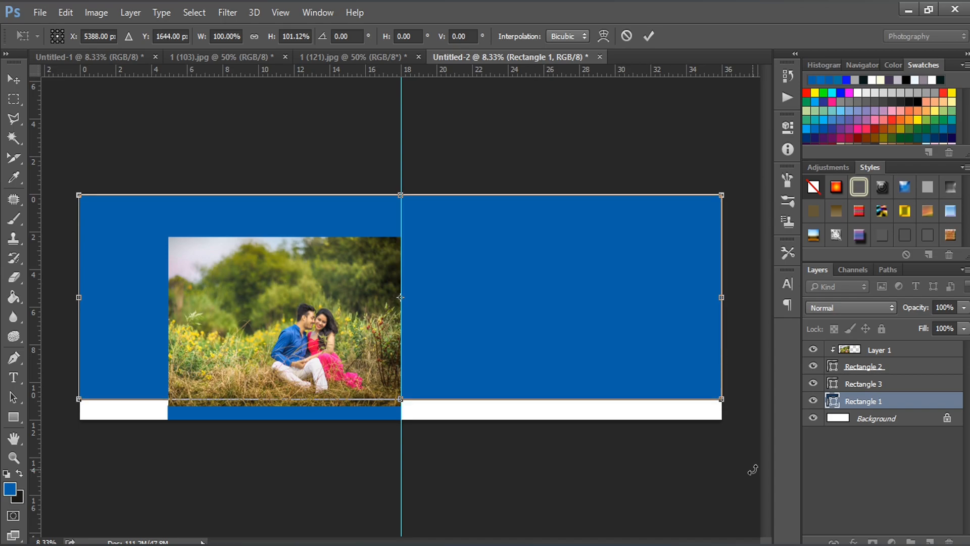
pyautogui.hotkey('ctrl', 't')
pyautogui.moveTo(401, 194); pyautogui.dragTo(400, 193)
pyautogui.press('Return')
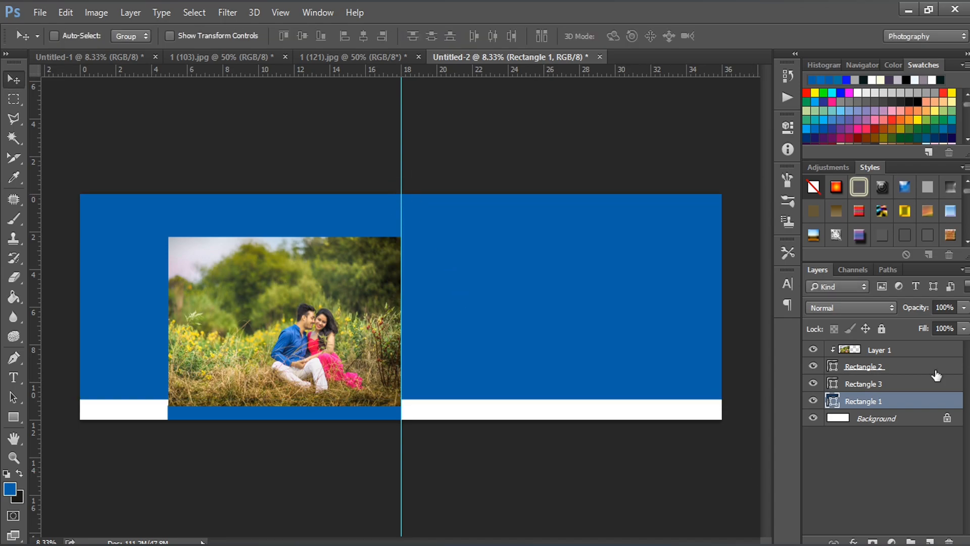
# Nudge the photo and its frame up to the blue background's bottom edge, and raise the strip beneath to meet them
pyautogui.click(892, 350)
pyautogui.keyDown('shift'); pyautogui.click(885, 366); pyautogui.keyUp('shift')
pyautogui.hotkey('shift', 'Up')
pyautogui.hotkey('shift', 'Up')
pyautogui.hotkey('shift', 'Up')
pyautogui.hotkey('shift', 'Up')
pyautogui.hotkey('shift', 'Up')
pyautogui.hotkey('shift', 'Up')
pyautogui.hotkey('shift', 'Up')
pyautogui.hotkey('shift', 'Up')
pyautogui.hotkey('shift', 'Up')
pyautogui.hotkey('shift', 'Up')
pyautogui.hotkey('shift', 'Up')
pyautogui.hotkey('shift', 'Up')
pyautogui.hotkey('shift', 'Up')
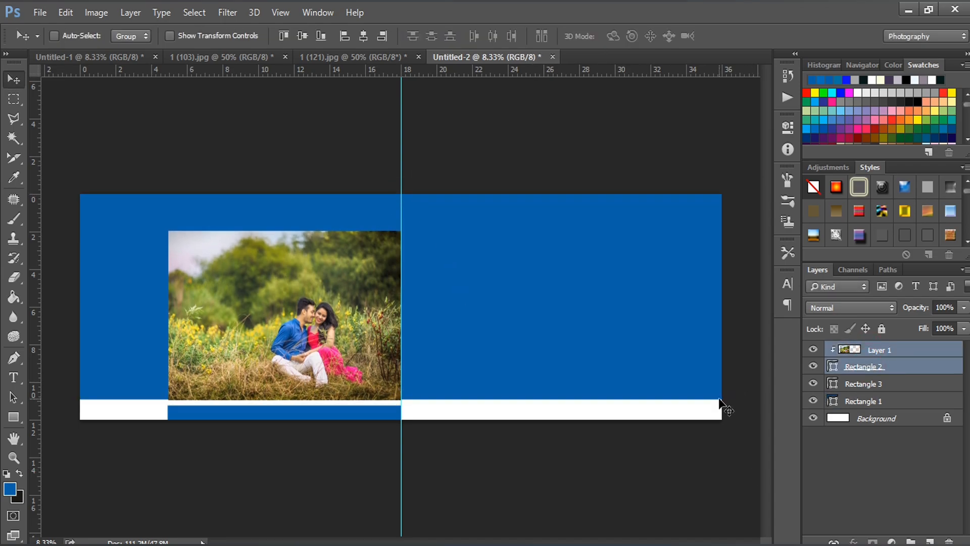
pyautogui.keyDown('ctrl'); pyautogui.click(292, 416); pyautogui.keyUp('ctrl')
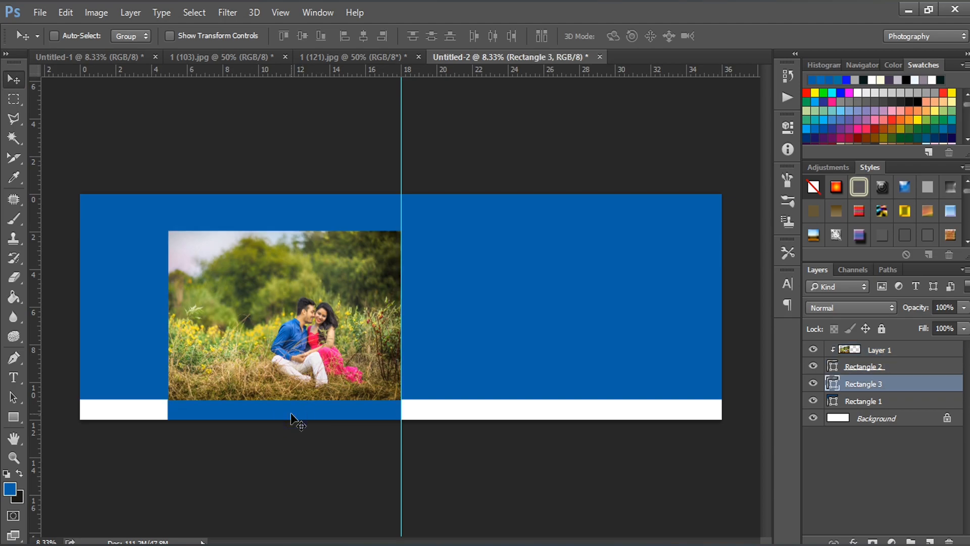
# Move the centre guide aside, fine-align the photo frame and the strip beneath it, and return the guide to 18 inches
pyautogui.hotkey('ctrl', '+')
pyautogui.moveTo(426, 541); pyautogui.dragTo(404, 542)
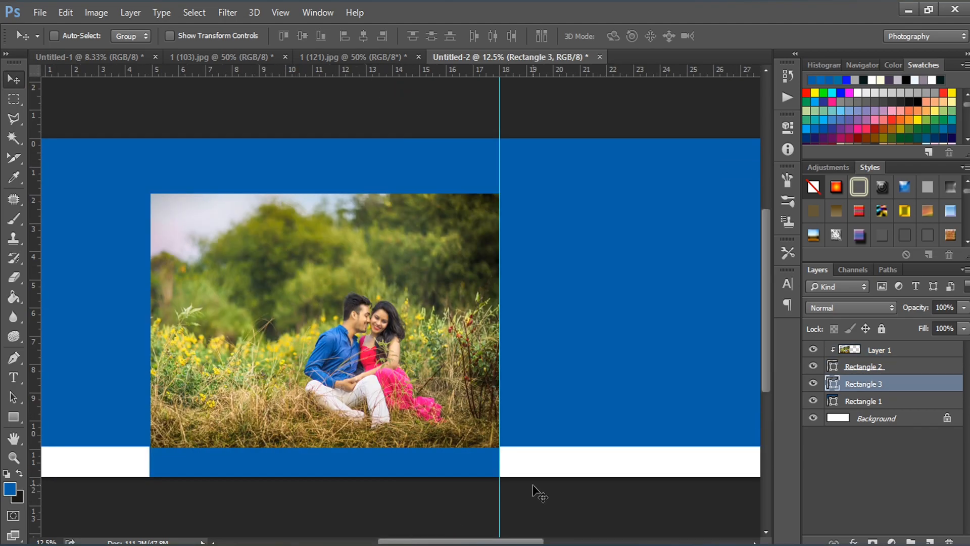
pyautogui.moveTo(499, 121); pyautogui.dragTo(571, 120)
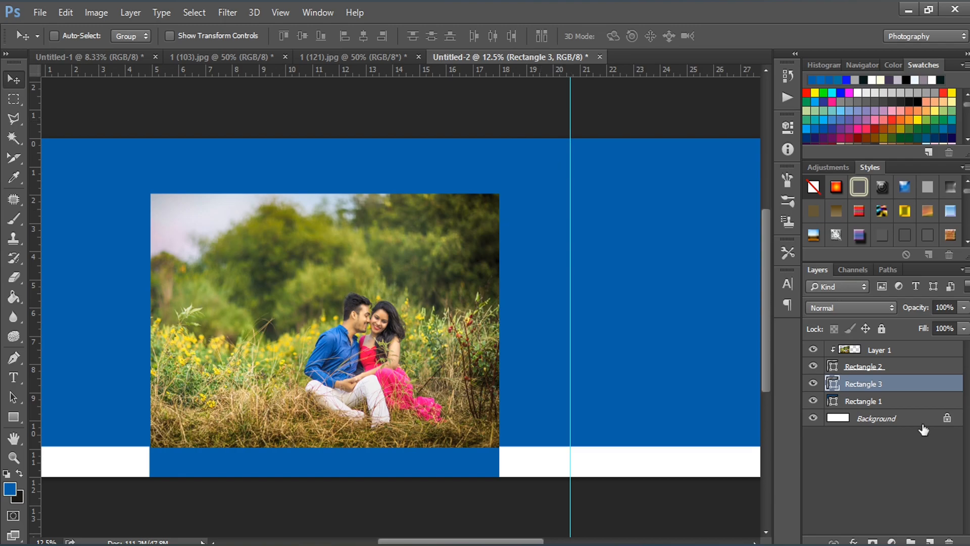
pyautogui.click(881, 351)
pyautogui.keyDown('shift'); pyautogui.click(880, 367); pyautogui.keyUp('shift')
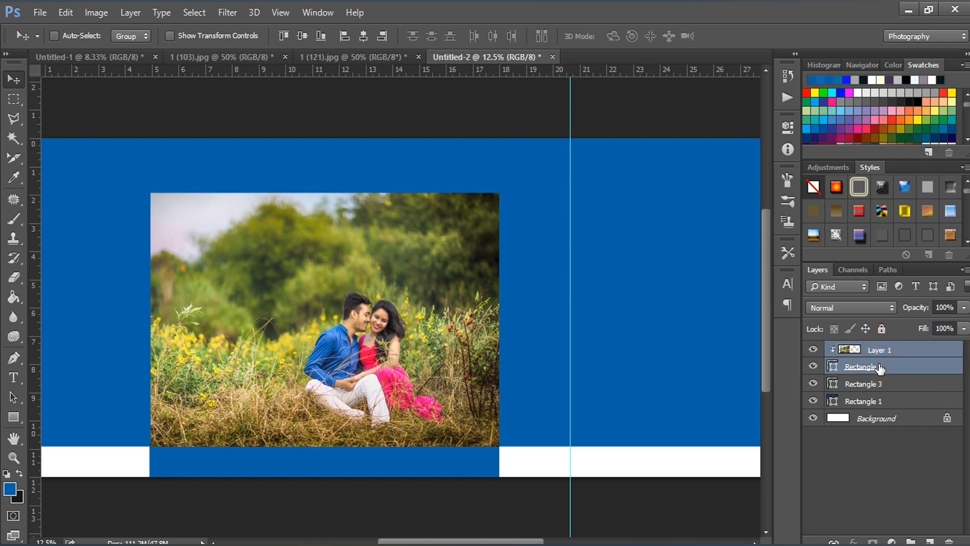
pyautogui.click(876, 385)
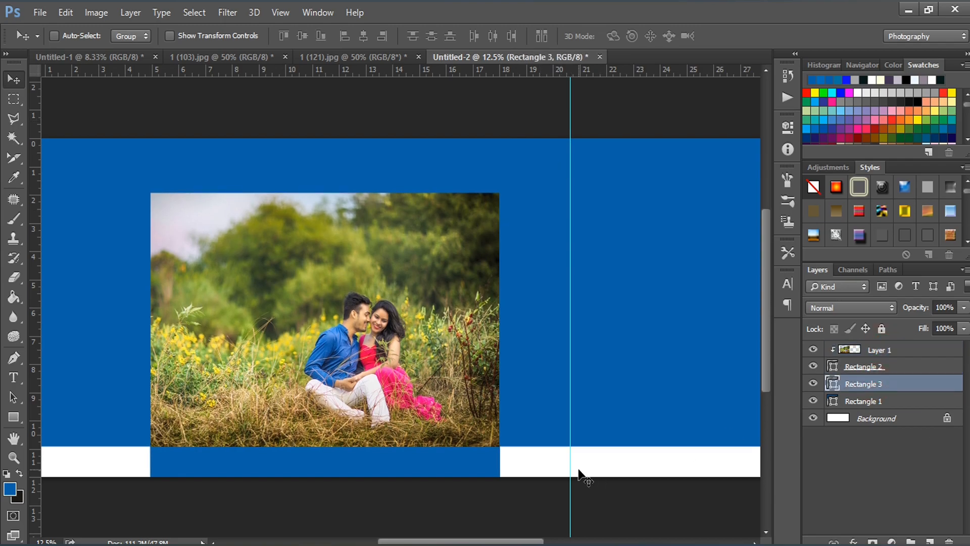
pyautogui.hotkey('ctrl', '-')
pyautogui.moveTo(448, 160); pyautogui.dragTo(401, 191)
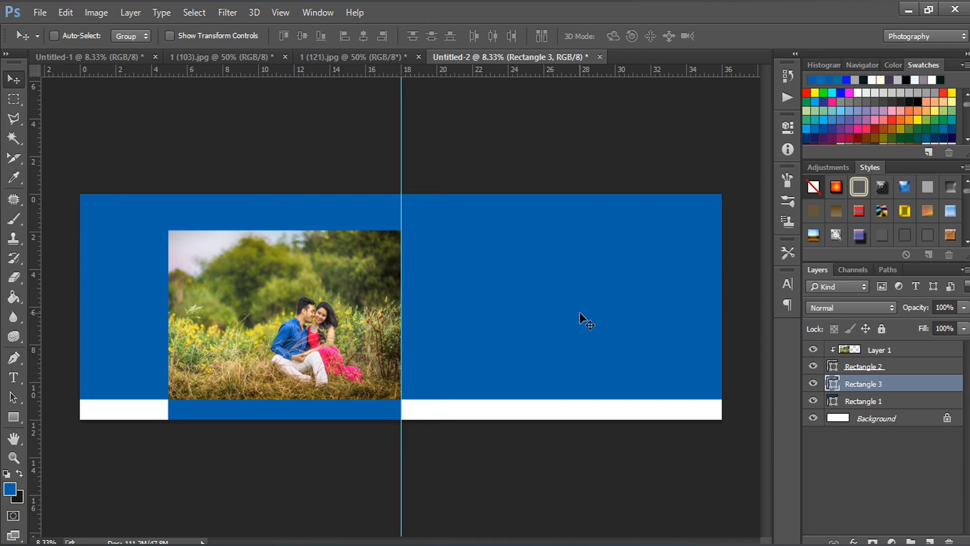
# Draw a large rectangle on the right half and move it against the centre guide, level with the photo's top
pyautogui.click(12, 418)
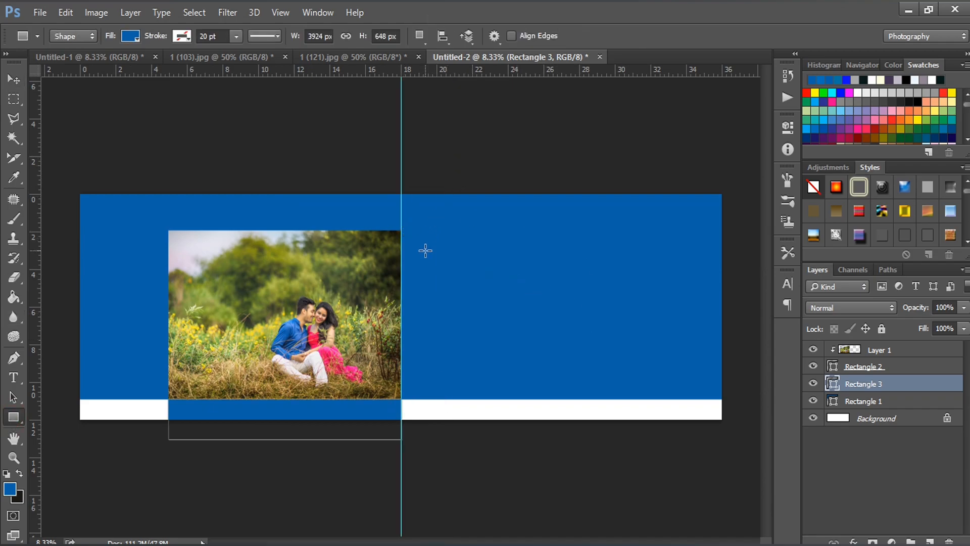
pyautogui.moveTo(419, 224); pyautogui.dragTo(747, 421)
pyautogui.press('v')
pyautogui.moveTo(588, 302); pyautogui.dragTo(565, 298)
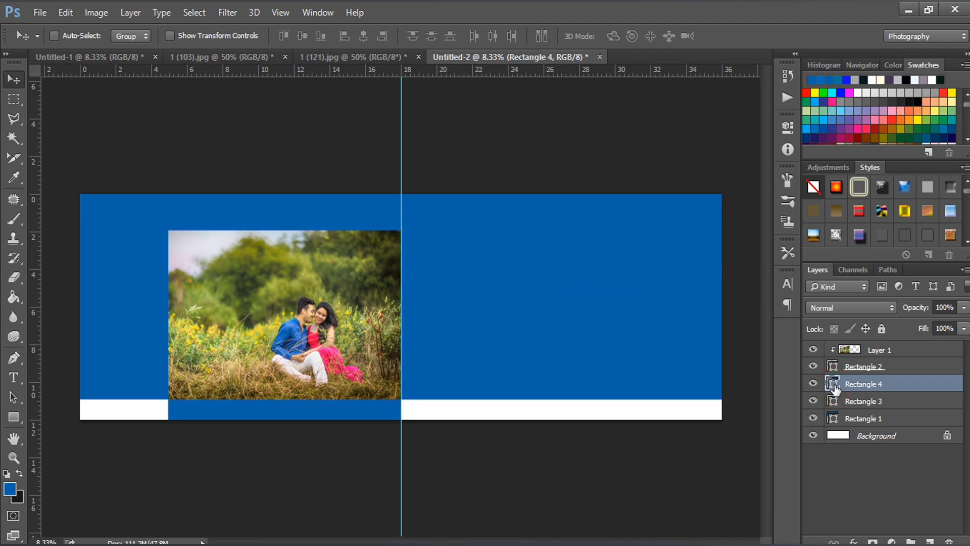
# Change the right-half rectangle's fill to a light greyish blue
pyautogui.doubleClick(833, 384)
pyautogui.moveTo(576, 234)
pyautogui.mouseDown()
pyautogui.moveTo(593, 244)
pyautogui.moveTo(590, 229)
pyautogui.moveTo(566, 229)
pyautogui.mouseUp()
pyautogui.click(849, 194)
# Resize the light blue rectangle to end at the canvas's right edge and the blue background's bottom edge
pyautogui.hotkey('ctrl', 't')
pyautogui.moveTo(729, 314); pyautogui.dragTo(723, 315)
pyautogui.moveTo(562, 399); pyautogui.dragTo(560, 400)
pyautogui.press('Return')
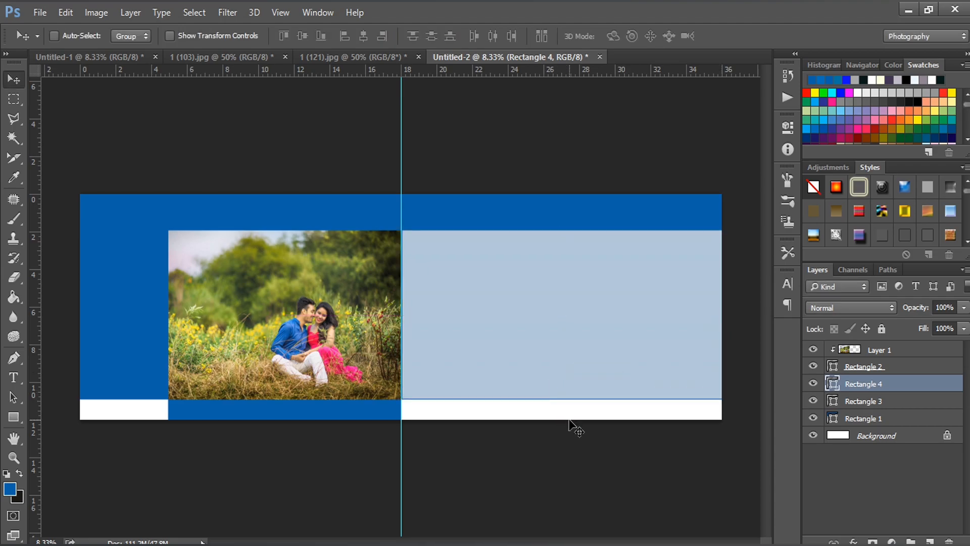
# Reorder the light greyish blue rectangle in the stack so it sits beneath the blue strip and above the blue background
pyautogui.keyDown('ctrl'); pyautogui.click(880, 418); pyautogui.keyUp('ctrl')
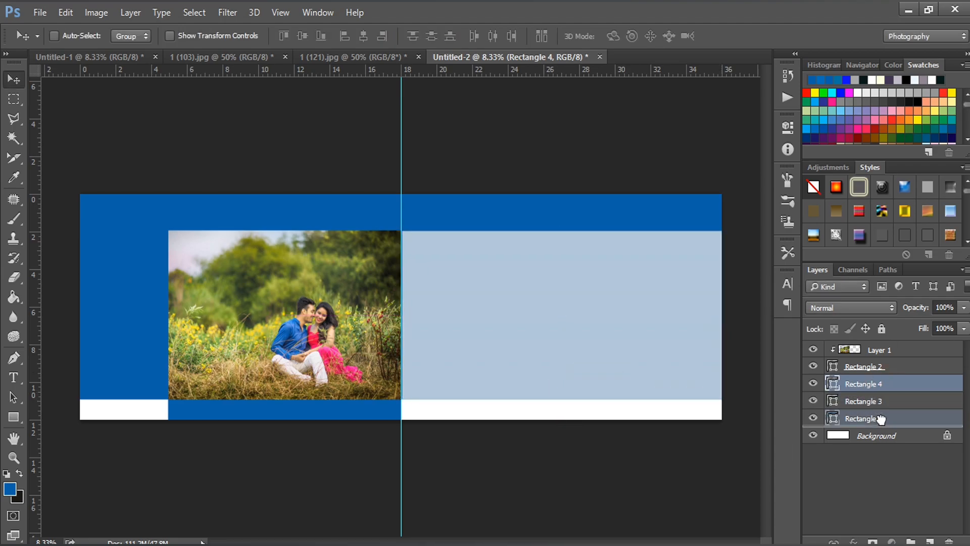
pyautogui.moveTo(880, 418); pyautogui.dragTo(877, 405)
pyautogui.click(877, 400)
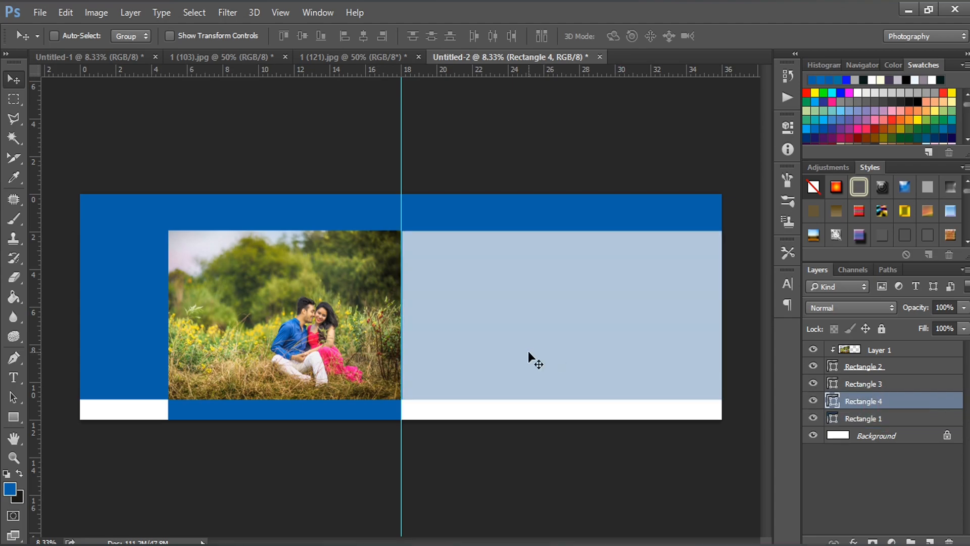
pyautogui.hotkey('ctrl', 't')
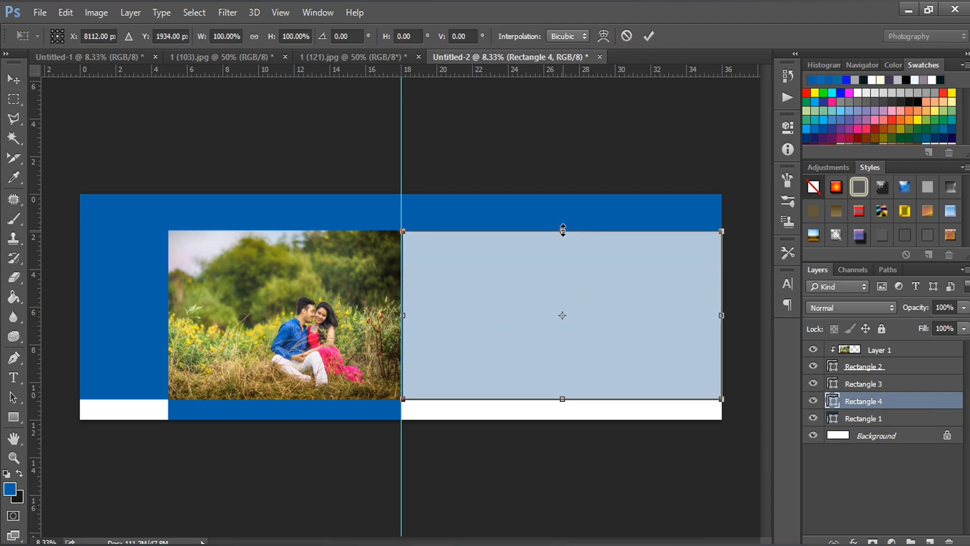
pyautogui.press('Return')
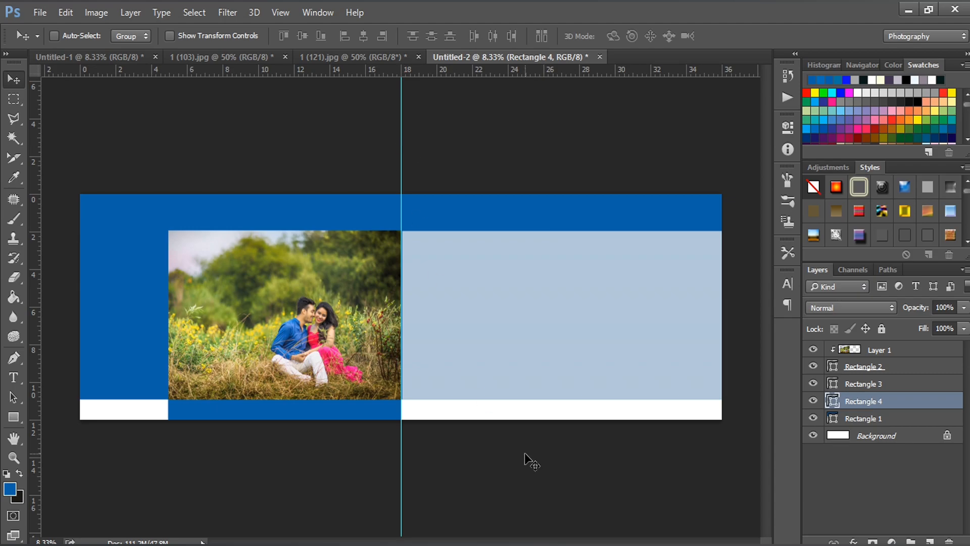
# Draw a rectangle about 2868 × 1896 px on the right half, fill it with blue, and place it against the canvas's right edge
pyautogui.press('u')
pyautogui.moveTo(483, 215); pyautogui.dragTo(653, 333)
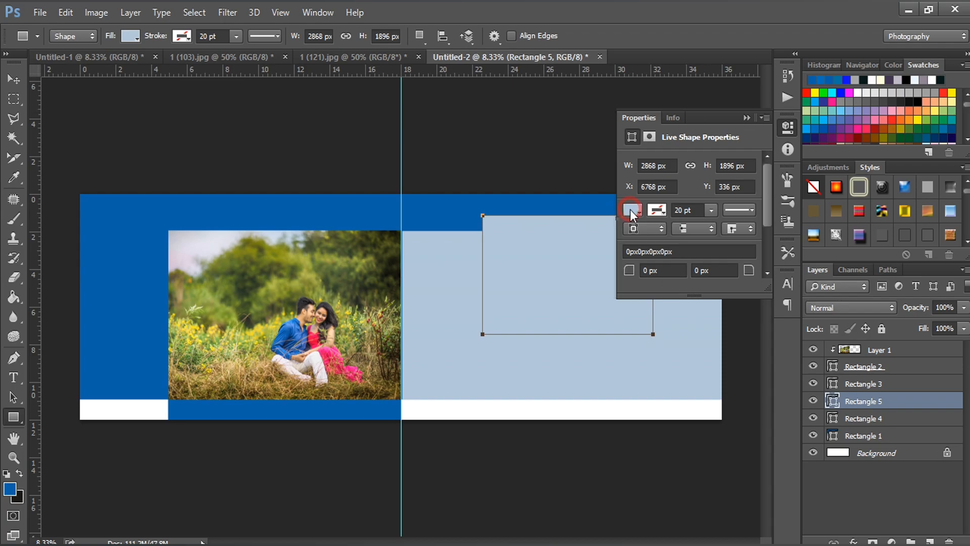
pyautogui.click(631, 211)
pyautogui.click(747, 118)
pyautogui.press('v')
pyautogui.moveTo(588, 270); pyautogui.dragTo(637, 319)
# Duplicate the new blue rectangle beneath the original, offset slightly down and left, and set the copy's opacity to 50%
pyautogui.hotkey('shift', 'Up')
pyautogui.hotkey('shift', 'Up')
pyautogui.hotkey('shift', 'Up')
pyautogui.hotkey('shift', 'Up')
pyautogui.hotkey('shift', 'Up')
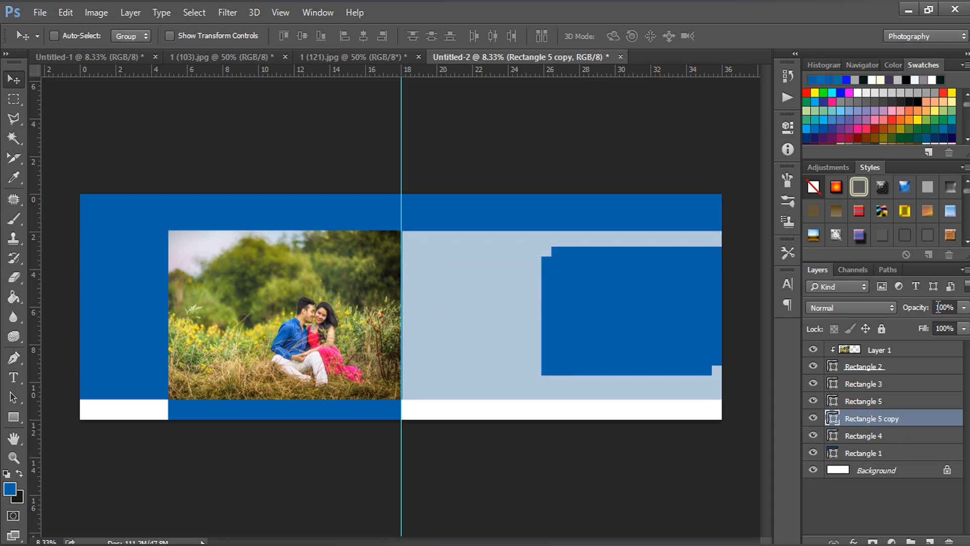
pyautogui.write('50')
pyautogui.press('Return')
# Resize the semi-transparent copy by lowering its top edge and extending its right edge past the canvas
pyautogui.hotkey('ctrl', 't')
pyautogui.moveTo(628, 256); pyautogui.dragTo(628, 296)
pyautogui.moveTo(711, 335); pyautogui.dragTo(736, 336)
pyautogui.press('Return')
# Copy the whole 1 (121).jpg photo into the spread above the right-hand blue rectangle and clip it to that rectangle
pyautogui.keyDown('ctrl'); pyautogui.click(611, 313); pyautogui.keyUp('ctrl')
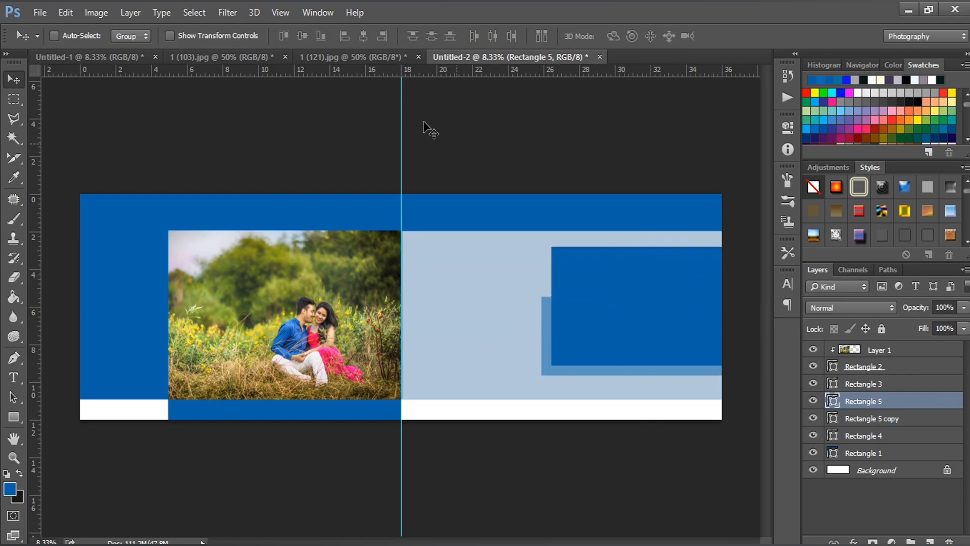
pyautogui.click(363, 57)
pyautogui.hotkey('ctrl', 'a')
pyautogui.hotkey('ctrl', 'c')
pyautogui.click(473, 59)
pyautogui.hotkey('ctrl', 'v')
pyautogui.moveTo(428, 303); pyautogui.dragTo(739, 238)
pyautogui.hotkey('ctrl', 'alt', 'g')
# Enlarge and reposition the clipped photo so it fills the right-hand frame with the couple near the centre
pyautogui.hotkey('ctrl', 't')
pyautogui.moveTo(645, 315); pyautogui.dragTo(660, 299)
pyautogui.moveTo(532, 214); pyautogui.dragTo(507, 196)
pyautogui.moveTo(677, 323); pyautogui.dragTo(678, 316)
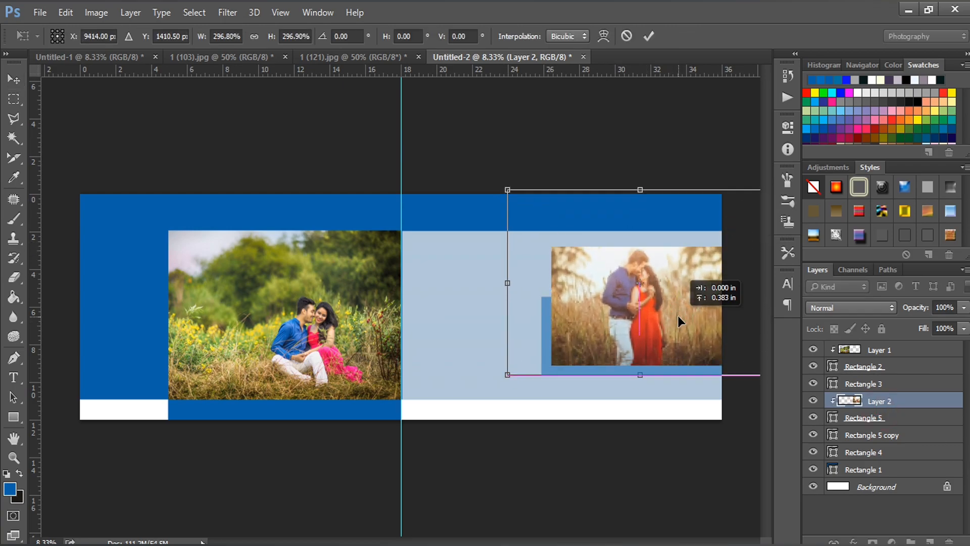
pyautogui.moveTo(507, 190); pyautogui.dragTo(511, 194)
pyautogui.press('Return')
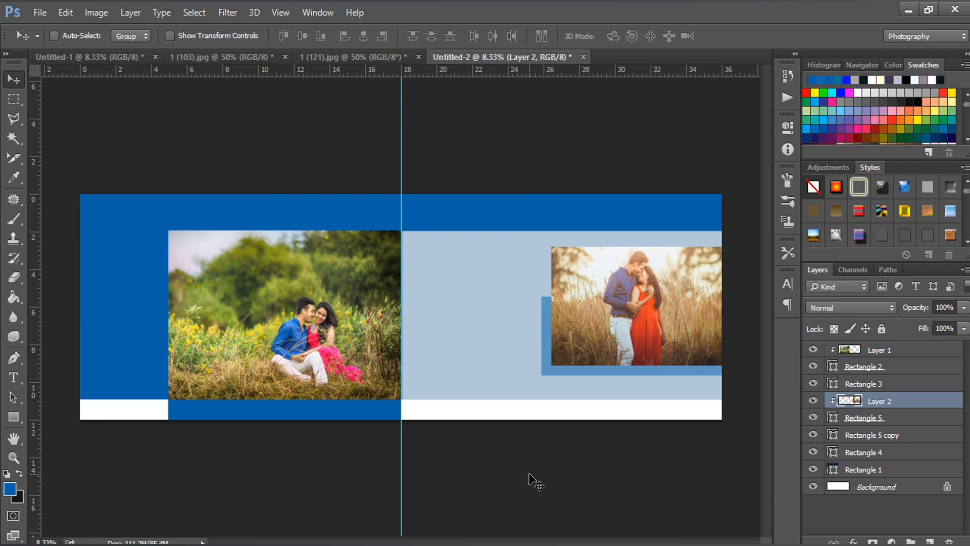
# Bring the Love For ever text from Untitled-1 beneath the right photo and the You are my life lettering onto the blue margin
pyautogui.click(132, 56)
pyautogui.moveTo(226, 332); pyautogui.dragTo(650, 389)
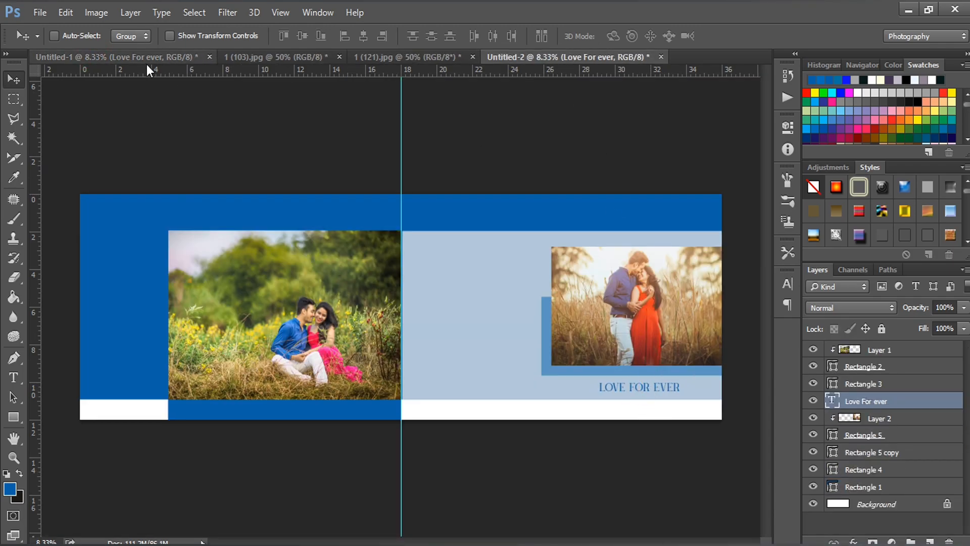
pyautogui.click(146, 58)
pyautogui.moveTo(151, 259); pyautogui.dragTo(135, 275)
# Bring the memorable marriage panel from Untitled-1 beside the right photo and the dotted white line in front across the blue top band
pyautogui.click(147, 57)
pyautogui.moveTo(406, 268); pyautogui.dragTo(485, 291)
pyautogui.click(159, 57)
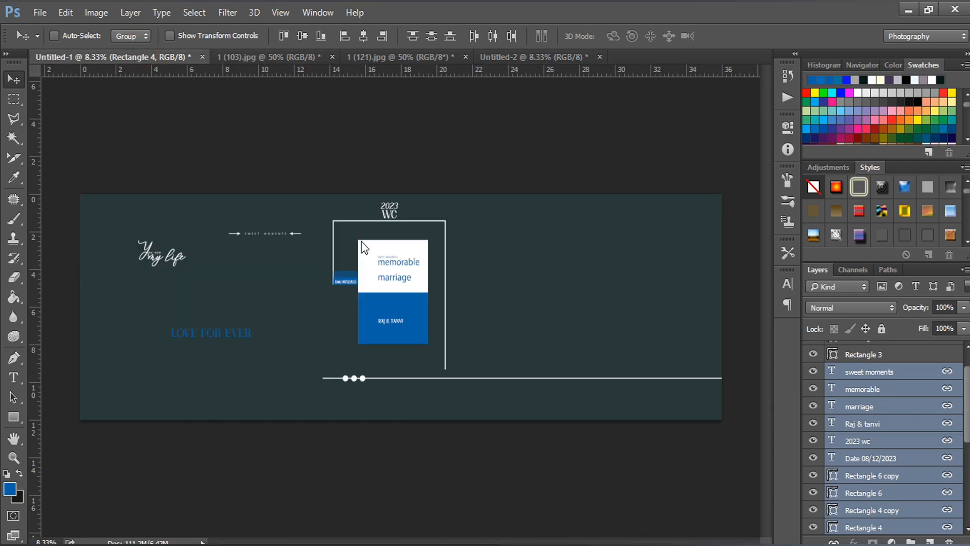
pyautogui.moveTo(357, 378); pyautogui.dragTo(321, 349)
pyautogui.moveTo(355, 378); pyautogui.dragTo(119, 214)
pyautogui.hotkey('ctrl', 'shift', ']')
# Bring the sweet moments ornament from Untitled-1 onto the blue bottom strip and place a copy in the top band
pyautogui.click(116, 57)
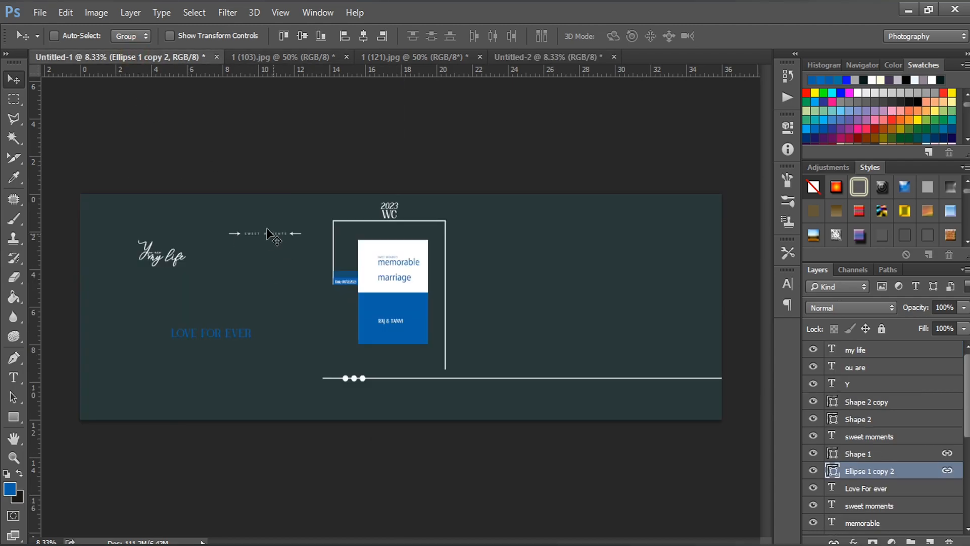
pyautogui.moveTo(263, 237); pyautogui.dragTo(285, 413)
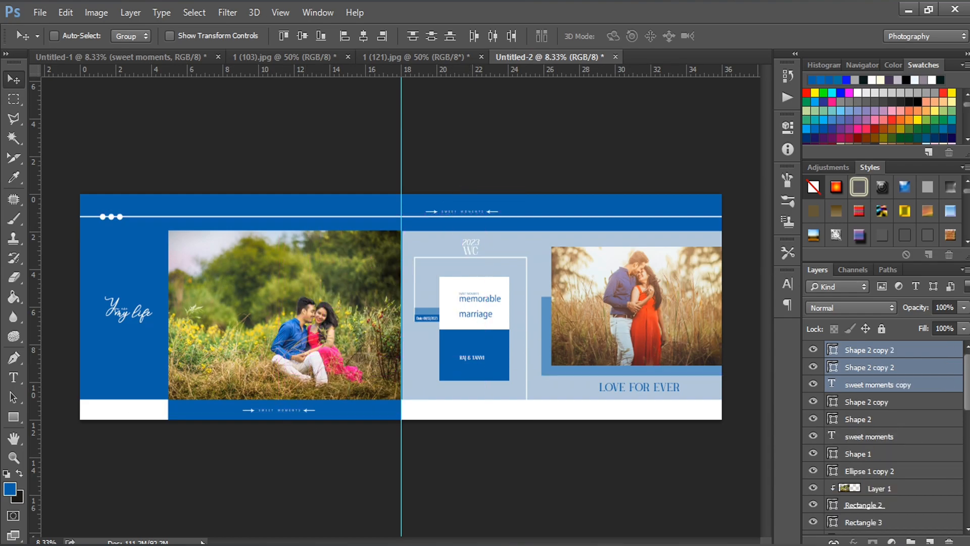
# Extend the light greyish blue rectangle's left edge beneath the large photo and align its top edge with the photo's top
pyautogui.hotkey('ctrl', '+')
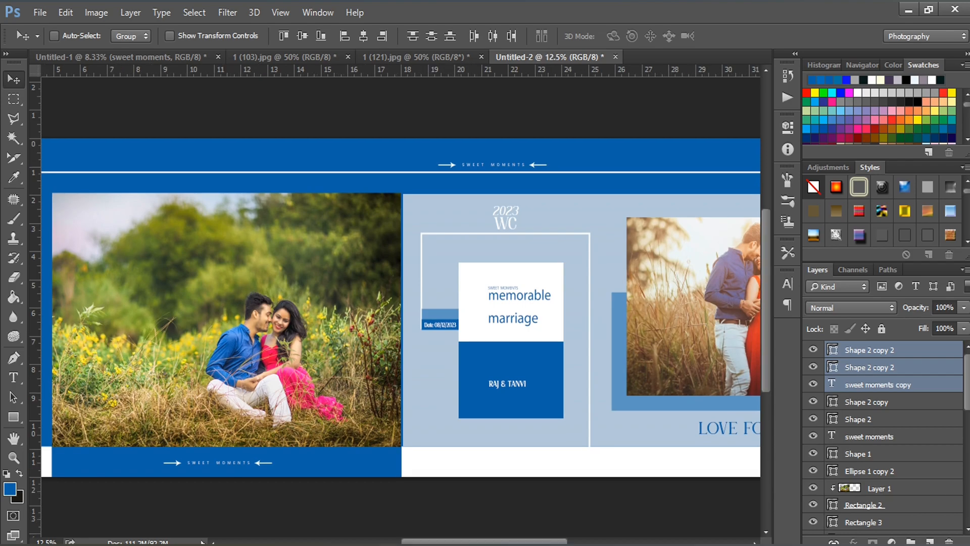
pyautogui.hotkey('ctrl', '+')
pyautogui.hotkey('ctrl', 't')
pyautogui.moveTo(403, 324); pyautogui.dragTo(393, 321)
pyautogui.moveTo(719, 154); pyautogui.dragTo(720, 156)
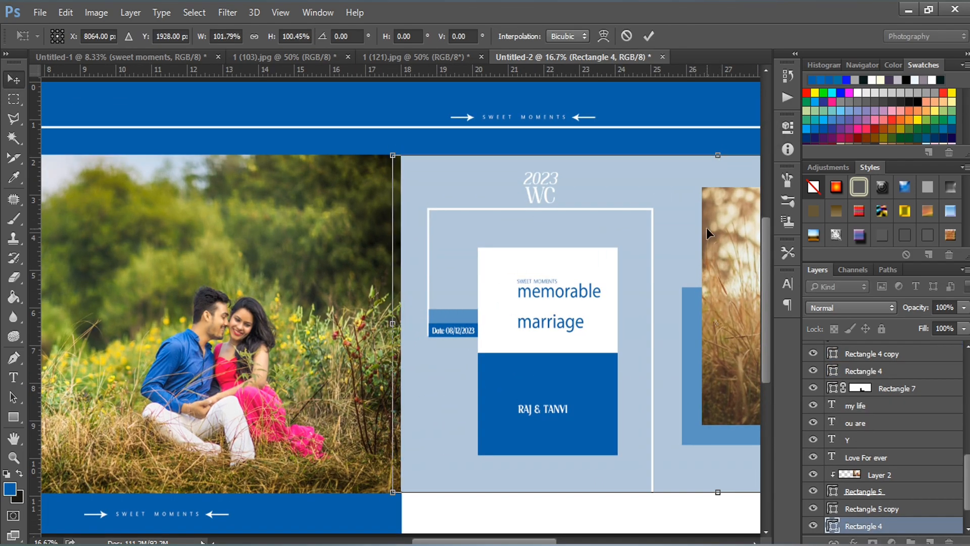
pyautogui.press('Return')
# Narrow the blue strip under the large photo to 99.80% width so its right edge meets the photo's edge
pyautogui.moveTo(479, 540)
pyautogui.mouseDown()
pyautogui.moveTo(571, 534)
pyautogui.moveTo(489, 536)
pyautogui.mouseUp()
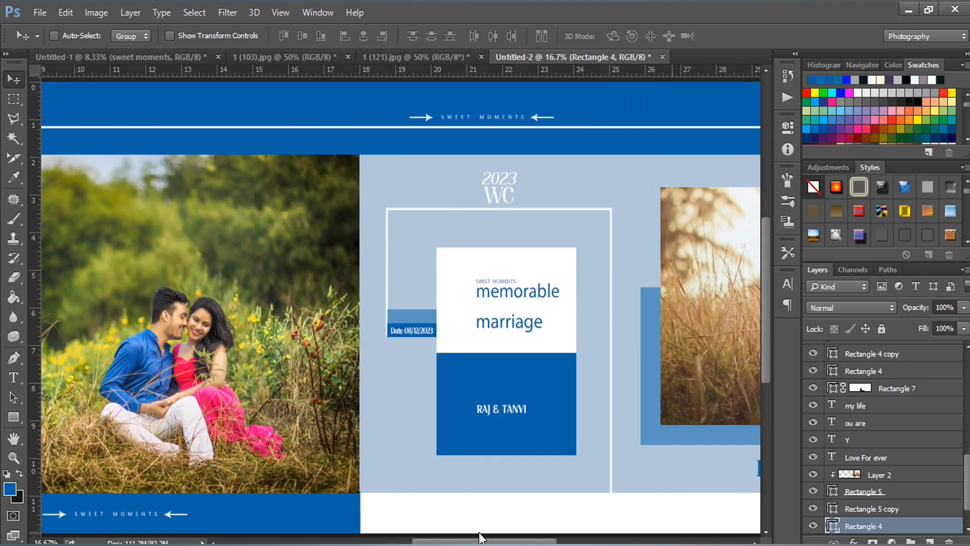
pyautogui.hotkey('ctrl', '+')
pyautogui.moveTo(768, 290); pyautogui.dragTo(769, 354)
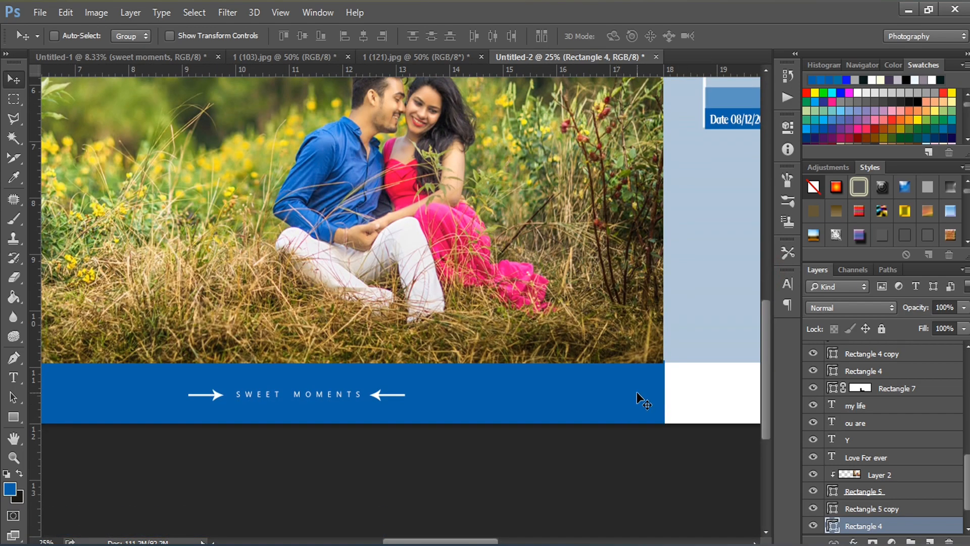
pyautogui.keyDown('ctrl'); pyautogui.click(644, 401); pyautogui.keyUp('ctrl')
pyautogui.hotkey('ctrl', 't')
pyautogui.moveTo(665, 421); pyautogui.dragTo(663, 421)
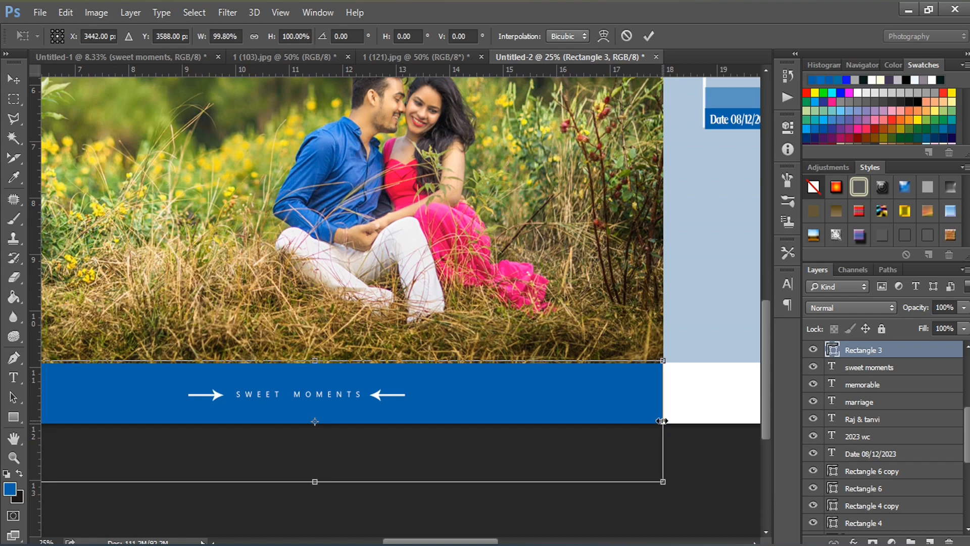
pyautogui.press('Return')
pyautogui.moveTo(419, 540)
pyautogui.mouseDown()
pyautogui.moveTo(366, 541)
pyautogui.moveTo(485, 540)
pyautogui.moveTo(406, 540)
pyautogui.mouseUp()
pyautogui.hotkey('ctrl', '-')
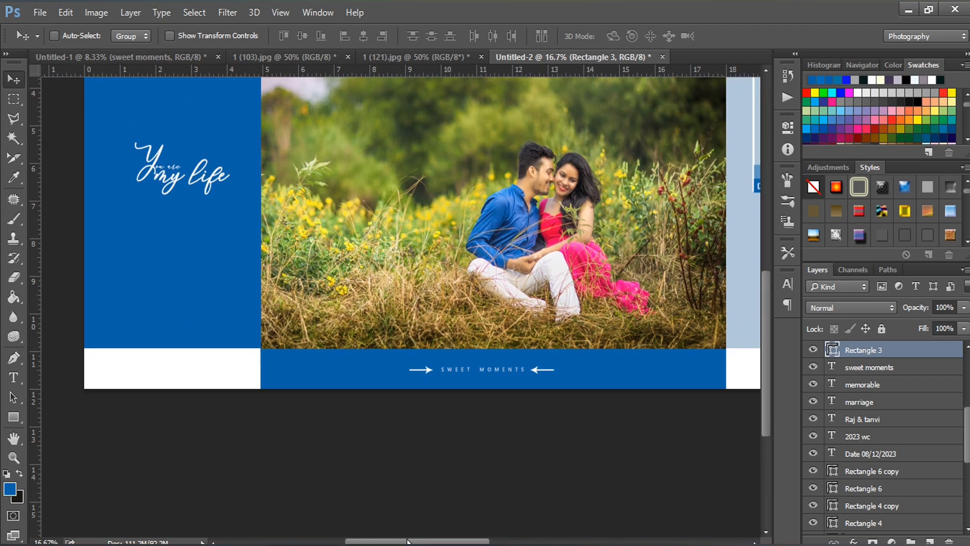
pyautogui.hotkey('ctrl', '-')
pyautogui.hotkey('ctrl', '-')
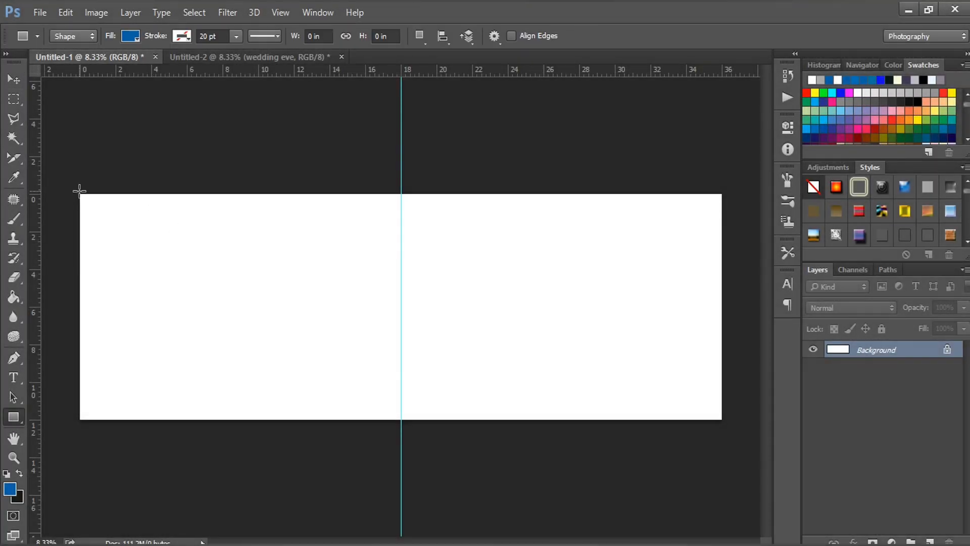
# Draw a blue rectangle about 5412 × 3624 px covering the left half of the blank Untitled-1 spread
pyautogui.moveTo(79, 191); pyautogui.dragTo(401, 419)
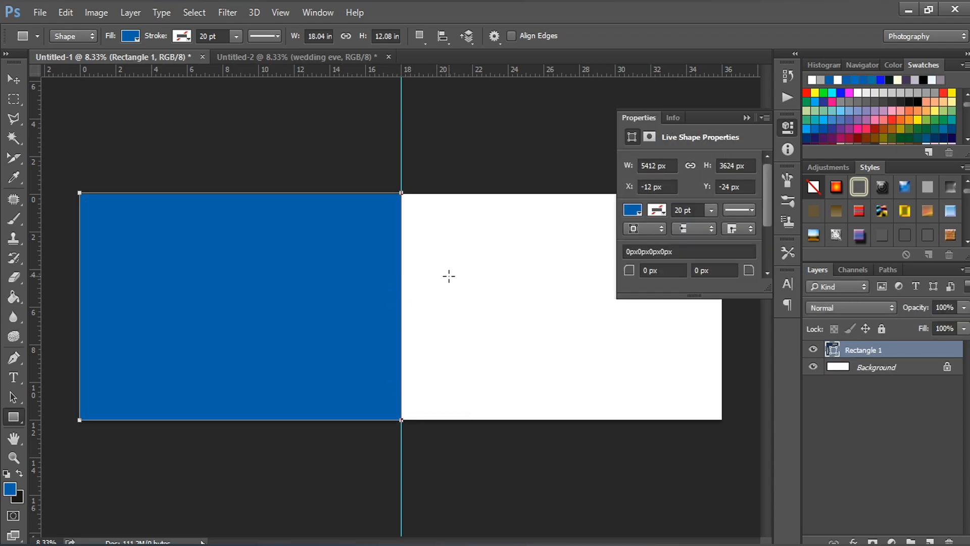
pyautogui.press('Return')
pyautogui.click(746, 118)
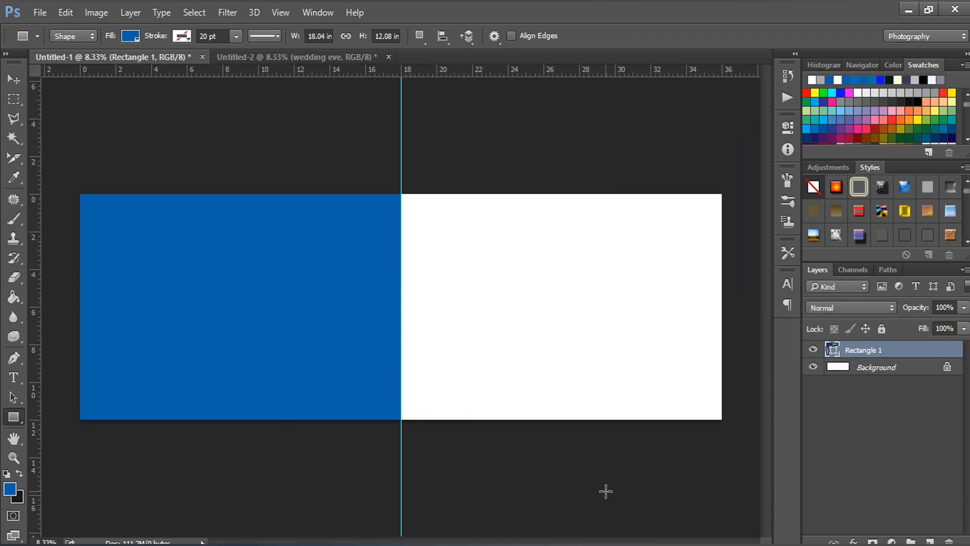
# Place photo 1 (116) in the spread, flip it horizontally, and move it over the left half
pyautogui.moveTo(283, 544)
pyautogui.click(284, 501)
pyautogui.moveTo(497, 224); pyautogui.dragTo(320, 305)
pyautogui.rightClick(326, 284)
pyautogui.click(360, 464)
pyautogui.moveTo(330, 350); pyautogui.dragTo(169, 320)
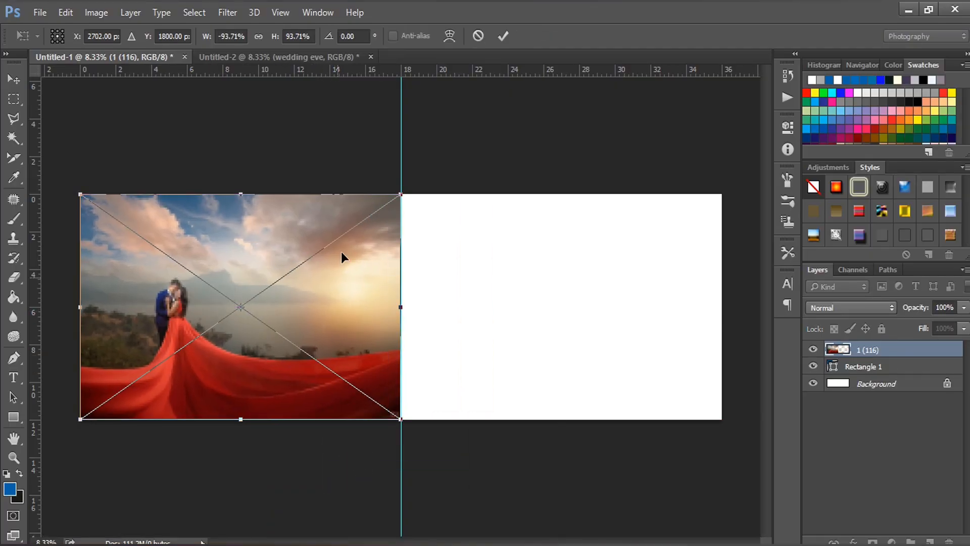
# Enlarge photo 1 (116) to about 140% with its left and bottom edges aligned to the canvas
pyautogui.moveTo(401, 198); pyautogui.dragTo(464, 164)
pyautogui.moveTo(323, 296); pyautogui.dragTo(378, 269)
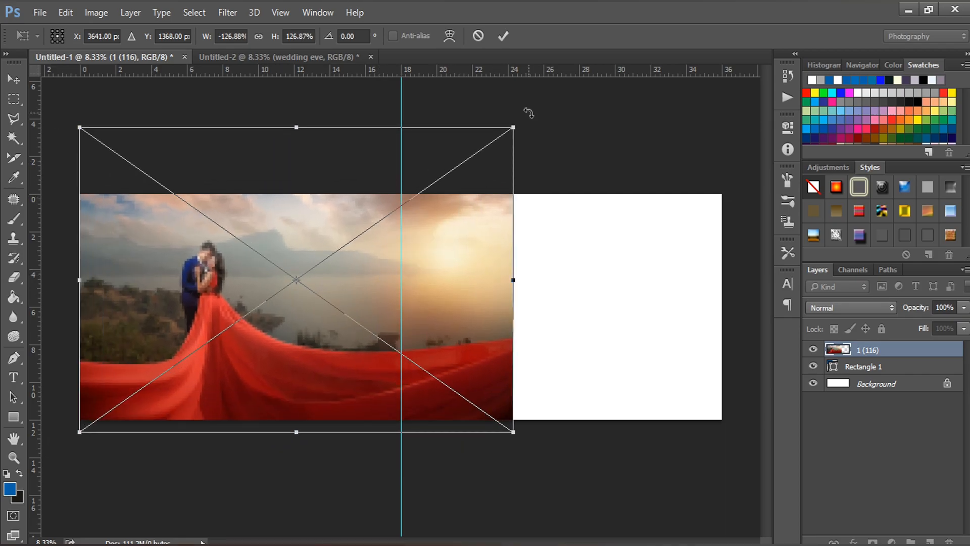
pyautogui.moveTo(515, 126); pyautogui.dragTo(537, 110)
pyautogui.moveTo(289, 334); pyautogui.dragTo(311, 312)
pyautogui.press('u')
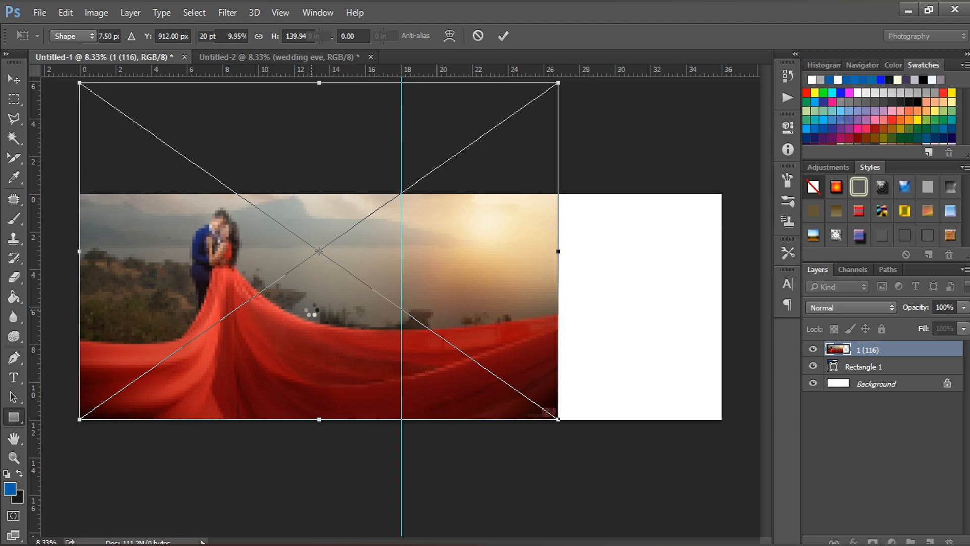
pyautogui.press('m')
# Clip photo 1 (116) to the left-half rectangle
pyautogui.moveTo(524, 402); pyautogui.dragTo(563, 429)
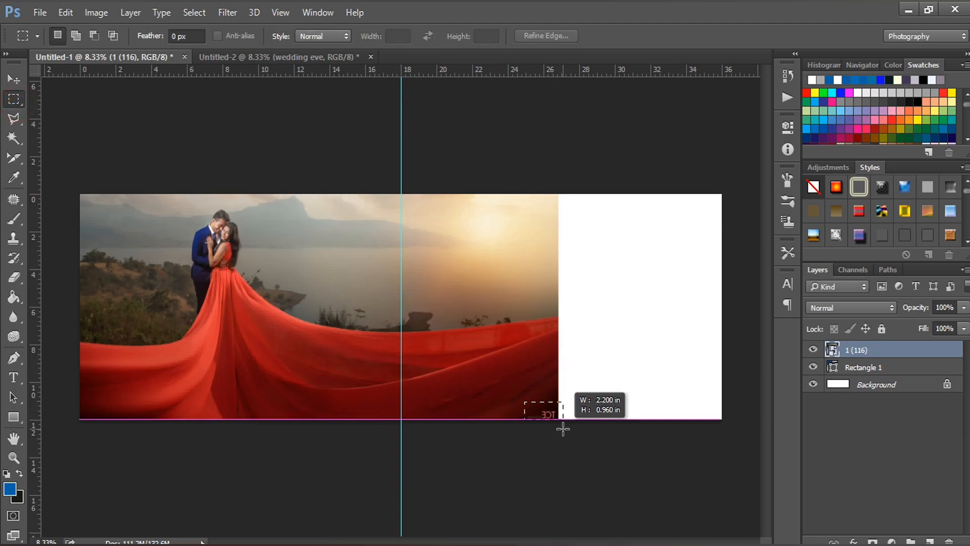
pyautogui.hotkey('ctrl', 'd')
pyautogui.keyDown('alt'); pyautogui.click(885, 359); pyautogui.keyUp('alt')
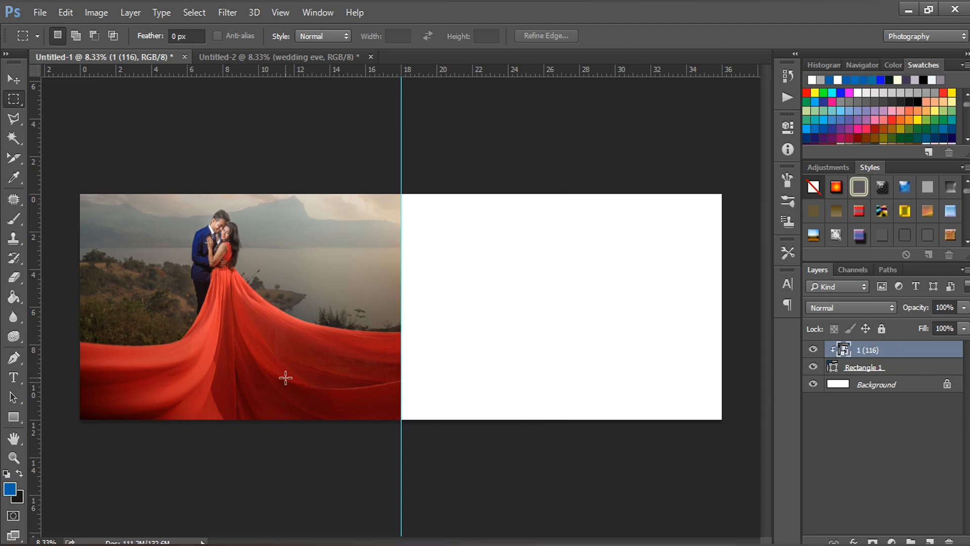
# Draw a full-height rectangle about 8 × 11.96 in over the couple and give it a white 2 pt stroke
pyautogui.click(13, 415)
pyautogui.moveTo(167, 201)
pyautogui.mouseDown()
pyautogui.moveTo(286, 384)
pyautogui.moveTo(296, 383)
pyautogui.moveTo(298, 417)
pyautogui.mouseUp()
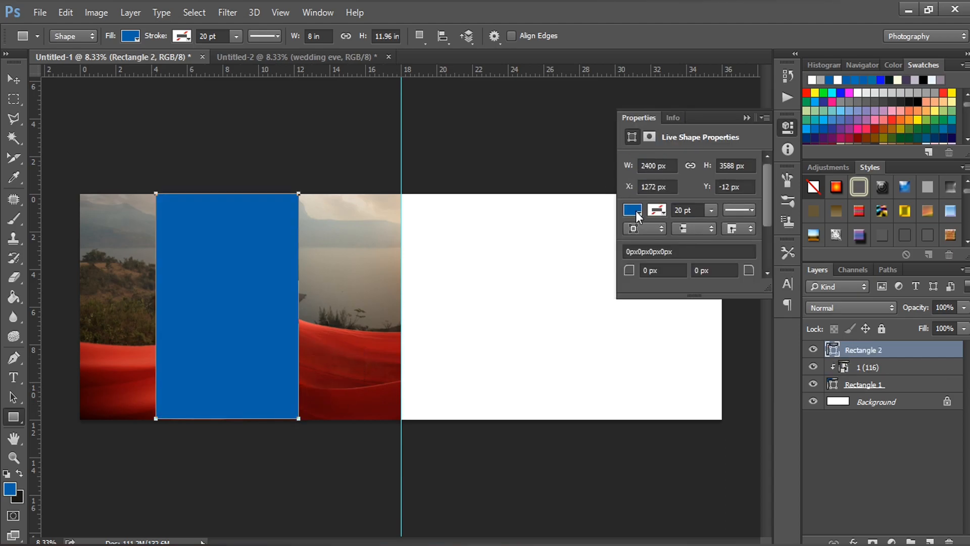
pyautogui.click(657, 209)
pyautogui.click(633, 288)
pyautogui.moveTo(690, 209); pyautogui.dragTo(637, 218)
pyautogui.press('BackSpace')
pyautogui.press('Return')
pyautogui.press('Return')
pyautogui.write('2')
pyautogui.press('Return')
pyautogui.click(739, 209)
pyautogui.click(674, 256)
pyautogui.click(191, 270)
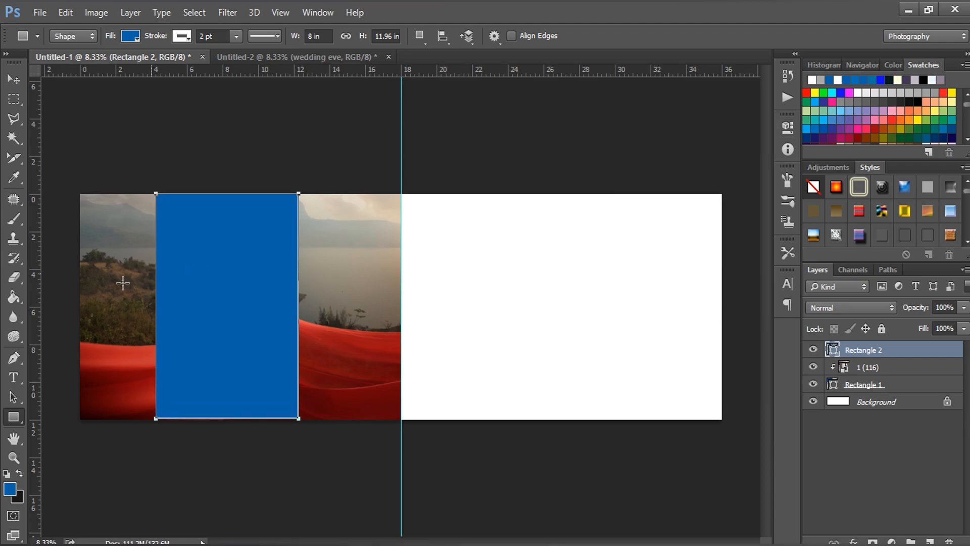
# Try to centre the white-outlined rectangle horizontally on the background, and undo the alignment
pyautogui.click(9, 80)
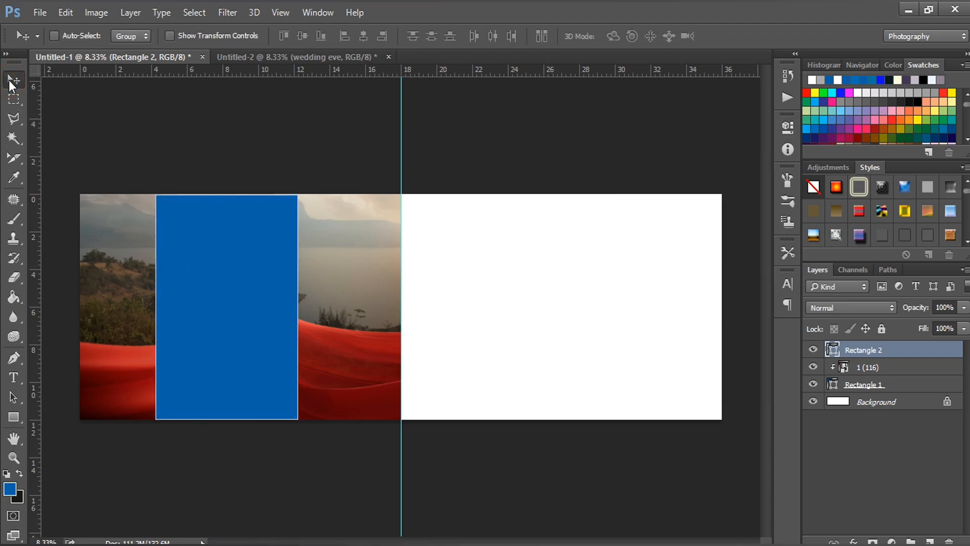
pyautogui.keyDown('ctrl'); pyautogui.click(871, 403); pyautogui.keyUp('ctrl')
pyautogui.click(364, 37)
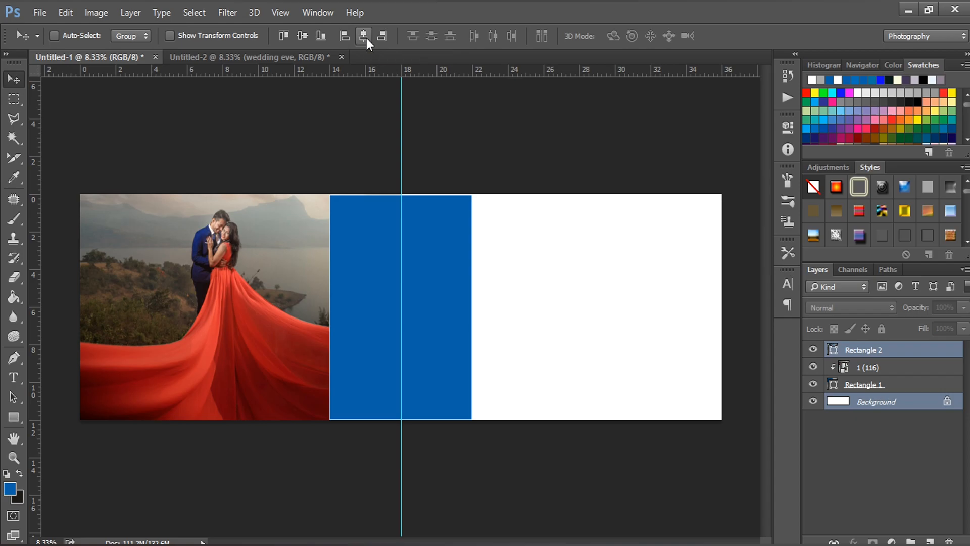
pyautogui.hotkey('ctrl', 'z')
pyautogui.click(867, 355)
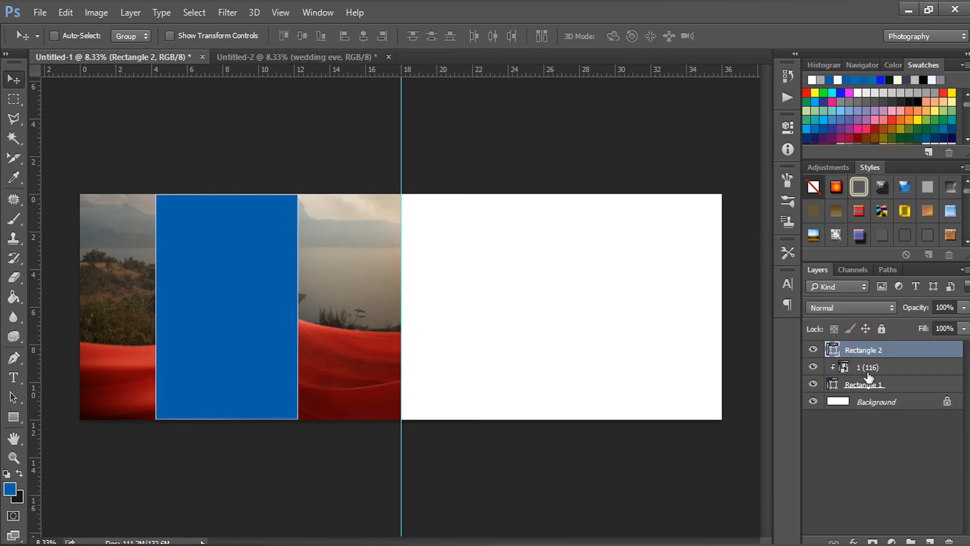
# Duplicate photo 1 (116), move the copy above the white-outlined rectangle, and clip it to that rectangle
pyautogui.click(868, 364)
pyautogui.hotkey('ctrl', 'j')
pyautogui.moveTo(871, 368); pyautogui.dragTo(873, 351)
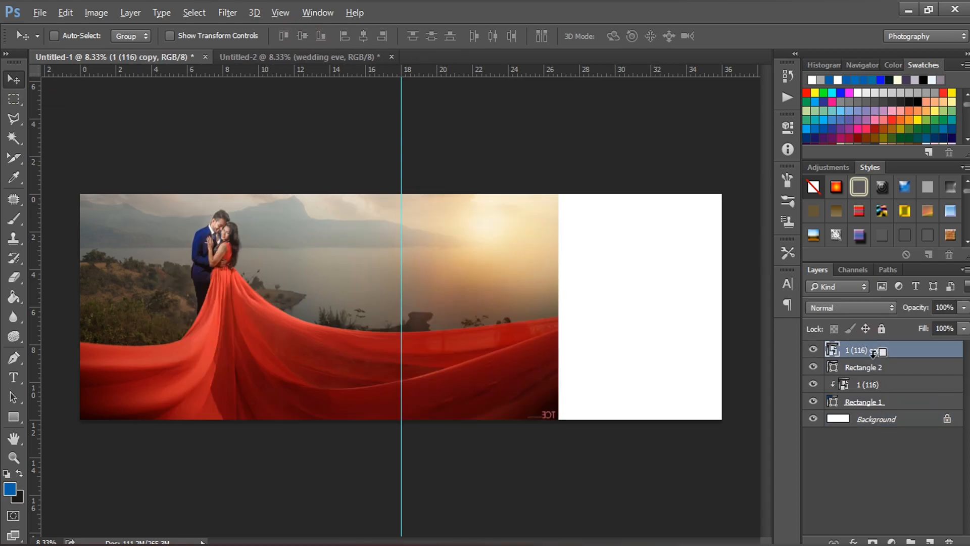
pyautogui.keyDown('alt'); pyautogui.click(875, 359); pyautogui.keyUp('alt')
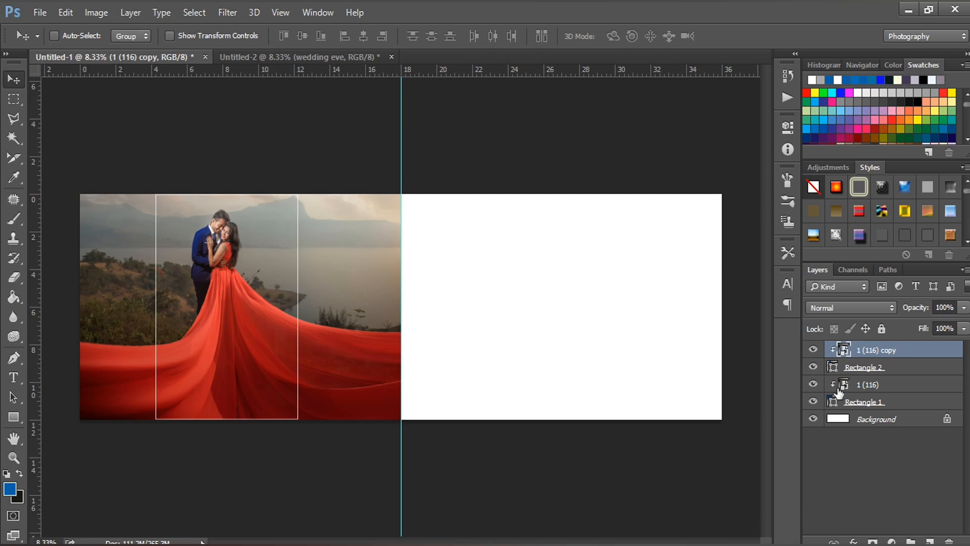
# Draw a narrow vertical rectangle about 348 × 1404 px over the canvas's left edge
pyautogui.press('u')
pyautogui.moveTo(75, 282); pyautogui.dragTo(96, 370)
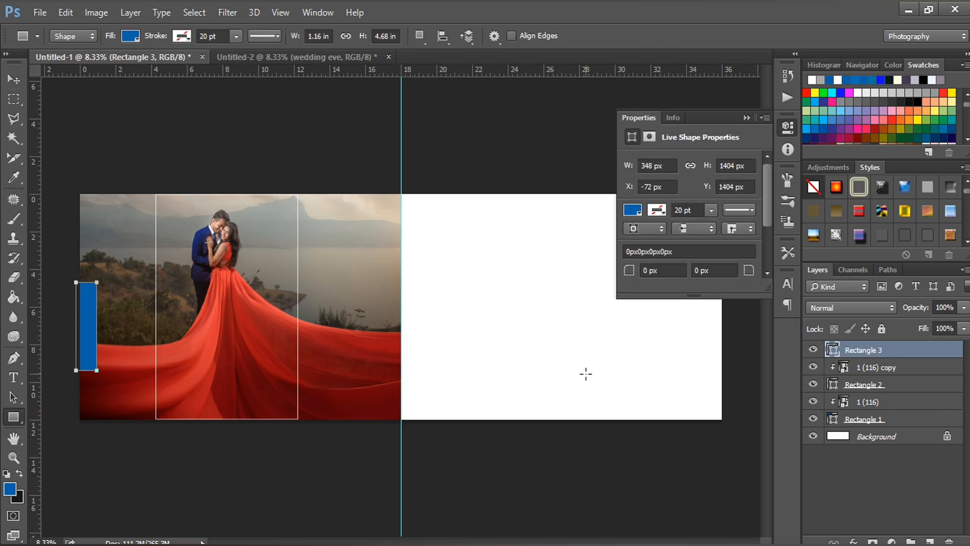
# Duplicate the photo layer 1 (116) copy, move the duplicate above the narrow left-edge rectangle, and clip it to that rectangle
pyautogui.click(884, 371)
pyautogui.hotkey('ctrl', 'j')
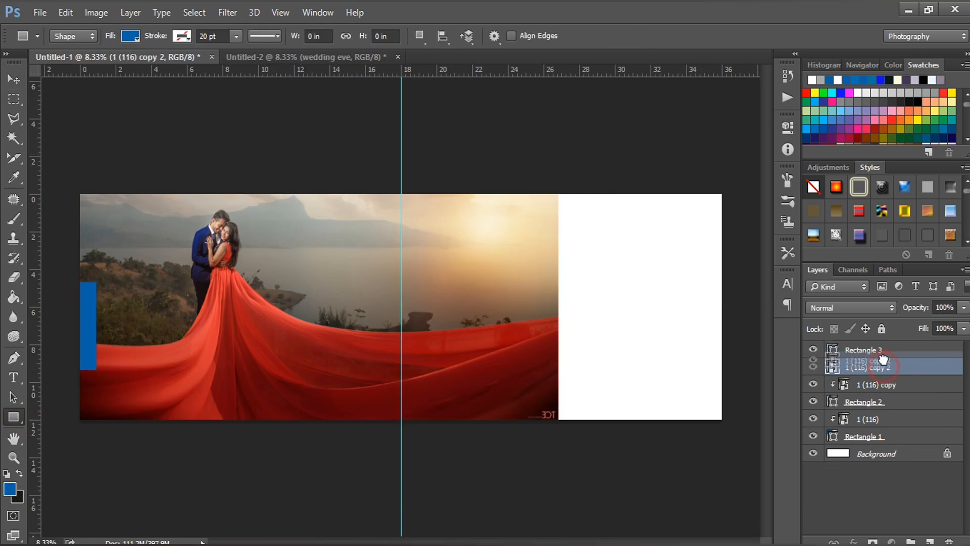
pyautogui.moveTo(884, 370); pyautogui.dragTo(884, 348)
pyautogui.keyDown('alt'); pyautogui.click(881, 358); pyautogui.keyUp('alt')
# Add a Gradient Map adjustment above the background photo 1 (116) and choose a teal gradient preset
pyautogui.click(869, 419)
pyautogui.click(892, 541)
pyautogui.click(894, 521)
pyautogui.click(749, 167)
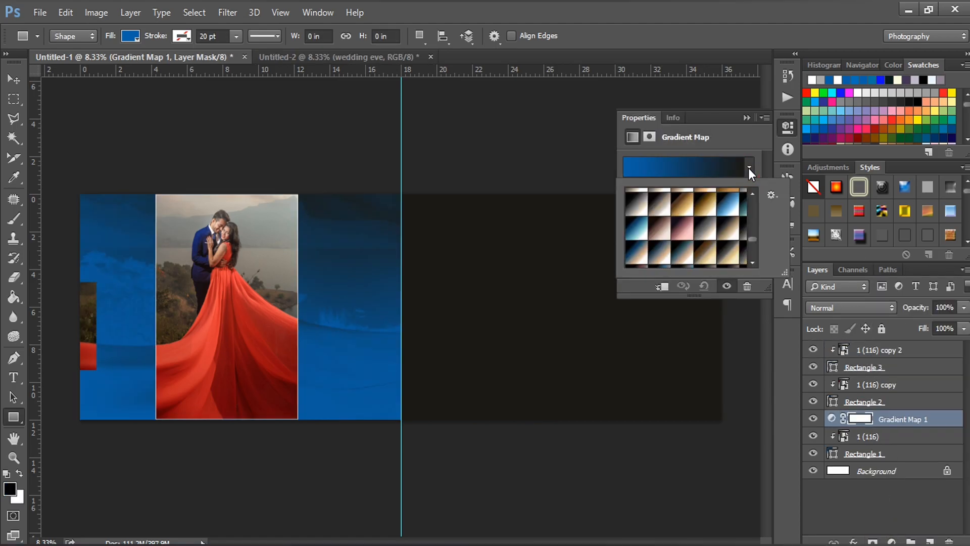
pyautogui.click(743, 203)
pyautogui.click(744, 120)
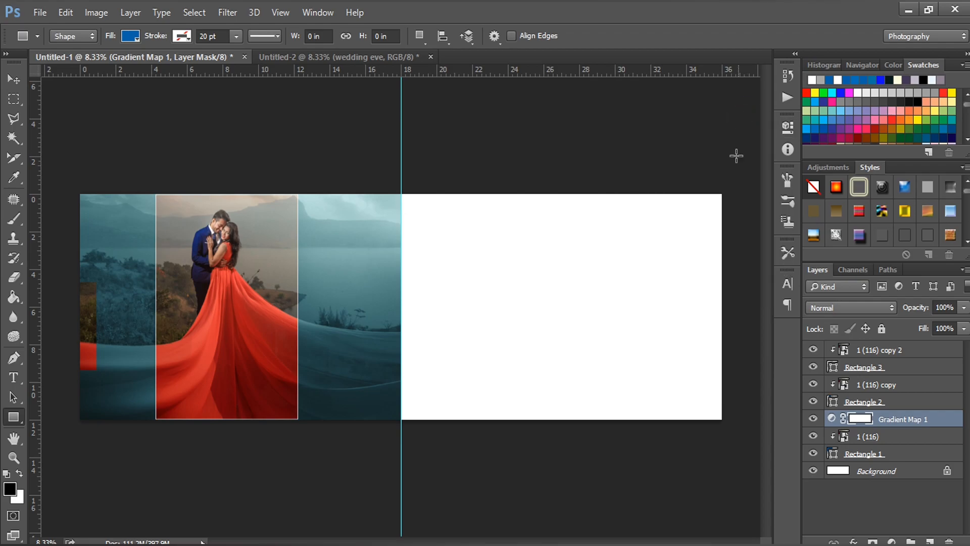
# Nudge the narrow left-edge rectangle slightly and set the Gradient Map's opacity to 80%
pyautogui.click(13, 79)
pyautogui.keyDown('ctrl'); pyautogui.click(96, 364); pyautogui.keyUp('ctrl')
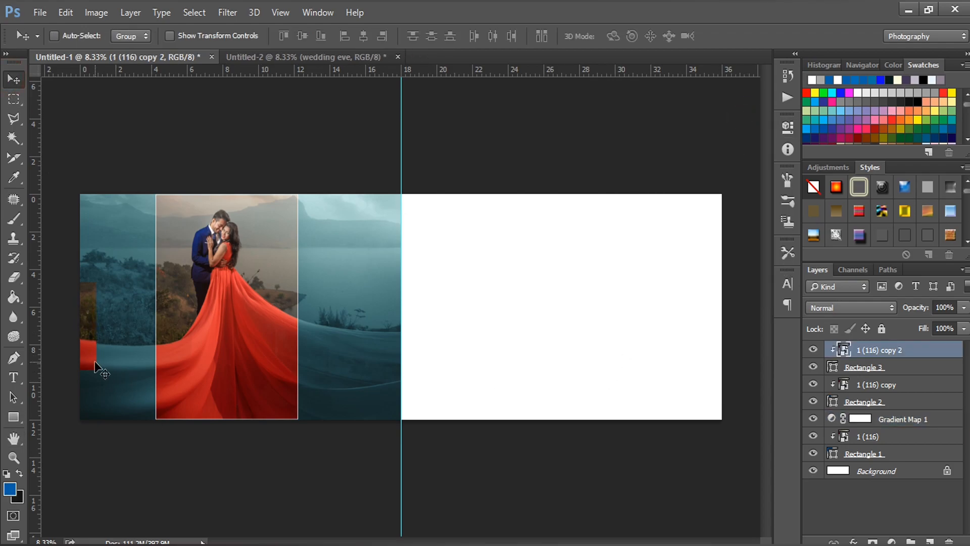
pyautogui.click(861, 369)
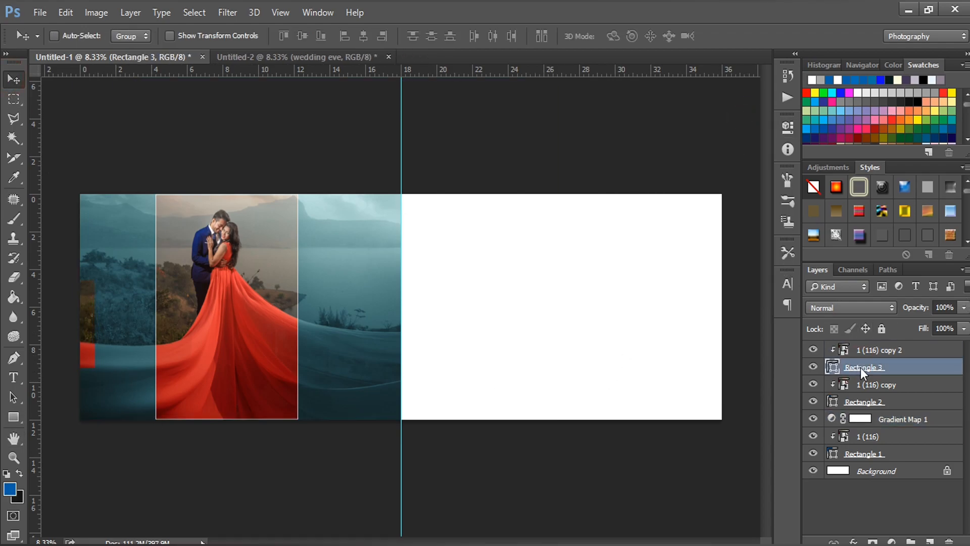
pyautogui.click(883, 419)
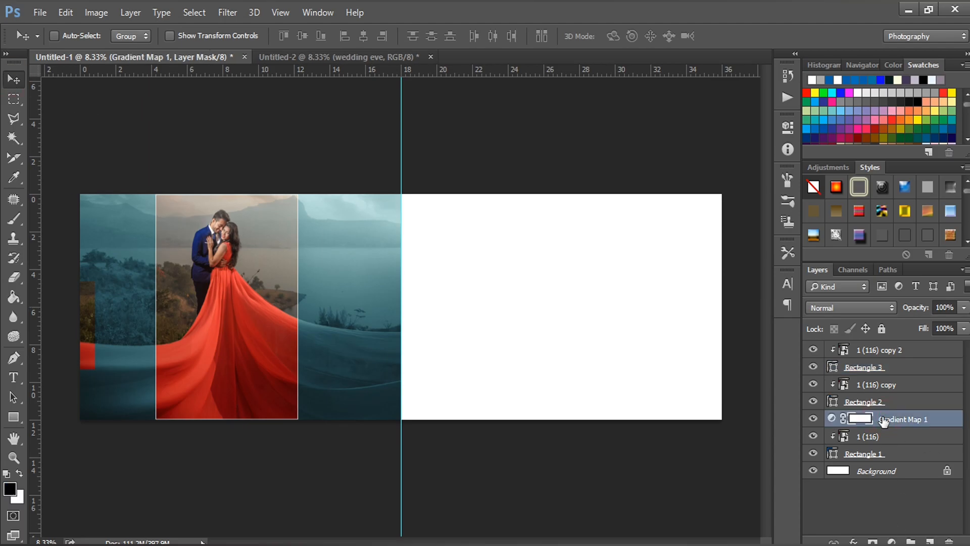
pyautogui.click(939, 306)
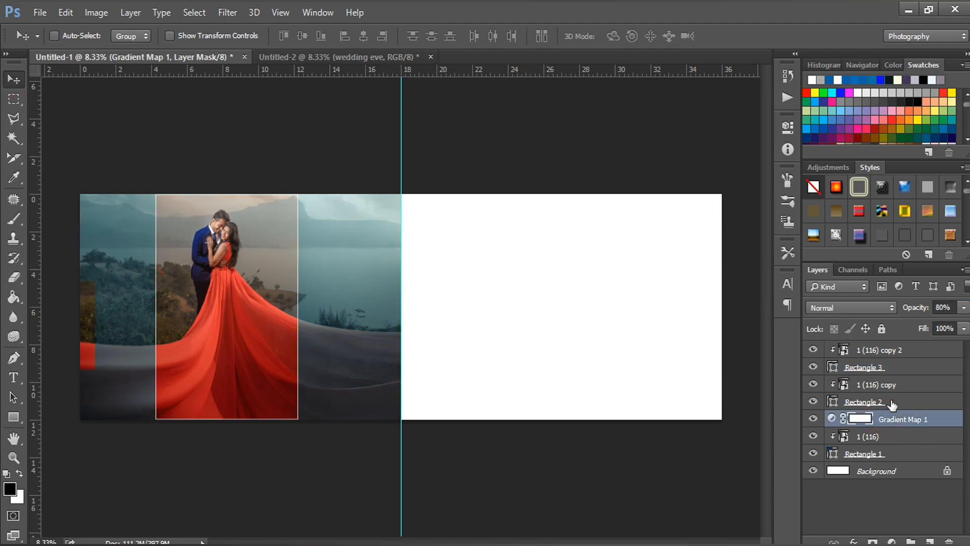
# Copy the linked Aashiqui text from Untitled-2 beside the white-outlined photo, and set the Gradient Map's opacity to 65%
pyautogui.click(297, 57)
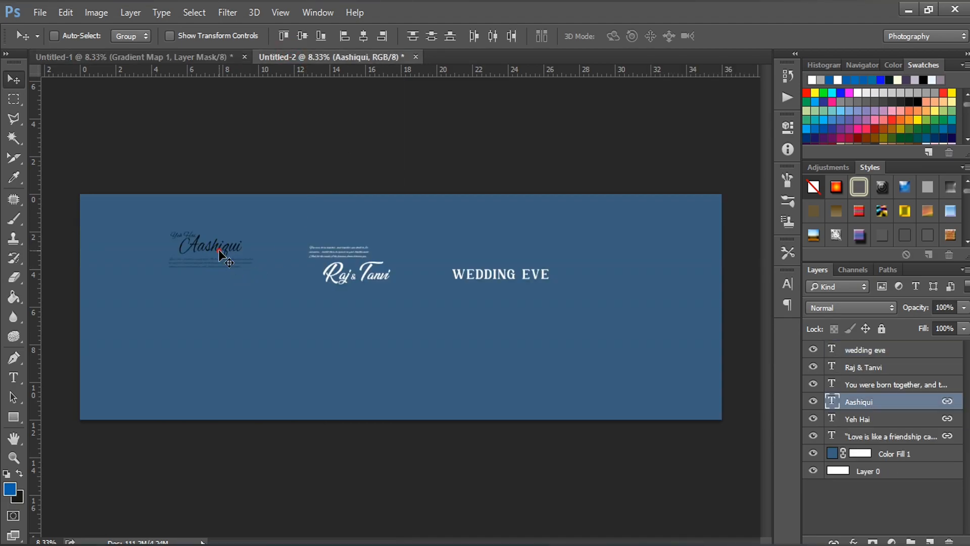
pyautogui.moveTo(196, 56); pyautogui.dragTo(356, 281)
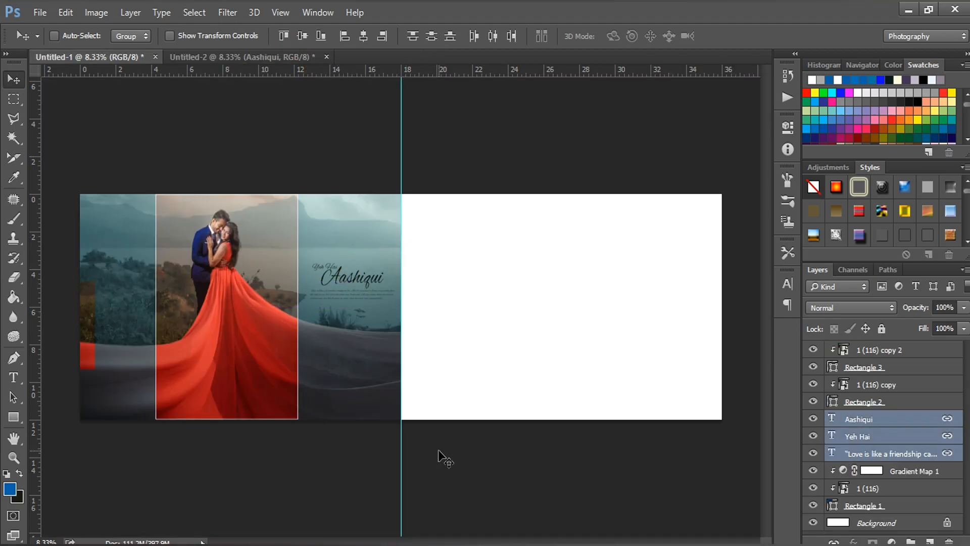
pyautogui.click(895, 474)
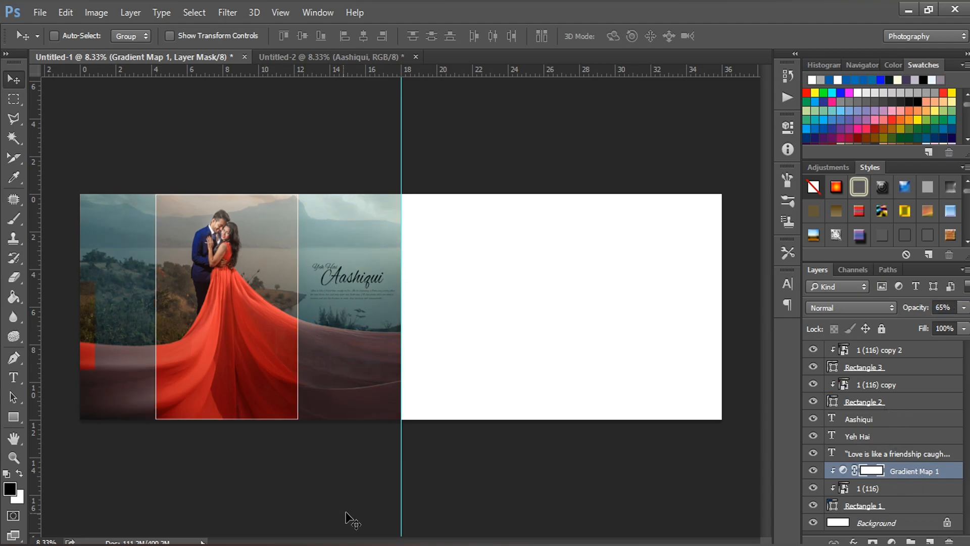
# Draw a rectangle about 2700 × 624 px, place it in the spread's upper-right corner, and move its layer to the front
pyautogui.click(16, 414)
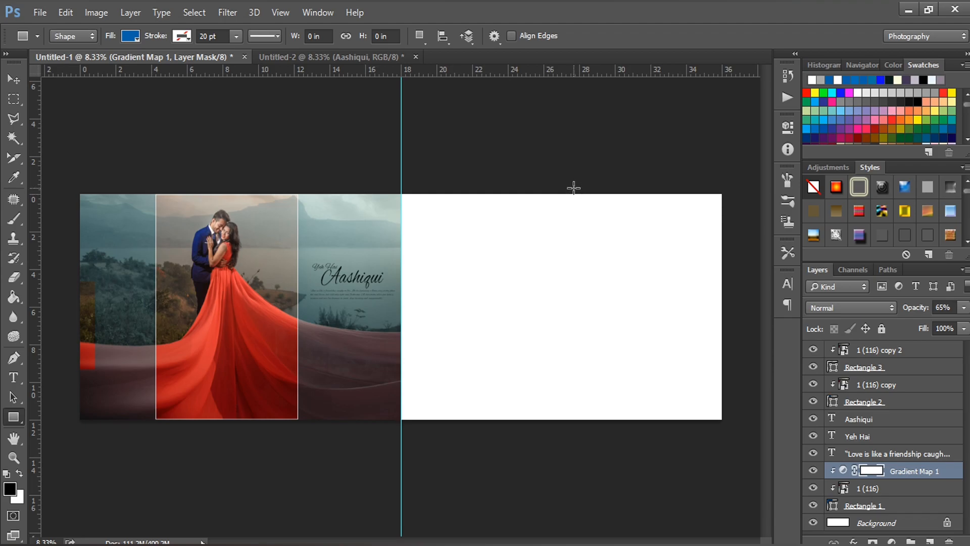
pyautogui.moveTo(585, 194); pyautogui.dragTo(744, 230)
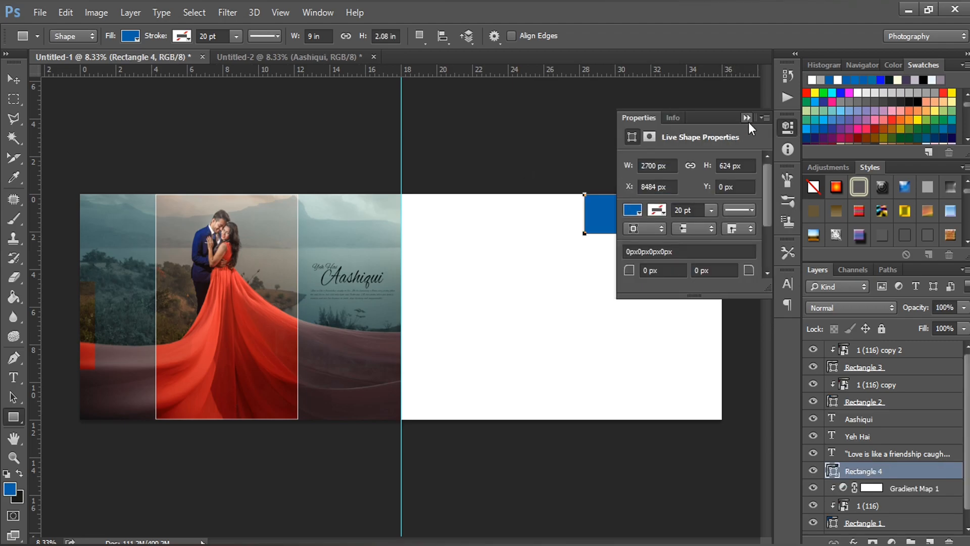
pyautogui.click(746, 118)
pyautogui.press('v')
pyautogui.moveTo(640, 217); pyautogui.dragTo(617, 217)
pyautogui.moveTo(859, 470); pyautogui.dragTo(901, 329)
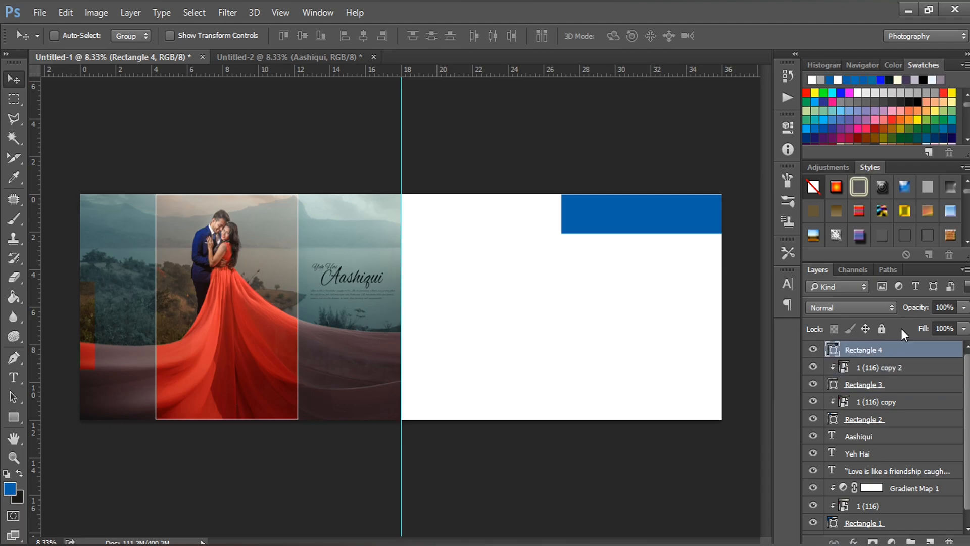
# Nudge the upper-right rectangle and extend it leftward to the 26 in ruler mark, keeping it against the canvas edge
pyautogui.hotkey('shift', 'Up')
pyautogui.hotkey('shift', 'Left')
pyautogui.hotkey('shift', 'Right')
pyautogui.moveTo(570, 226); pyautogui.dragTo(544, 213)
pyautogui.hotkey('ctrl', 't')
pyautogui.press('Return')
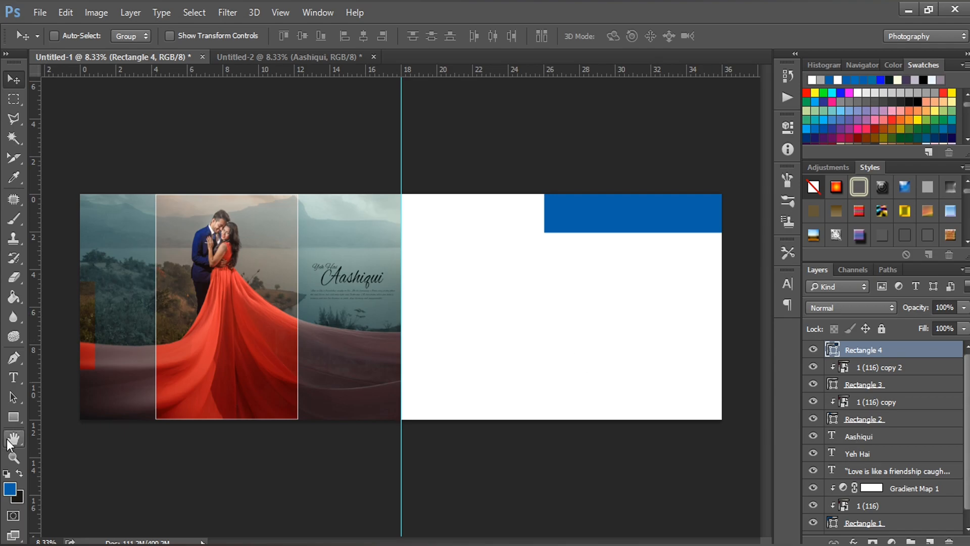
# Draw a rectangle about 4692 × 2964 px on the right page and move it up to meet the corner strip
pyautogui.click(14, 417)
pyautogui.moveTo(442, 247); pyautogui.dragTo(721, 430)
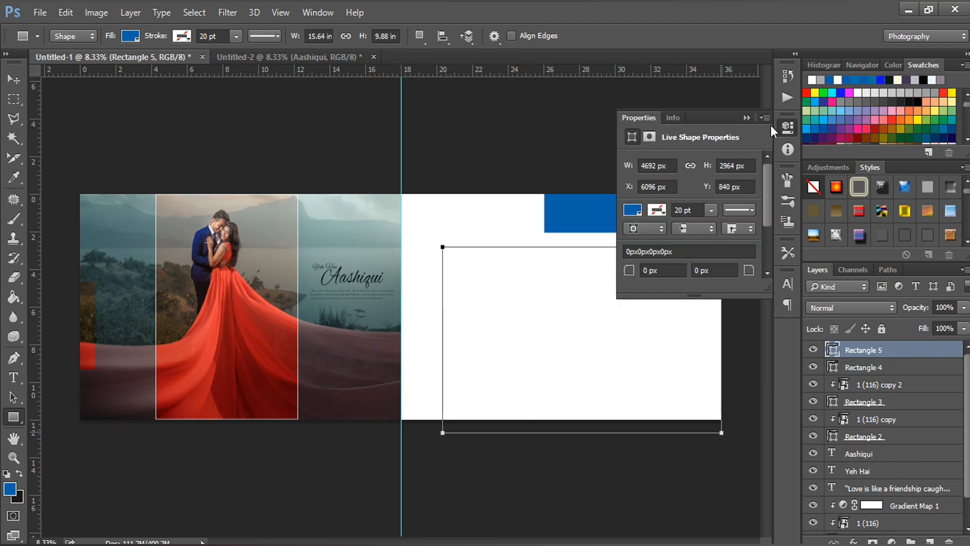
pyautogui.click(746, 117)
pyautogui.press('v')
pyautogui.moveTo(589, 344); pyautogui.dragTo(583, 327)
pyautogui.hotkey('shift', 'Left')
pyautogui.hotkey('shift', 'Left')
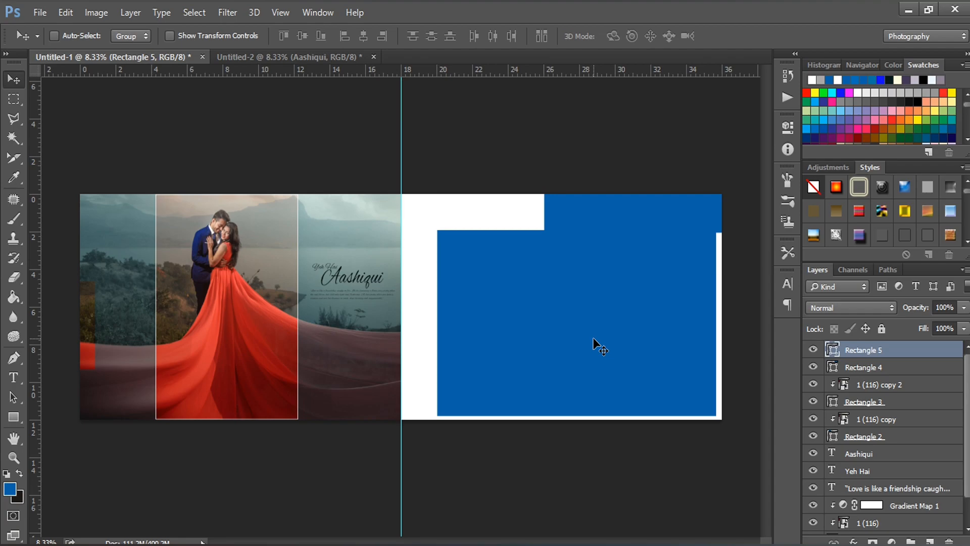
# Place photo 1 (117) on the right page and clip it to the large rectangle
pyautogui.click(320, 541)
pyautogui.moveTo(582, 180); pyautogui.dragTo(568, 321)
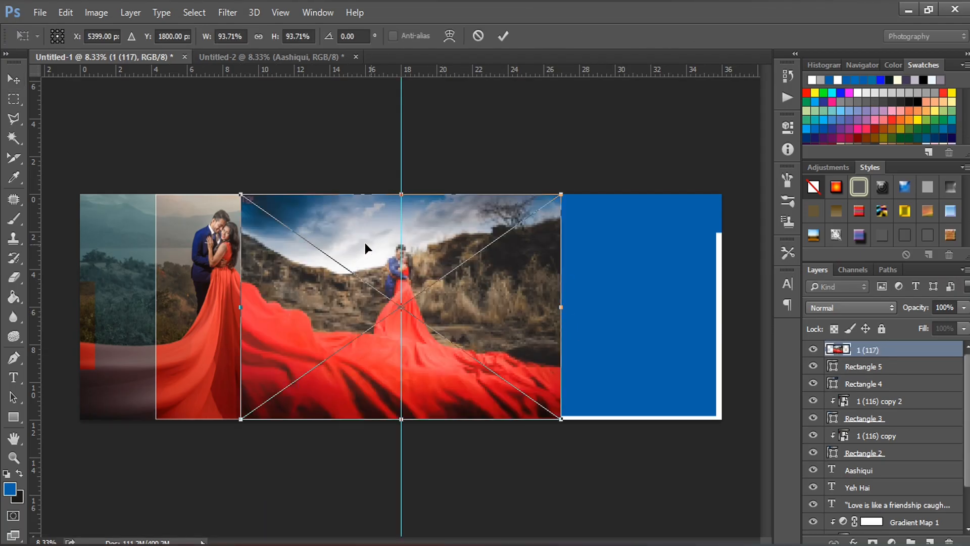
pyautogui.moveTo(381, 248); pyautogui.dragTo(542, 265)
pyautogui.press('Return')
pyautogui.keyDown('alt'); pyautogui.click(863, 357); pyautogui.keyUp('alt')
# Scale photo 1 (117) to about 95.75% and reposition it within the large rectangle
pyautogui.moveTo(564, 358); pyautogui.dragTo(560, 335)
pyautogui.hotkey('ctrl', 't')
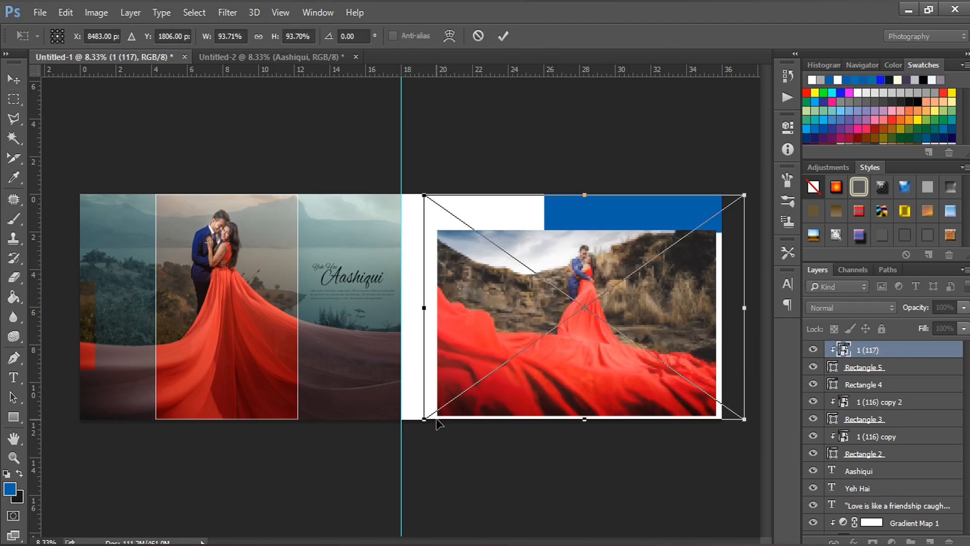
pyautogui.moveTo(424, 417); pyautogui.dragTo(417, 427)
pyautogui.moveTo(562, 384)
pyautogui.mouseDown()
pyautogui.moveTo(573, 391)
pyautogui.moveTo(559, 388)
pyautogui.mouseUp()
pyautogui.moveTo(748, 175); pyautogui.dragTo(743, 186)
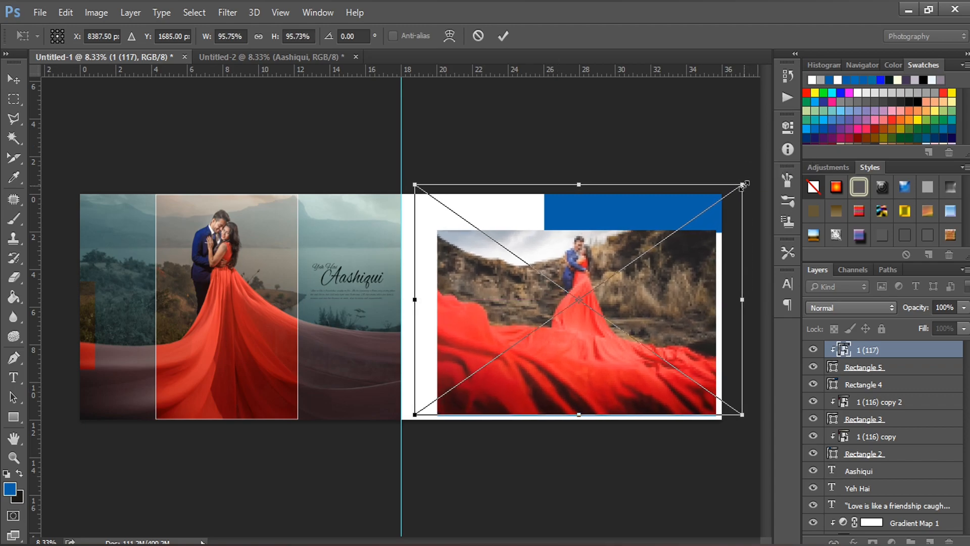
pyautogui.press('Return')
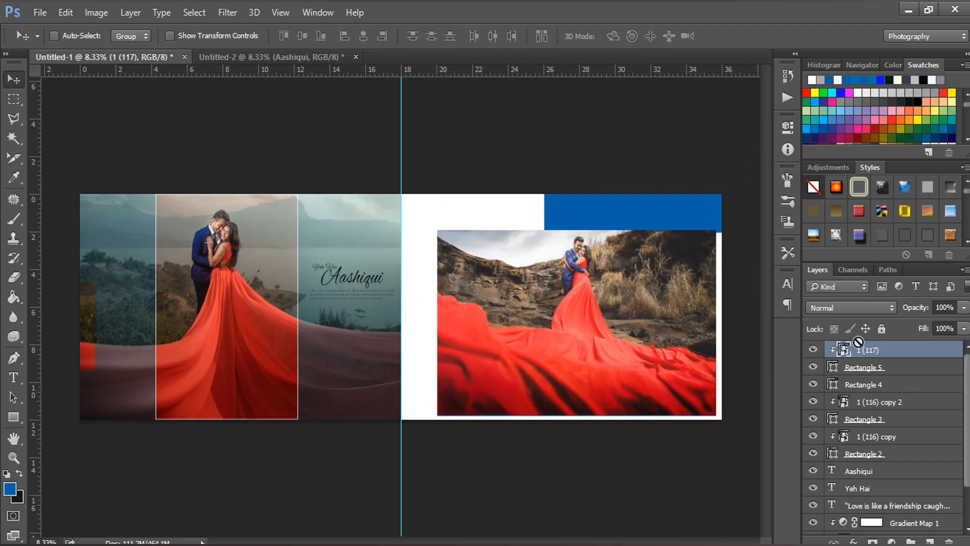
# Duplicate photo 1 (117), clip the copy to the upper-right strip, and add a teal Gradient Map above it
pyautogui.hotkey('ctrl', 'j')
pyautogui.moveTo(862, 354); pyautogui.dragTo(862, 395)
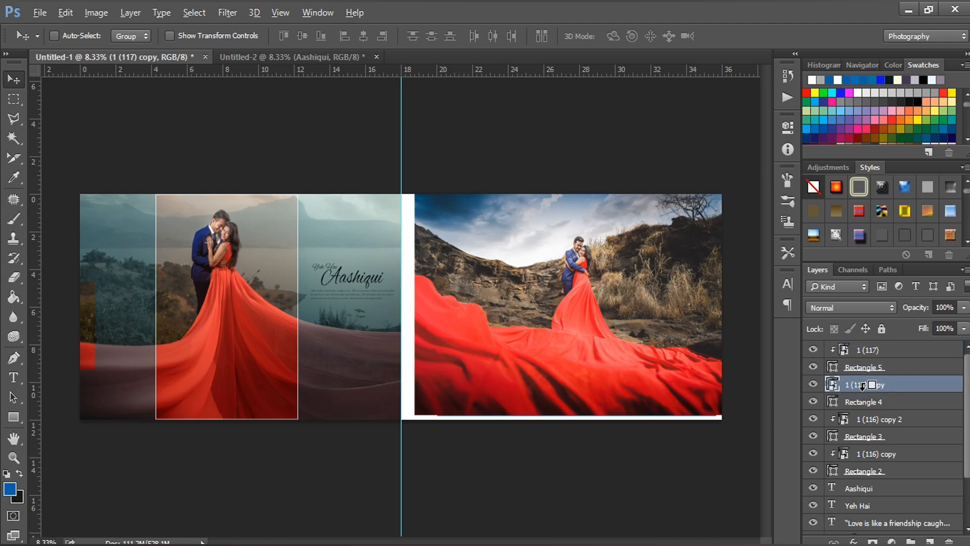
pyautogui.click(892, 540)
pyautogui.click(894, 518)
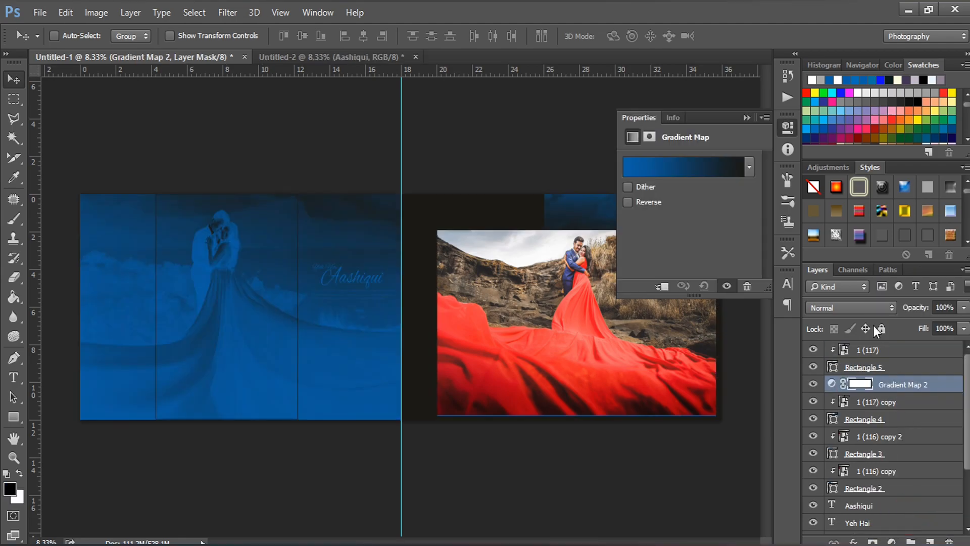
pyautogui.click(749, 167)
pyautogui.click(743, 210)
pyautogui.click(750, 168)
pyautogui.click(748, 118)
# Set the new Gradient Map's opacity to 65% and clip it to the upper-right strip
pyautogui.click(943, 307)
pyautogui.write('65')
pyautogui.press('Return')
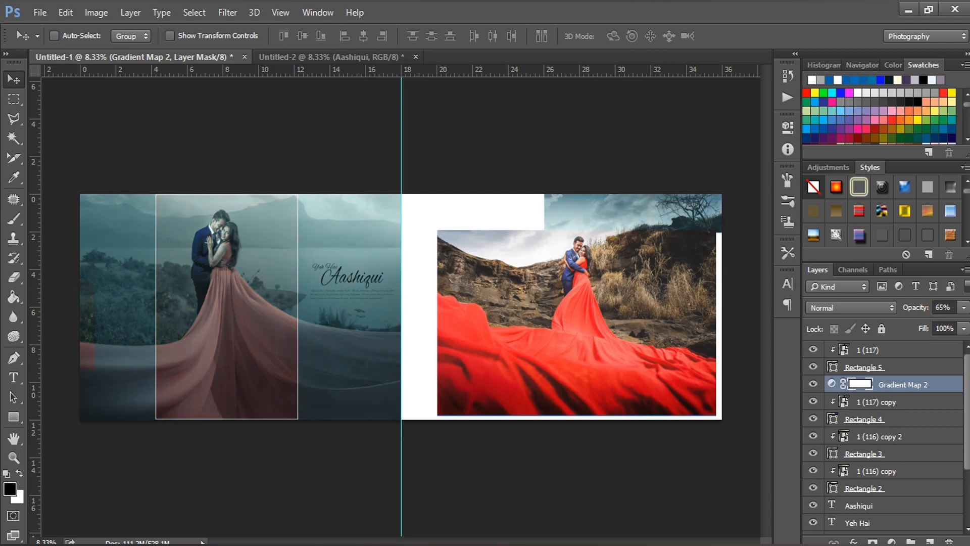
pyautogui.keyDown('alt'); pyautogui.click(872, 387); pyautogui.keyUp('alt')
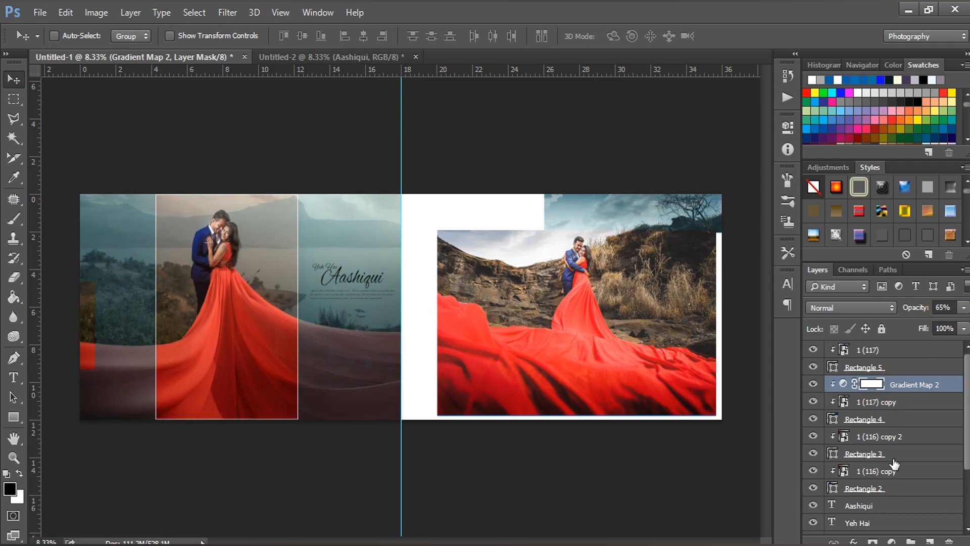
pyautogui.press('u')
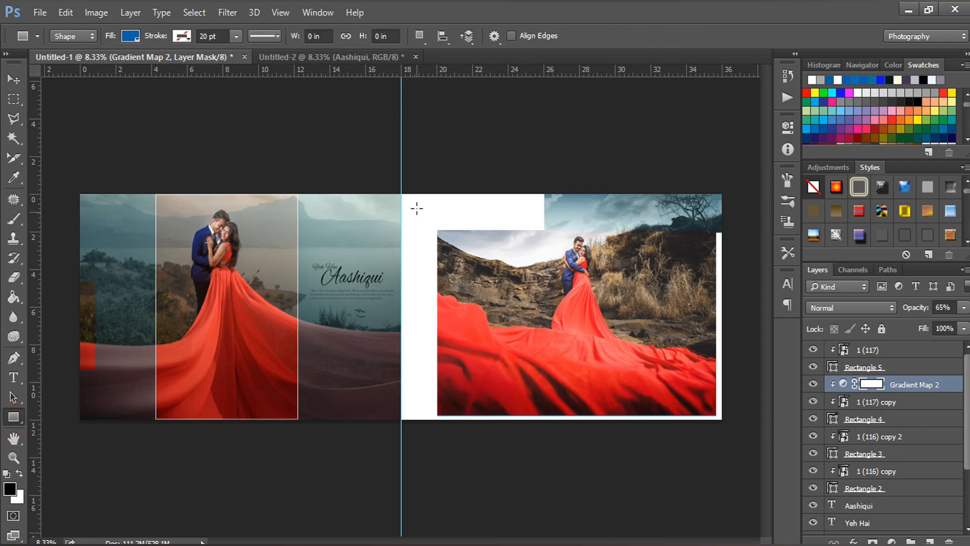
pyautogui.moveTo(417, 195); pyautogui.dragTo(464, 256)
pyautogui.hotkey('ctrl', 'z')
# Draw a circle about 1092 × 1092 px near the right page's upper-left corner with a white 20 pt stroke aligned outside
pyautogui.rightClick(12, 419)
pyautogui.click(80, 442)
pyautogui.moveTo(424, 207); pyautogui.dragTo(490, 275)
pyautogui.click(631, 233)
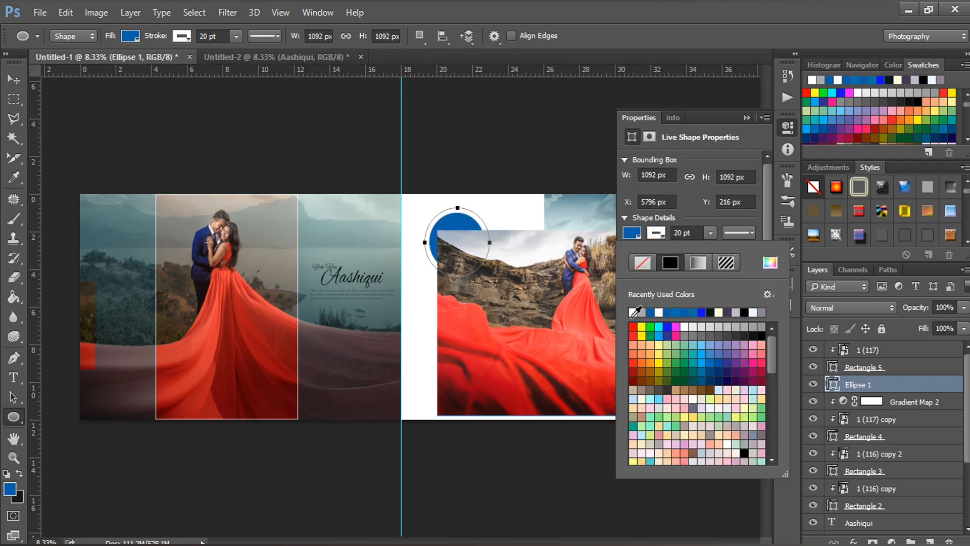
pyautogui.click(738, 233)
pyautogui.click(715, 350)
pyautogui.press('Return')
pyautogui.press('Return')
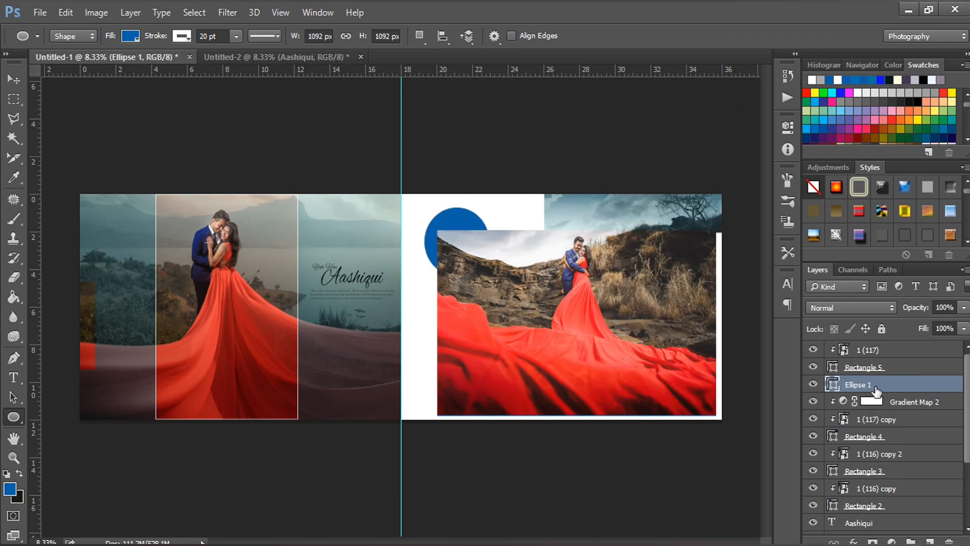
# Bring the circle to the front and position it over the large photo's upper-left corner
pyautogui.hotkey('ctrl', 'shift', ']')
pyautogui.click(14, 80)
pyautogui.moveTo(462, 246); pyautogui.dragTo(459, 252)
pyautogui.hotkey('shift', 'Left')
pyautogui.hotkey('shift', 'Up')
pyautogui.hotkey('shift', 'Up')
pyautogui.hotkey('shift', 'Up')
pyautogui.hotkey('shift', 'Left')
pyautogui.hotkey('shift', 'Down')
pyautogui.hotkey('shift', 'Right')
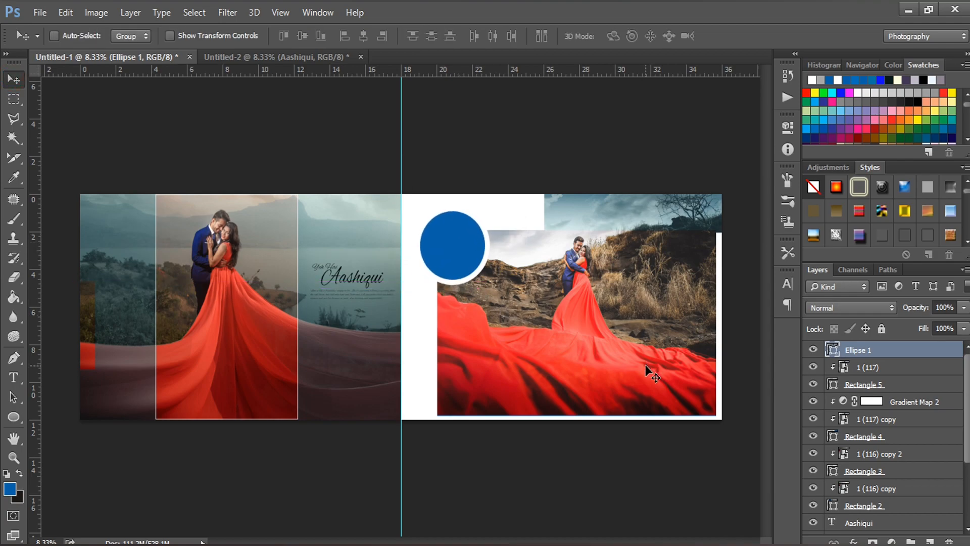
# Place photo 1 (116) over the right page and clip it to the circle
pyautogui.click(253, 545)
pyautogui.moveTo(498, 168); pyautogui.dragTo(447, 197)
pyautogui.press('Return')
pyautogui.keyDown('alt'); pyautogui.click(895, 356); pyautogui.keyUp('alt')
# Enlarge the circle's clipped photo and reposition it so the couple is framed inside the circle
pyautogui.hotkey('ctrl', 't')
pyautogui.moveTo(547, 137); pyautogui.dragTo(595, 105)
pyautogui.moveTo(471, 243); pyautogui.dragTo(448, 244)
pyautogui.moveTo(572, 397); pyautogui.dragTo(591, 411)
pyautogui.moveTo(460, 247); pyautogui.dragTo(449, 253)
pyautogui.press('Return')
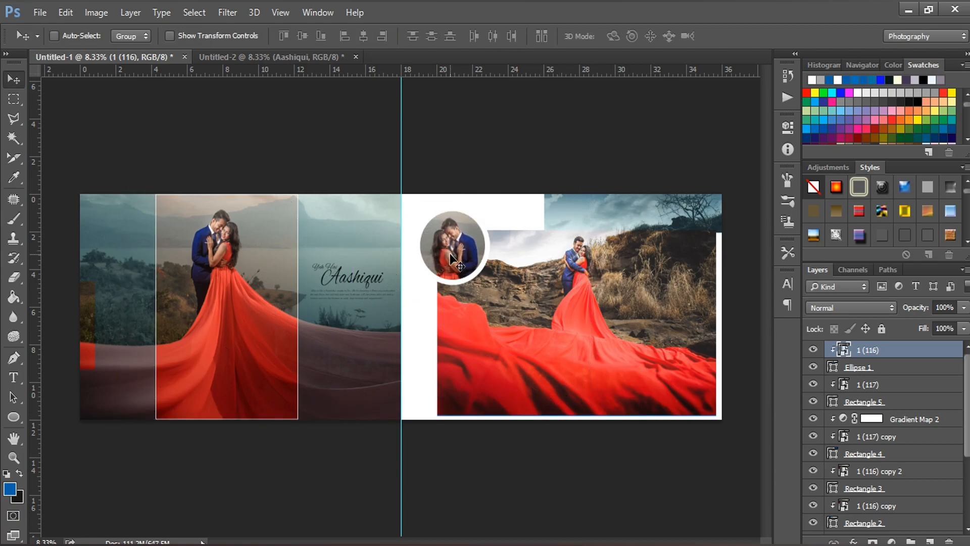
# Copy the linked couple's names and verse text from Untitled-2 onto the large photo's lower-left area
pyautogui.click(293, 57)
pyautogui.moveTo(381, 275); pyautogui.dragTo(489, 369)
pyautogui.moveTo(489, 369); pyautogui.dragTo(496, 366)
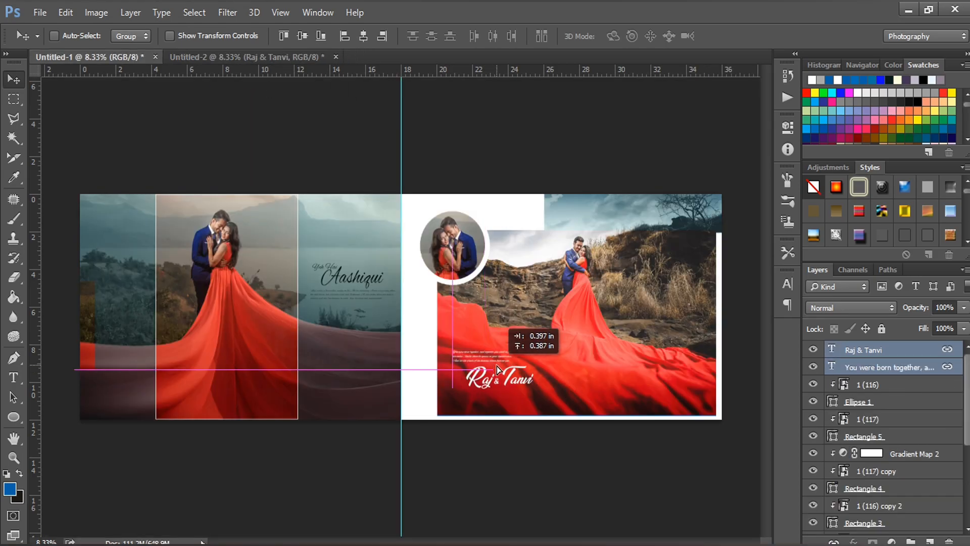
# Copy the WEDDING EVE text from Untitled-2 onto the upper-right strip and colour it black
pyautogui.click(289, 58)
pyautogui.moveTo(520, 275); pyautogui.dragTo(567, 214)
pyautogui.click(787, 283)
pyautogui.click(746, 369)
pyautogui.press('Return')
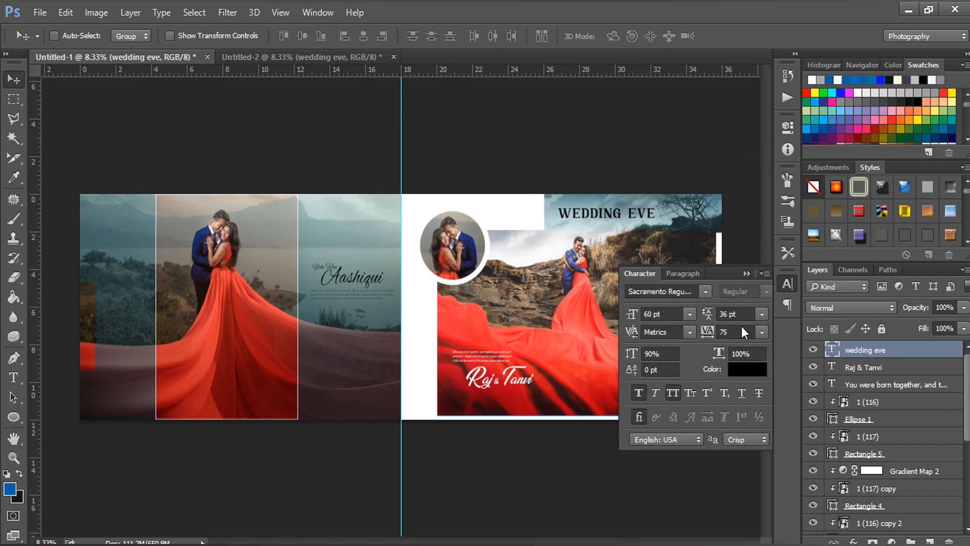
# Recolour the WEDDING EVE text with a teal sampled from the left background, darkened to a deeper shade
pyautogui.click(749, 370)
pyautogui.click(336, 229)
pyautogui.press('Return')
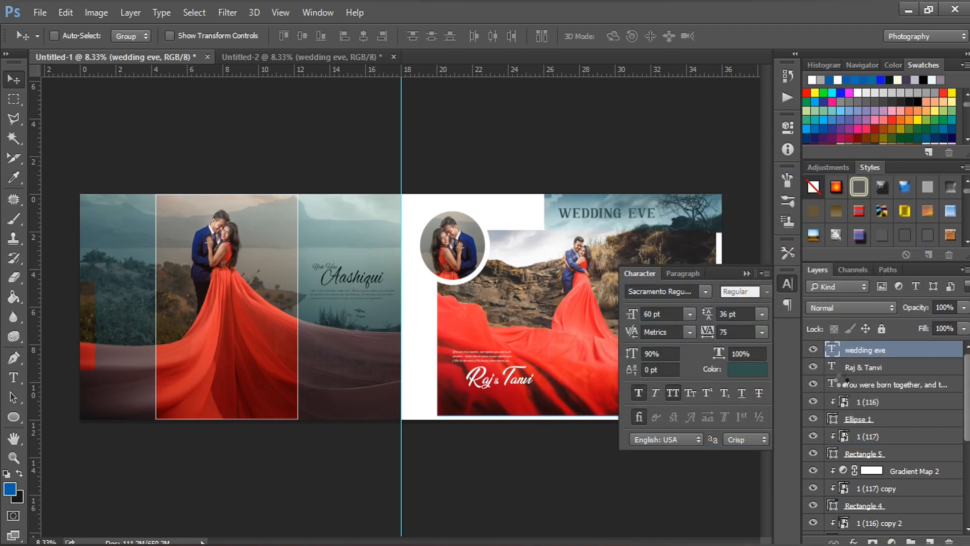
pyautogui.click(742, 373)
pyautogui.click(623, 357)
pyautogui.press('Return')
pyautogui.click(746, 274)
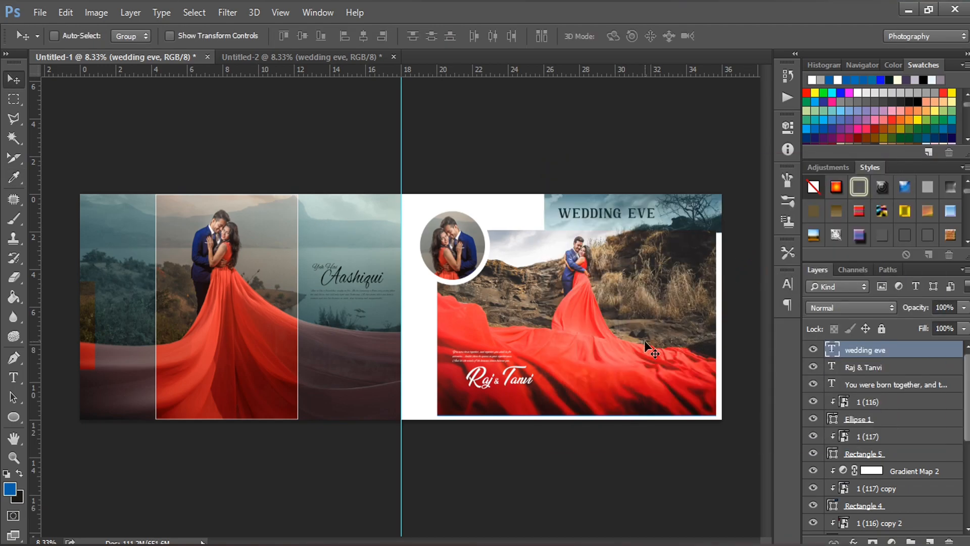
pyautogui.hotkey('ctrl', '+')
pyautogui.moveTo(488, 541); pyautogui.dragTo(529, 540)
pyautogui.hotkey('ctrl', '-')
pyautogui.moveTo(400, 133); pyautogui.dragTo(36, 195)
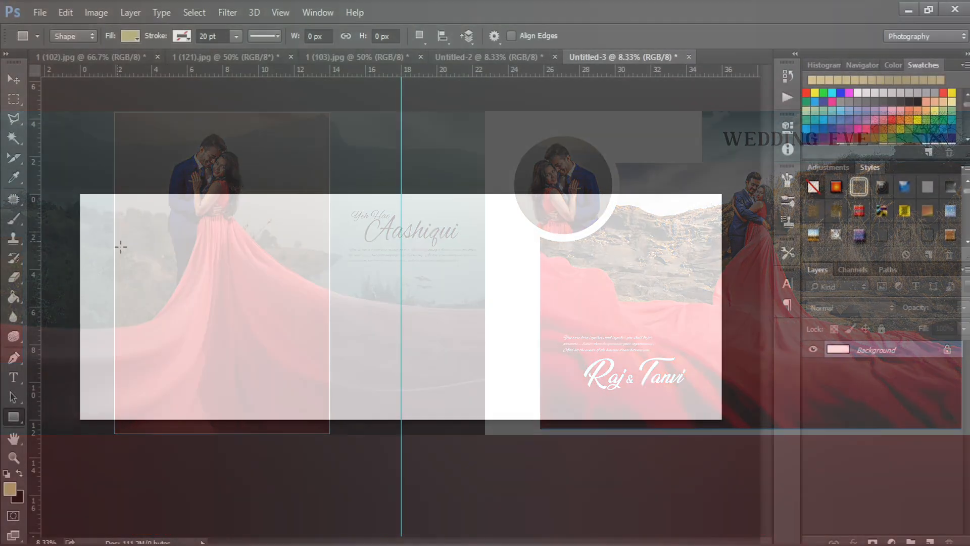
# Draw a large rectangle about 7068 × 2760 px across the spread's left and middle, and fill it dark grey
pyautogui.moveTo(104, 226); pyautogui.dragTo(524, 374)
pyautogui.moveTo(523, 375); pyautogui.dragTo(524, 399)
pyautogui.click(631, 211)
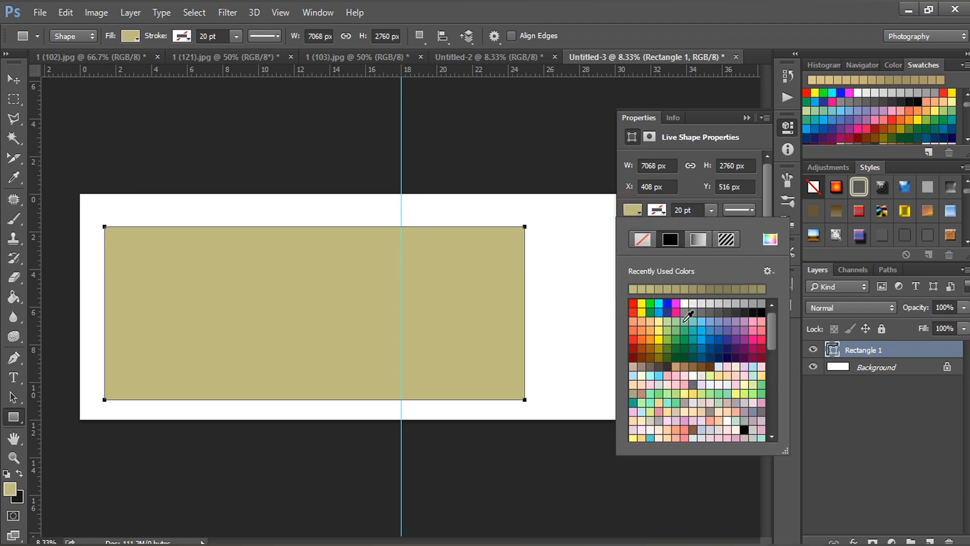
pyautogui.click(667, 303)
pyautogui.click(720, 304)
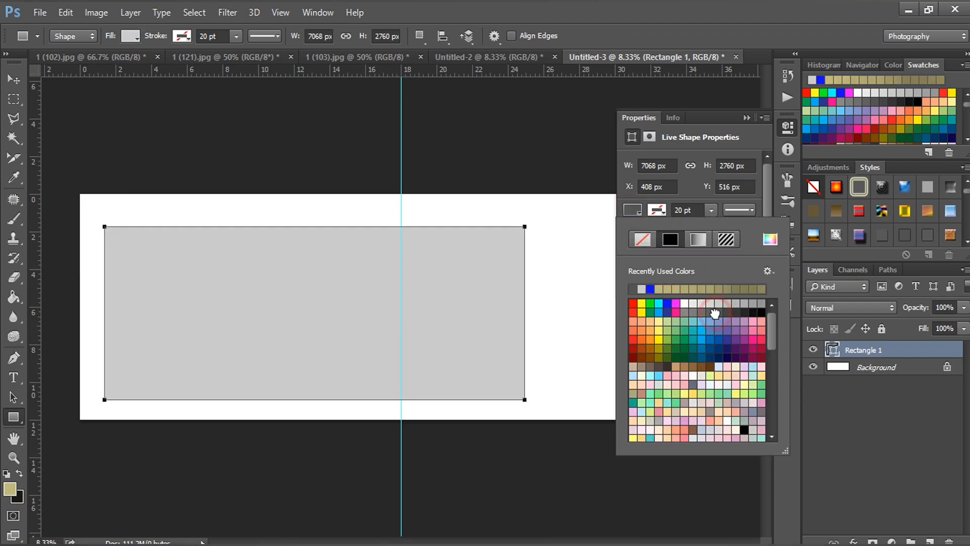
pyautogui.click(712, 312)
pyautogui.click(748, 117)
pyautogui.press('Return')
# Centre the grey rectangle vertically on the spread by aligning it with the Background layer
pyautogui.press('v')
pyautogui.moveTo(284, 306); pyautogui.dragTo(283, 299)
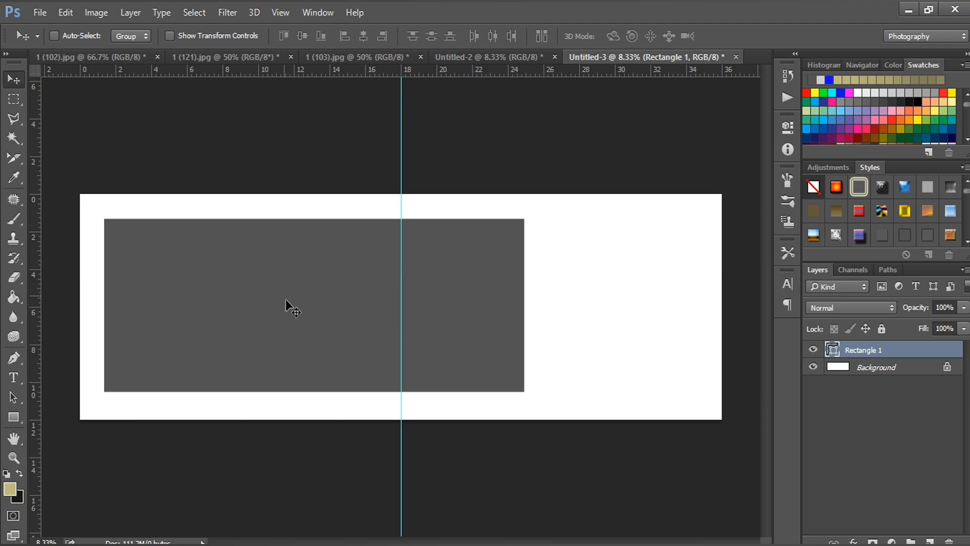
pyautogui.click(850, 368)
pyautogui.keyDown('shift'); pyautogui.click(871, 351); pyautogui.keyUp('shift')
pyautogui.click(302, 36)
# Copy the couple photo from 1 (103).jpg into Untitled-3
pyautogui.click(353, 57)
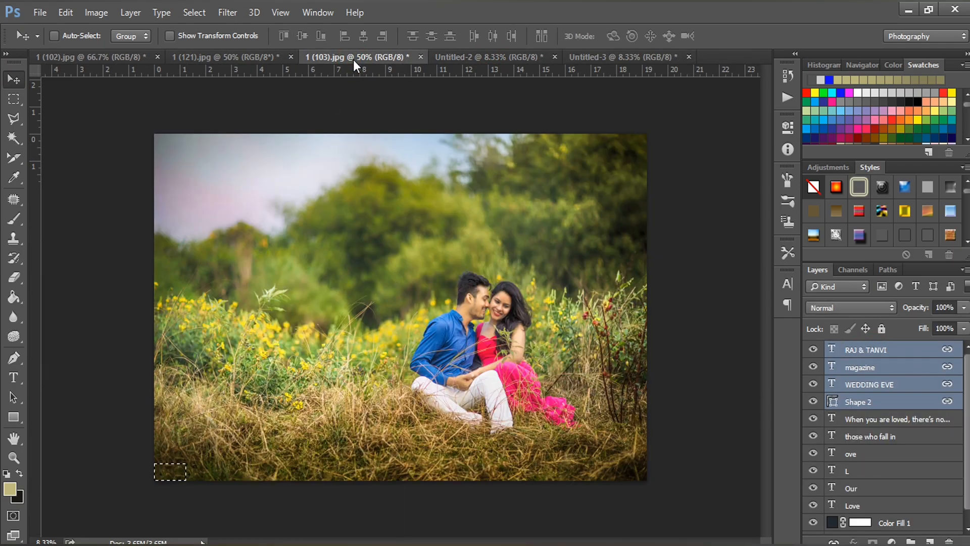
pyautogui.hotkey('ctrl', 'c')
pyautogui.click(623, 57)
pyautogui.hotkey('ctrl', 'v')
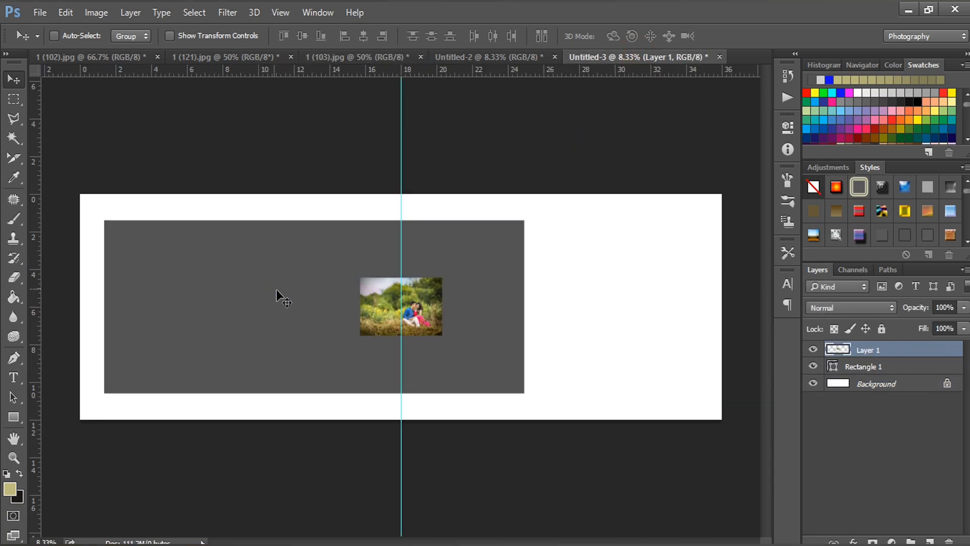
# Enlarge the pasted photo to about 606%, flip it horizontally and clip it to the grey rectangle
pyautogui.hotkey('ctrl', 't')
pyautogui.moveTo(443, 276); pyautogui.dragTo(393, 273)
pyautogui.rightClick(337, 267)
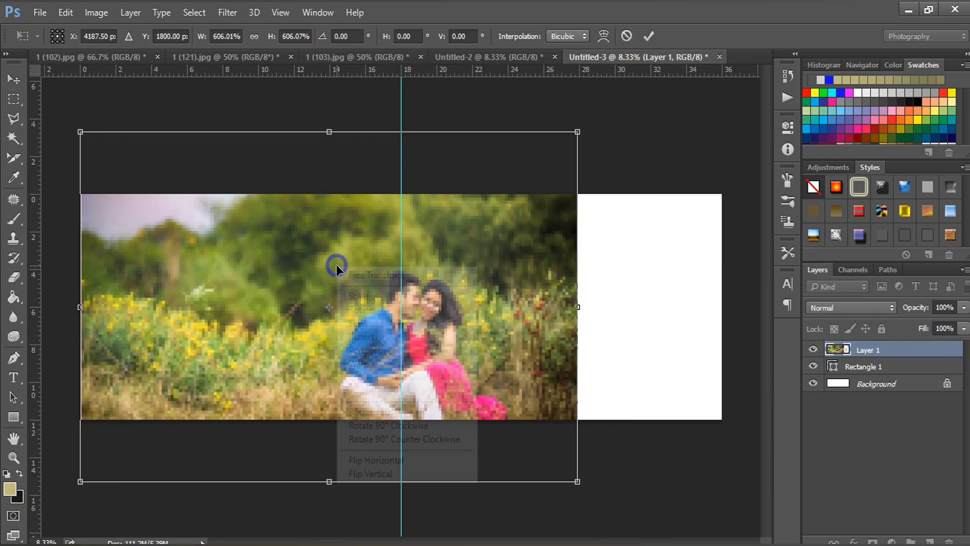
pyautogui.click(379, 460)
pyautogui.press('Return')
pyautogui.keyDown('alt'); pyautogui.click(874, 357); pyautogui.keyUp('alt')
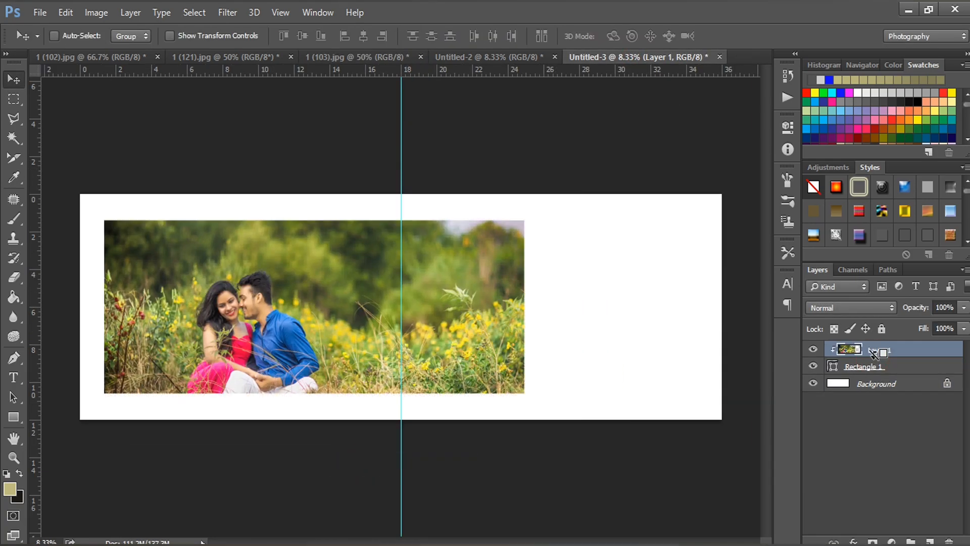
# Move the clipped photo up and scale it to about 90% so the seated couple is framed inside the rectangle
pyautogui.moveTo(256, 341); pyautogui.dragTo(234, 299)
pyautogui.hotkey('ctrl', 't')
pyautogui.moveTo(553, 94); pyautogui.dragTo(524, 119)
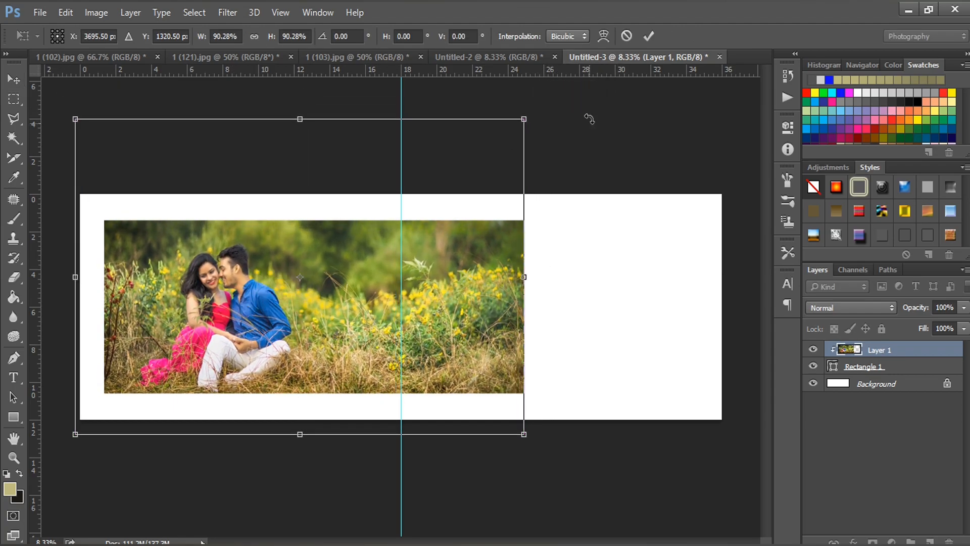
pyautogui.moveTo(84, 115); pyautogui.dragTo(89, 117)
pyautogui.press('Return')
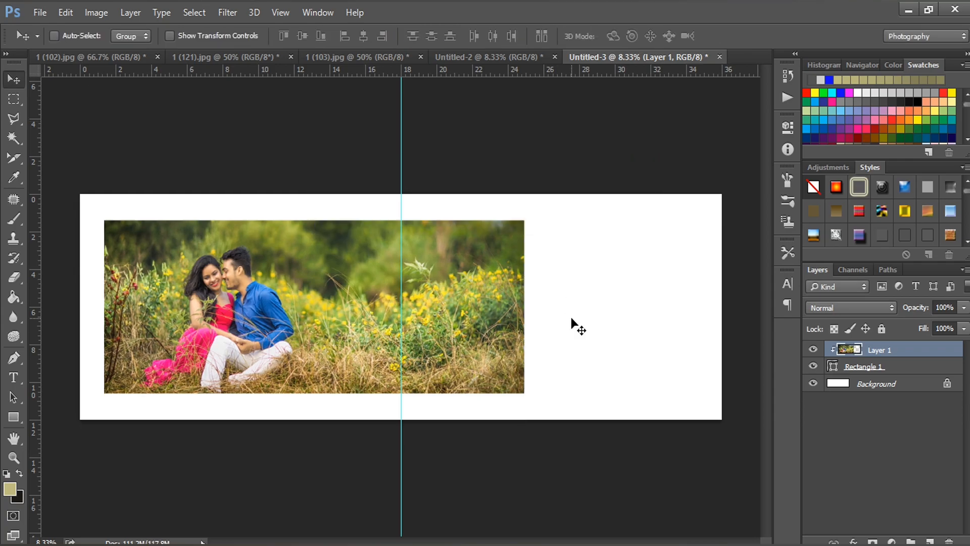
# Draw a full-height rectangle about 5076 × 3636 px behind the photo and fill it with blue sampled from the man's shirt
pyautogui.click(872, 383)
pyautogui.click(14, 417)
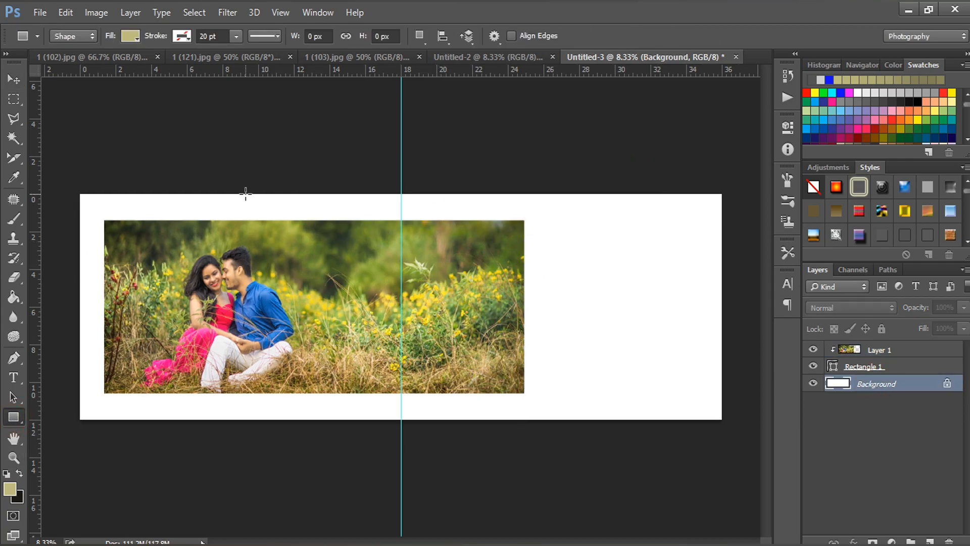
pyautogui.moveTo(223, 194); pyautogui.dragTo(523, 419)
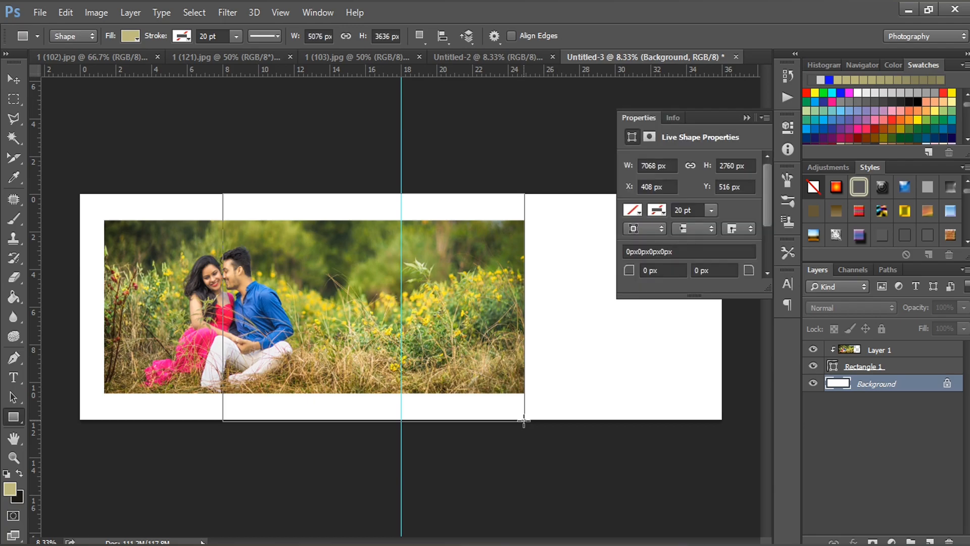
pyautogui.click(632, 210)
pyautogui.click(770, 239)
pyautogui.click(277, 280)
pyautogui.click(594, 122)
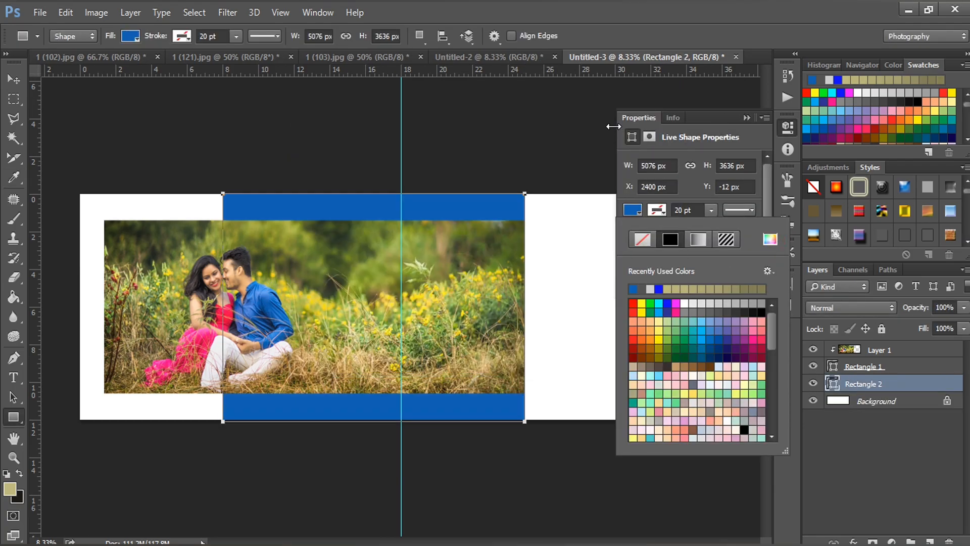
pyautogui.click(747, 118)
pyautogui.press('Return')
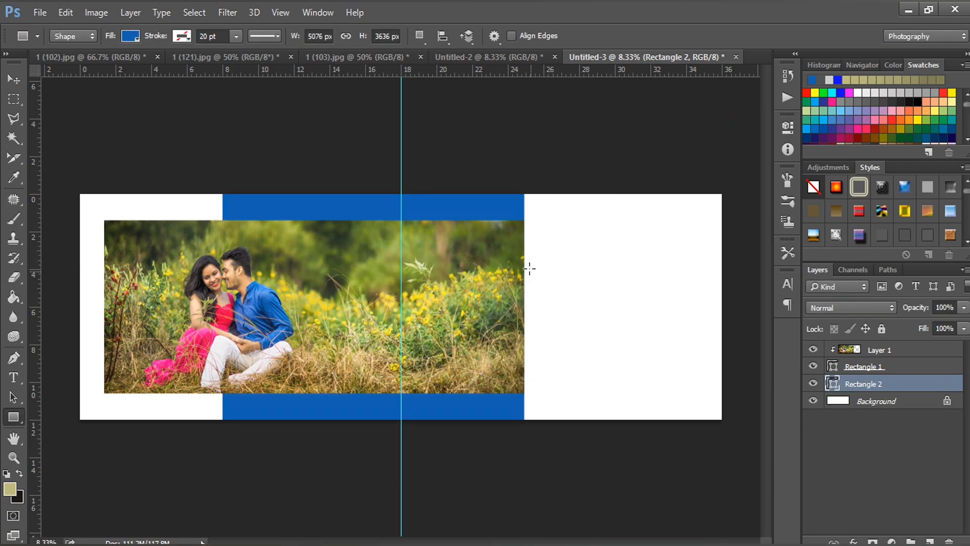
# Stretch the blue band's right edge beyond the photo to about the 26.5-inch mark
pyautogui.hotkey('ctrl', 't')
pyautogui.moveTo(524, 306); pyautogui.dragTo(553, 305)
pyautogui.press('Return')
# Create a 10 × 10 in blue square and move it against the blue band's right edge at the spread's top
pyautogui.moveTo(17, 418); pyautogui.dragTo(58, 416)
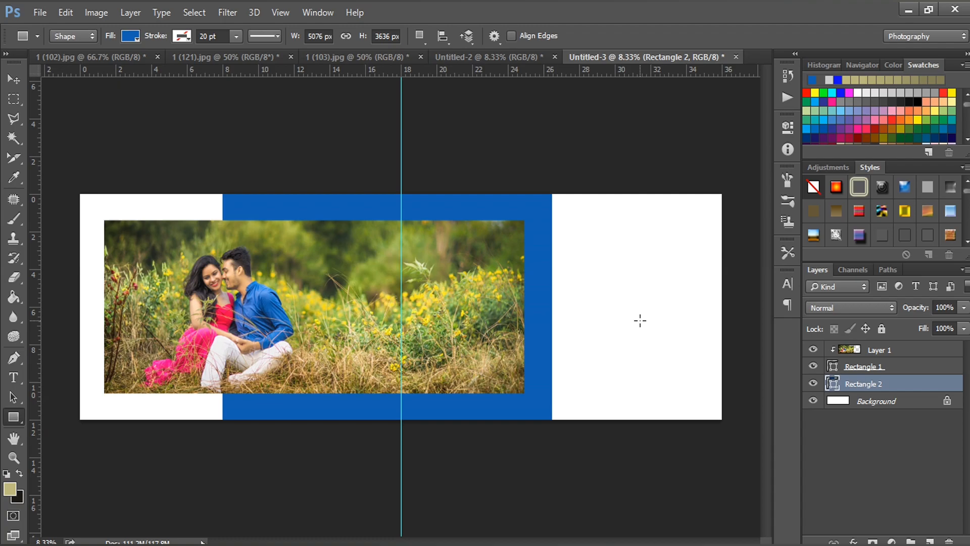
pyautogui.click(620, 262)
pyautogui.write('10 in')
pyautogui.rightClick(568, 190)
pyautogui.click(596, 212)
pyautogui.click(470, 238)
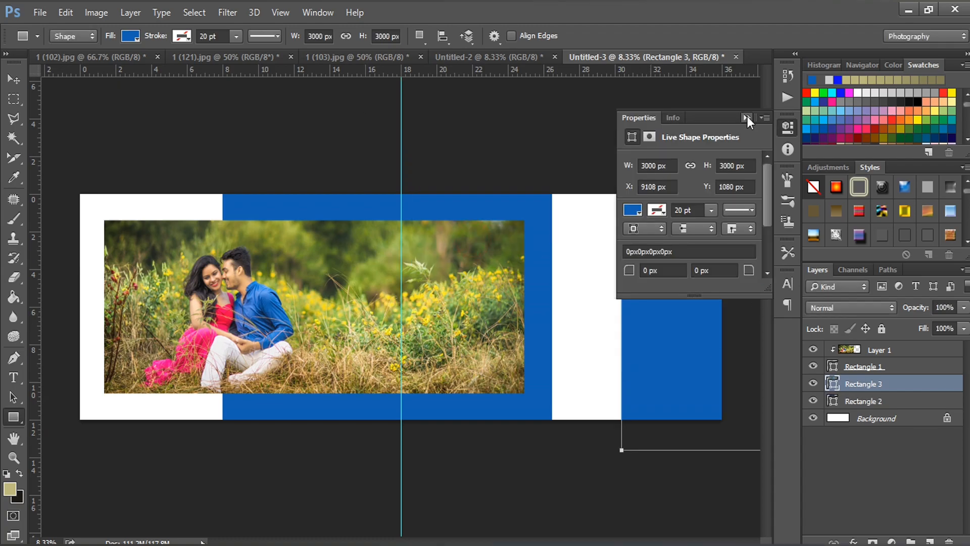
pyautogui.click(747, 116)
pyautogui.press('v')
pyautogui.moveTo(654, 314); pyautogui.dragTo(585, 256)
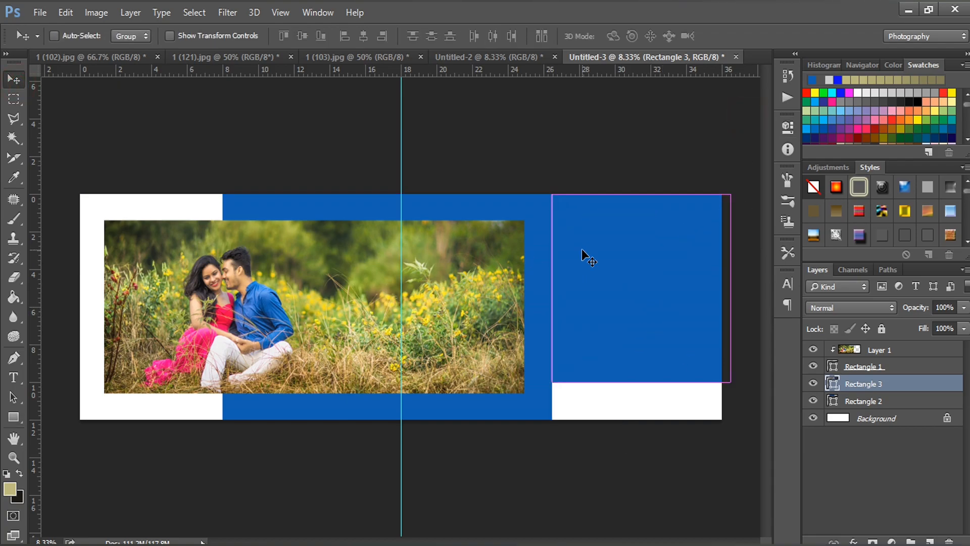
# Rotate the square 45° into a diamond, scale it to about 68% and place it near the spread's upper-right corner
pyautogui.hotkey('ctrl', 't')
pyautogui.moveTo(532, 173); pyautogui.dragTo(498, 295)
pyautogui.press('Return')
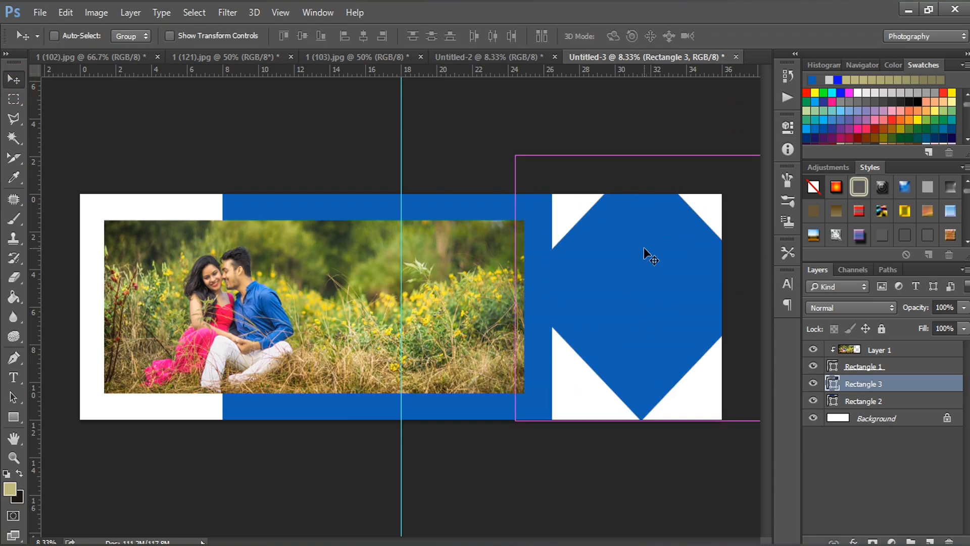
pyautogui.moveTo(516, 155); pyautogui.dragTo(553, 196)
pyautogui.moveTo(635, 233); pyautogui.dragTo(656, 233)
pyautogui.moveTo(573, 194); pyautogui.dragTo(579, 199)
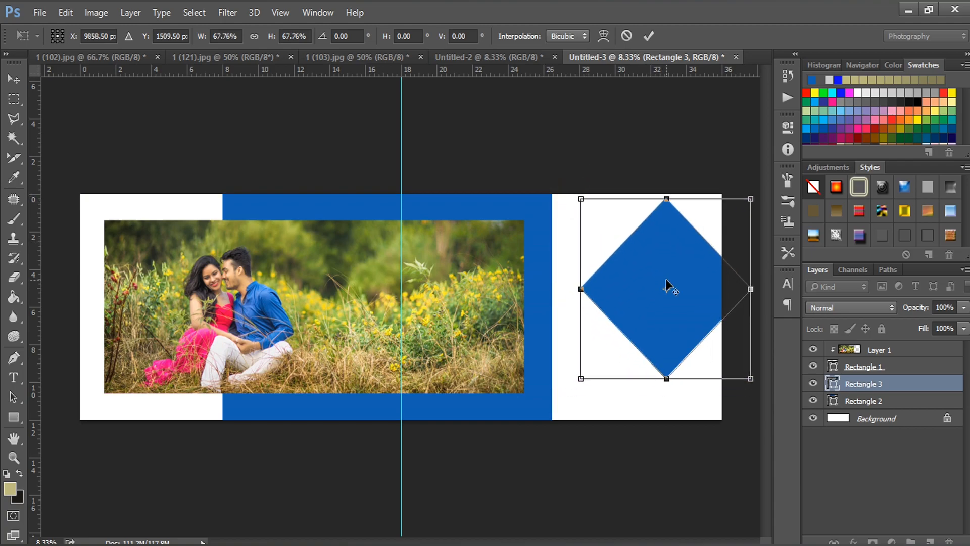
pyautogui.press('Return')
# Set the diamond's opacity to 75% and make two overlapping copies, one below it and one to the lower left
pyautogui.write('75')
pyautogui.moveTo(649, 315); pyautogui.dragTo(653, 355)
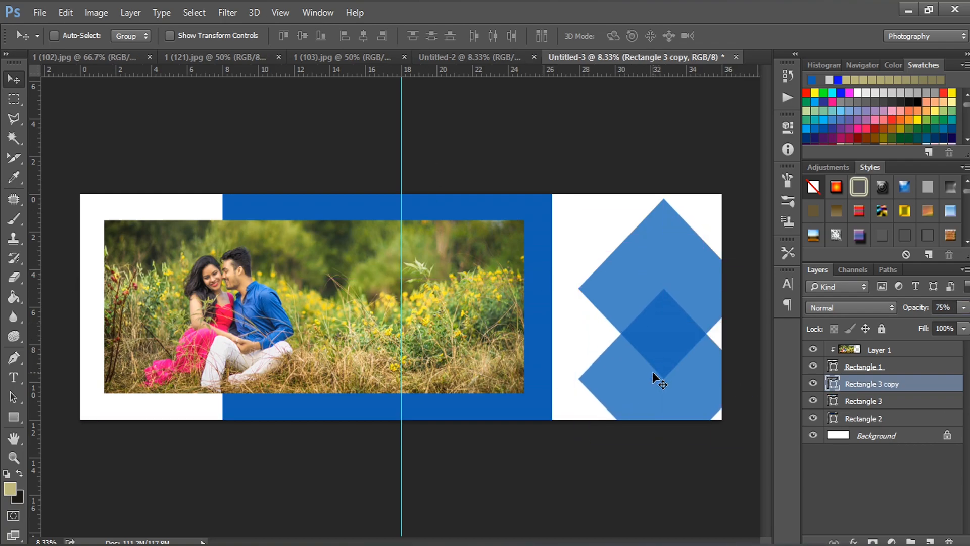
pyautogui.moveTo(652, 389); pyautogui.dragTo(613, 345)
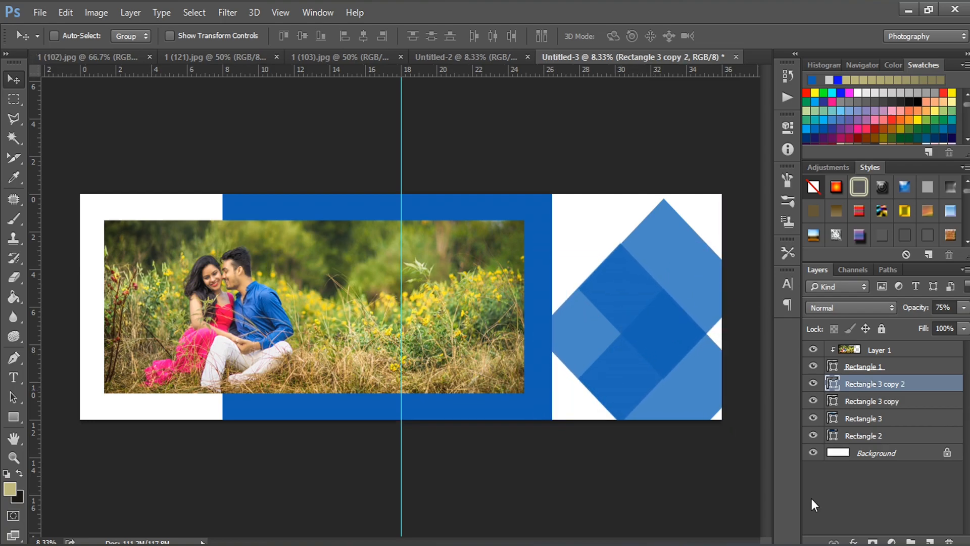
# Give the leftmost diamond no fill, a blue 40 pt stroke and 100% opacity
pyautogui.click(813, 385)
pyautogui.click(813, 386)
pyautogui.click(14, 417)
pyautogui.click(133, 36)
pyautogui.click(70, 67)
pyautogui.click(186, 37)
pyautogui.click(113, 115)
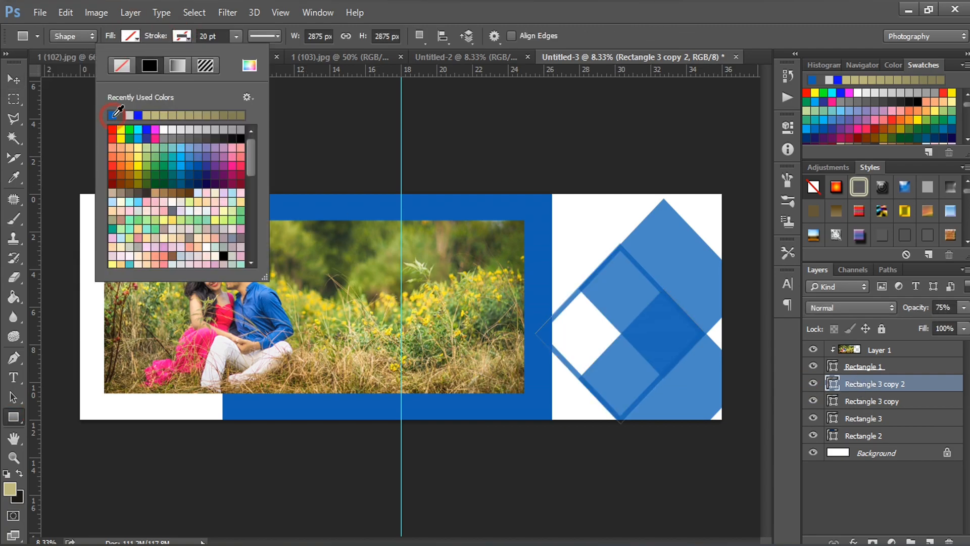
pyautogui.click(199, 37)
pyautogui.write('40')
pyautogui.press('Return')
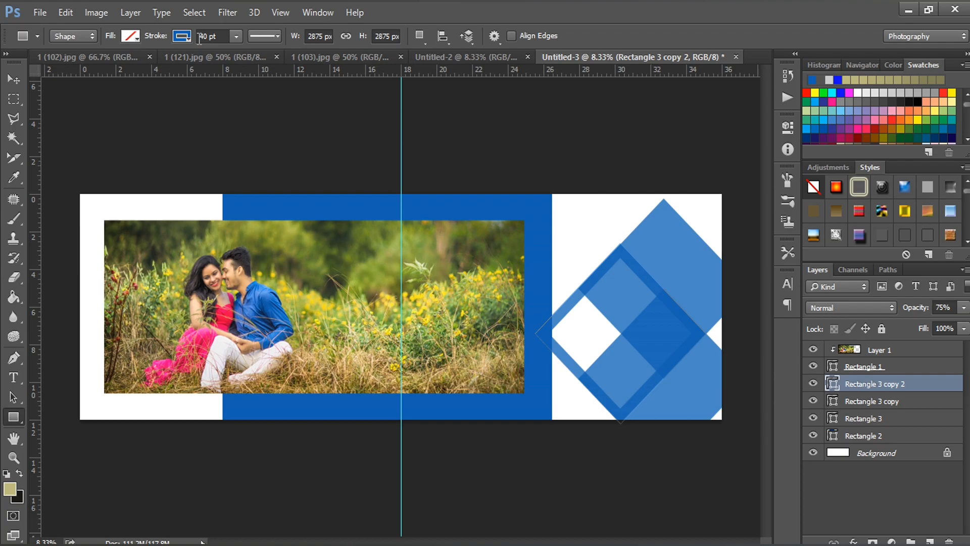
pyautogui.press('v')
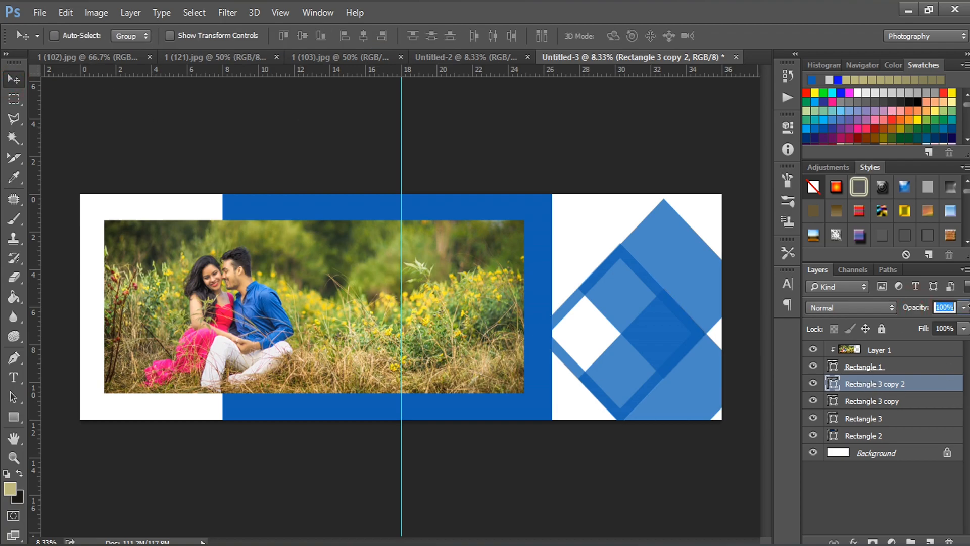
pyautogui.moveTo(968, 305); pyautogui.dragTo(969, 306)
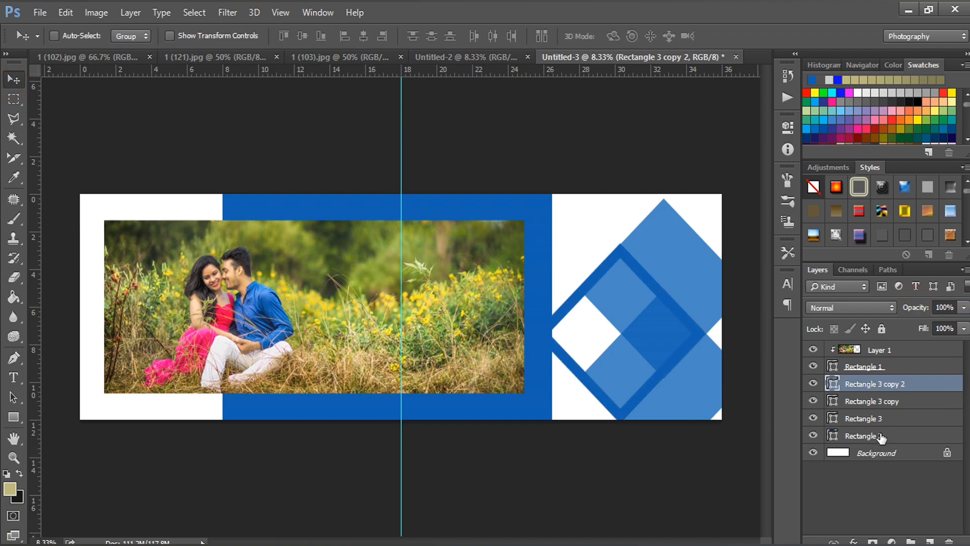
# Add a layer mask to the outlined diamond and hide its right half
pyautogui.click(873, 540)
pyautogui.press('m')
pyautogui.moveTo(619, 230); pyautogui.dragTo(721, 469)
pyautogui.rightClick(667, 359)
pyautogui.click(677, 457)
pyautogui.click(646, 183)
pyautogui.click(610, 281)
pyautogui.click(738, 170)
pyautogui.hotkey('ctrl', 'd')
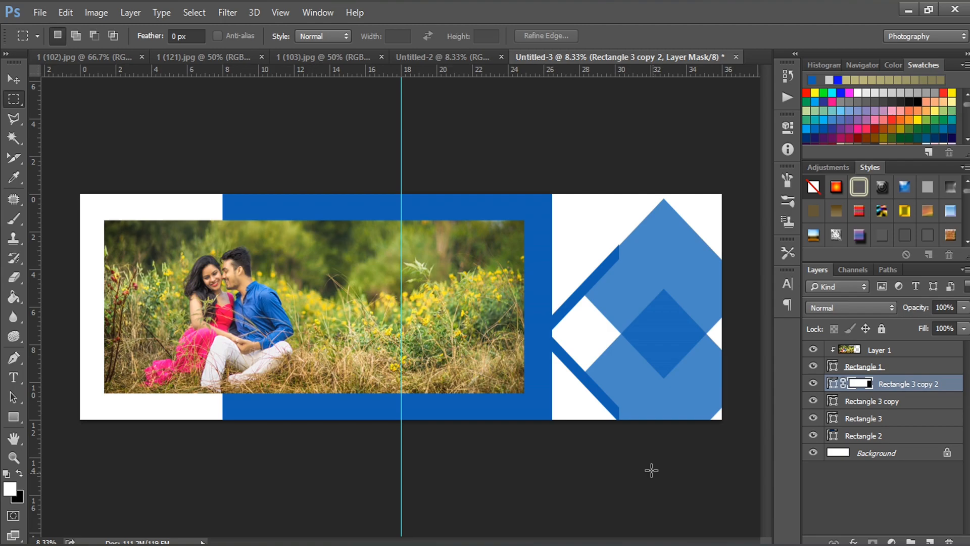
# Create a rectangle 2.28 in wide and 2.90 in high just right of the large photo
pyautogui.click(13, 417)
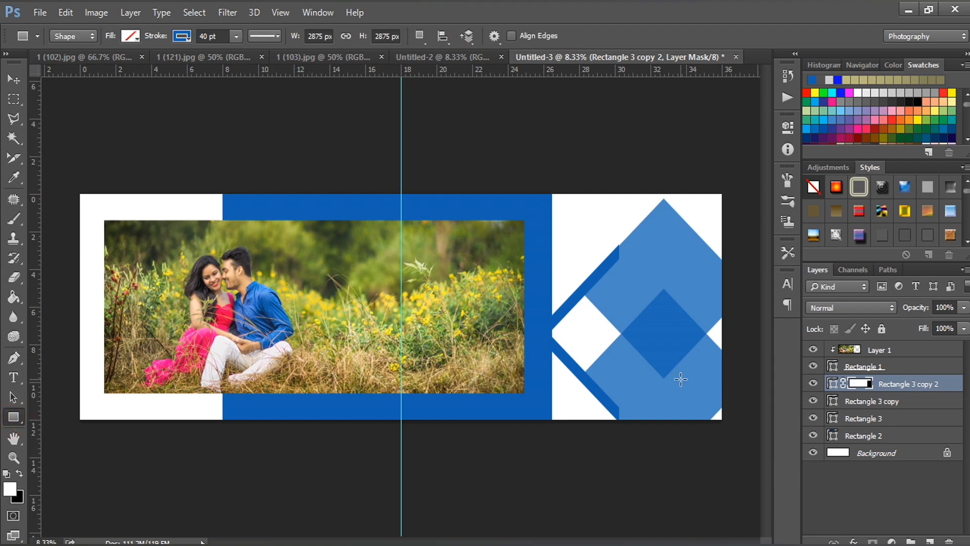
pyautogui.click(544, 228)
pyautogui.rightClick(497, 191)
pyautogui.click(510, 211)
pyautogui.rightClick(575, 186)
pyautogui.click(588, 206)
pyautogui.moveTo(501, 192); pyautogui.dragTo(426, 192)
pyautogui.write('2.28')
pyautogui.press('Tab')
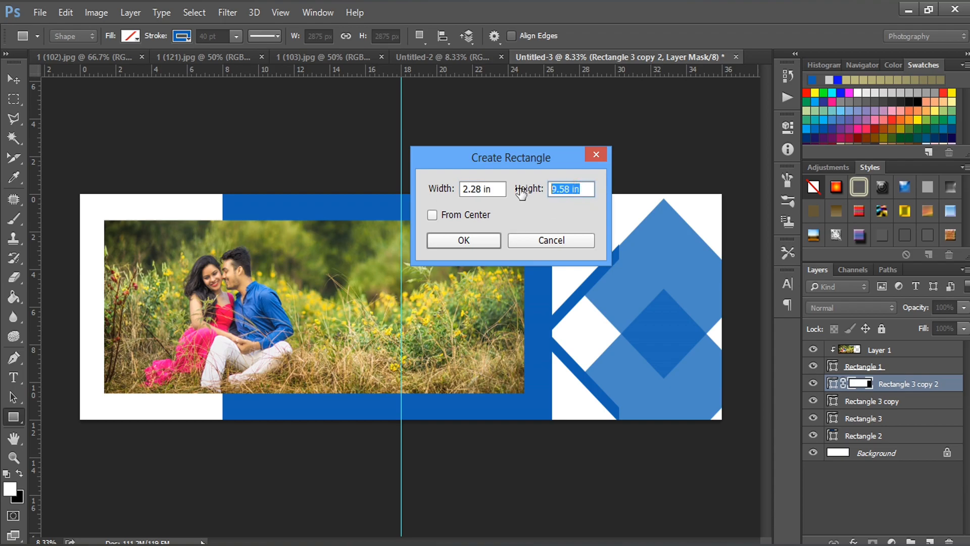
pyautogui.write('2.90')
pyautogui.click(463, 241)
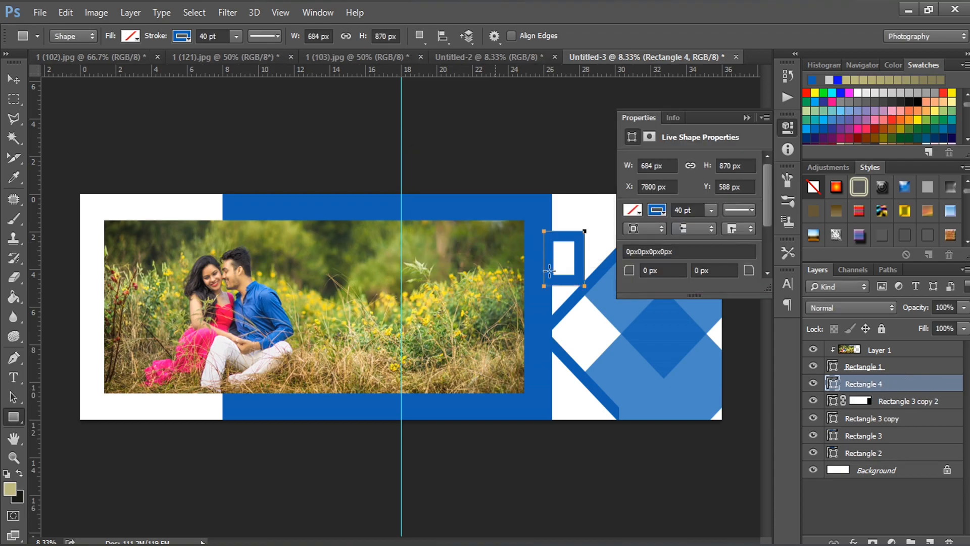
# Give the small rectangle a white fill and a 5 pt white stroke, and move it onto the top diamond's upper-left edge
pyautogui.click(631, 209)
pyautogui.click(688, 302)
pyautogui.click(657, 210)
pyautogui.click(642, 239)
pyautogui.click(682, 210)
pyautogui.write('5')
pyautogui.press('Return')
pyautogui.click(746, 117)
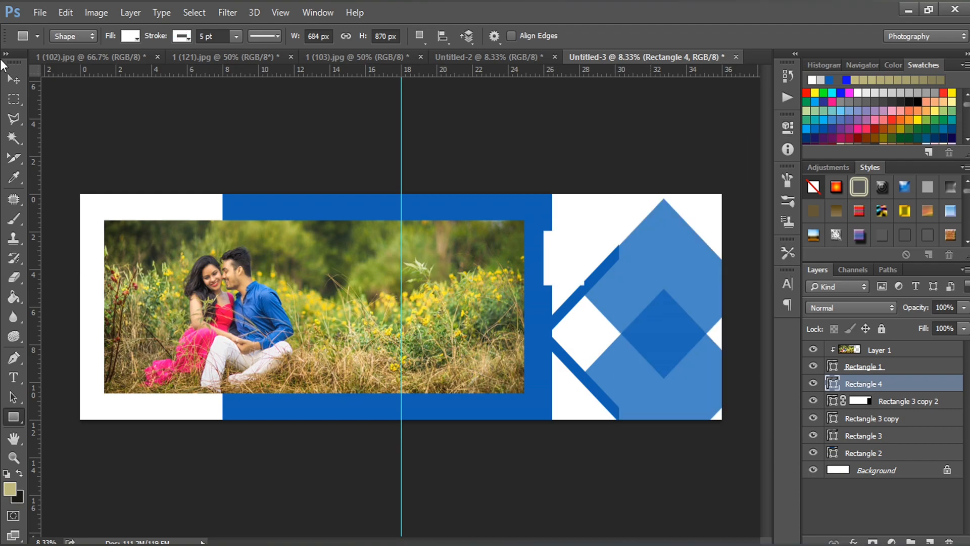
pyautogui.press('v')
pyautogui.moveTo(560, 257); pyautogui.dragTo(608, 249)
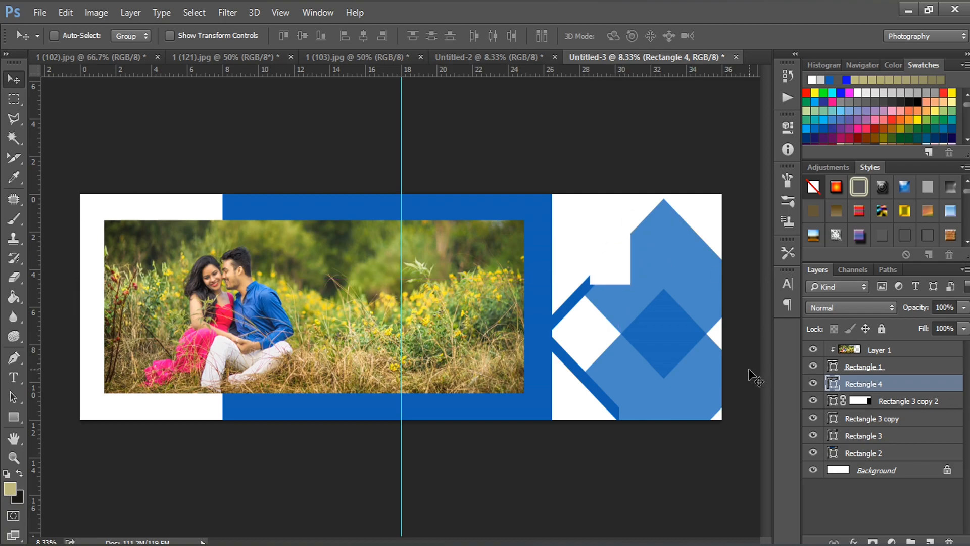
# Copy the black-and-white couple photo from 1 (102).jpg into Untitled-3 above the small rectangle
pyautogui.click(257, 55)
pyautogui.click(152, 57)
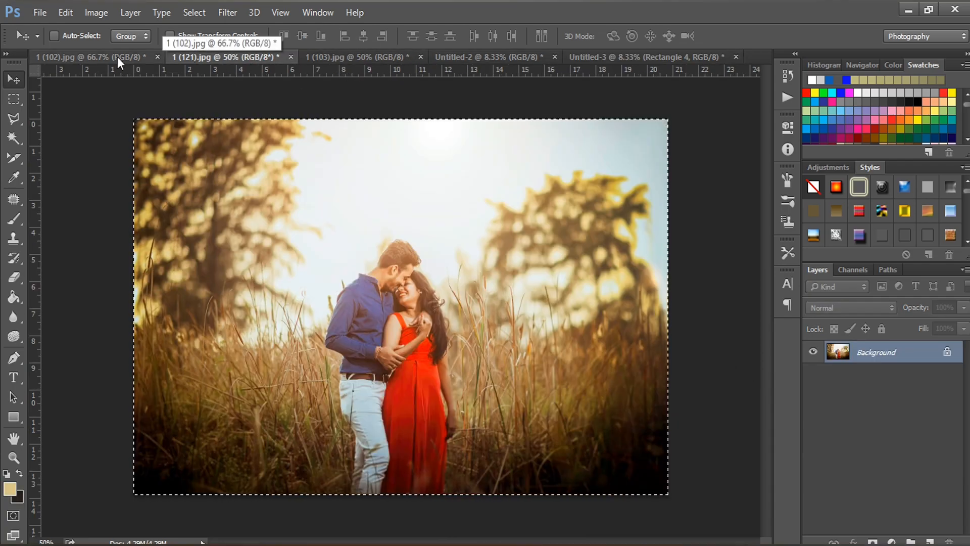
pyautogui.click(619, 57)
pyautogui.hotkey('ctrl', 'shift', 'alt', 'n')
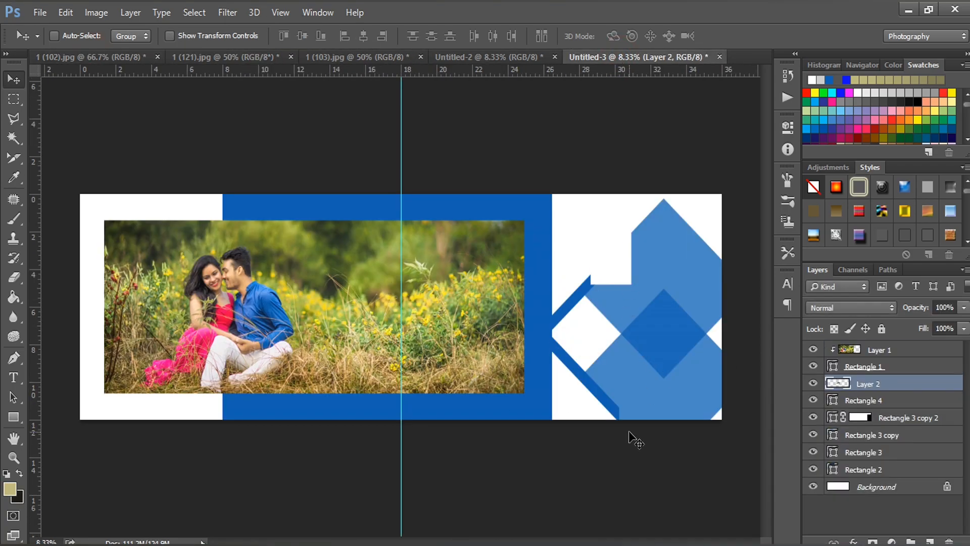
# Move the pasted photo over the small white rectangle, clip it to that shape and fit it to the frame
pyautogui.hotkey('ctrl', 't')
pyautogui.moveTo(418, 300); pyautogui.dragTo(632, 250)
pyautogui.press('Return')
pyautogui.keyDown('alt'); pyautogui.click(855, 390); pyautogui.keyUp('alt')
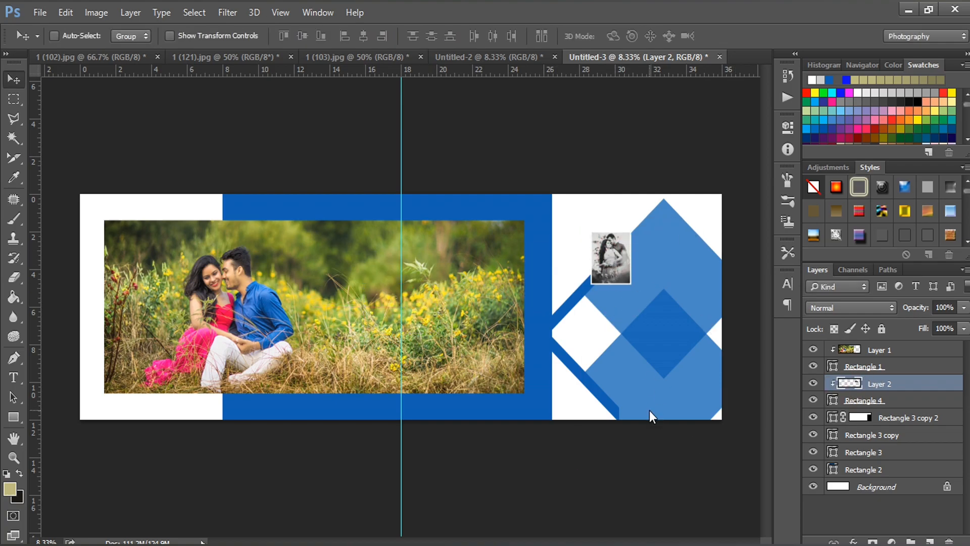
pyautogui.hotkey('ctrl', 't')
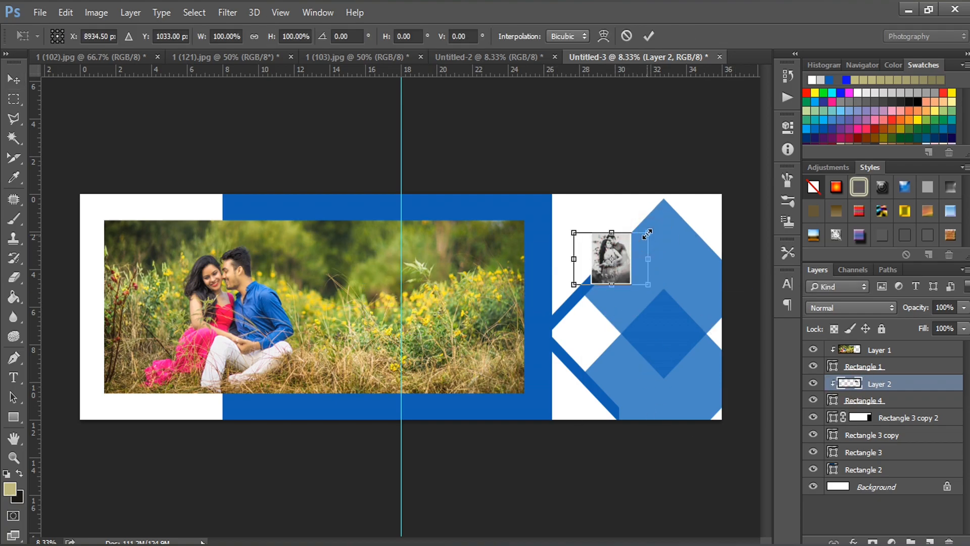
pyautogui.press('Return')
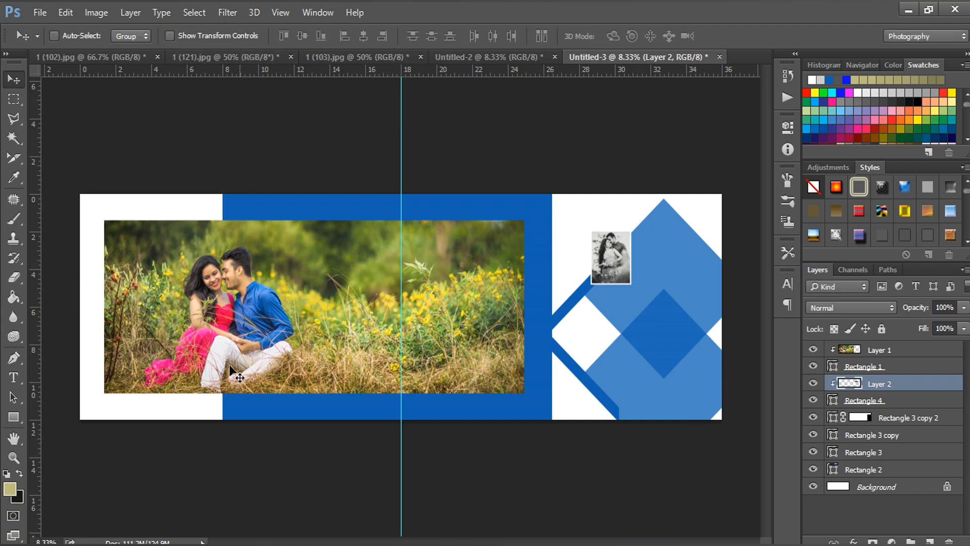
# Draw a hexagon custom shape about 9.2 in wide and 5.44 in high over the diamonds' overlap, running past the page's right edge
pyautogui.rightClick(14, 417)
pyautogui.click(76, 458)
pyautogui.rightClick(17, 415)
pyautogui.click(76, 490)
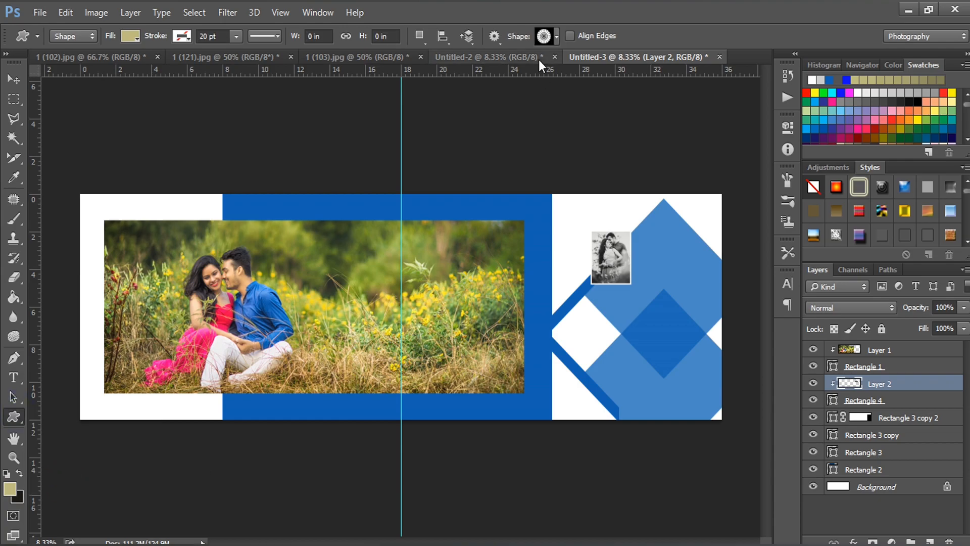
pyautogui.click(550, 37)
pyautogui.moveTo(605, 136); pyautogui.dragTo(605, 70)
pyautogui.click(606, 149)
pyautogui.click(608, 151)
pyautogui.click(607, 151)
pyautogui.click(588, 118)
pyautogui.click(625, 303)
pyautogui.moveTo(625, 303); pyautogui.dragTo(783, 386)
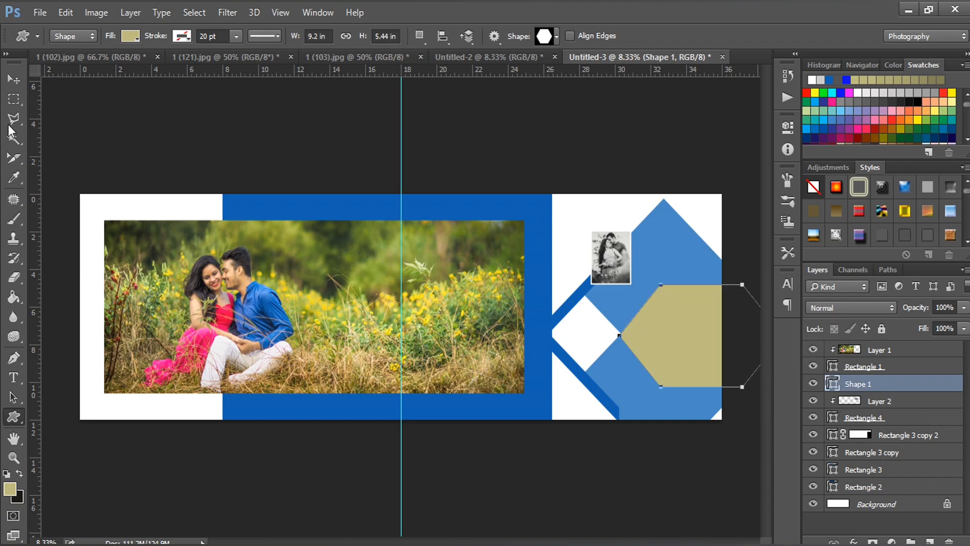
pyautogui.press('v')
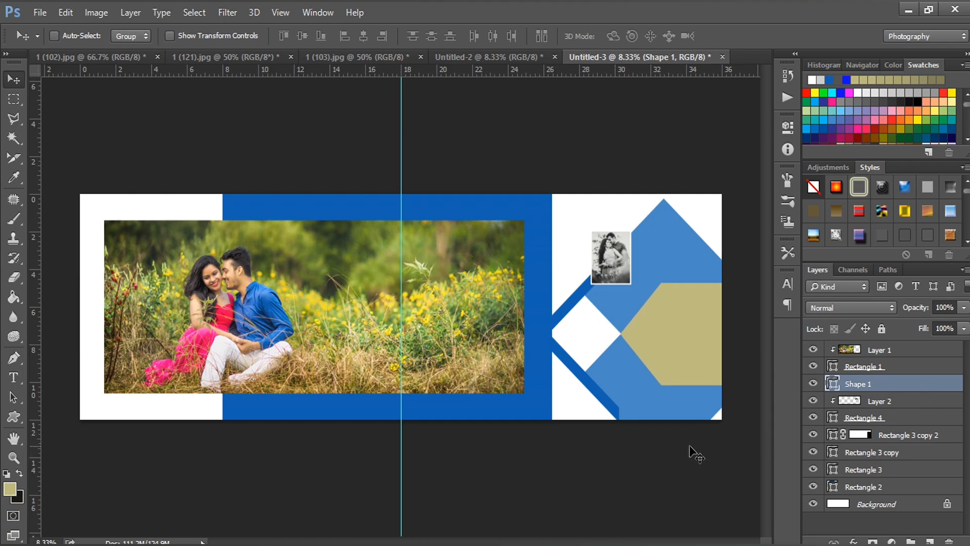
# Copy the photo of the couple in the red dress and blue shirt from 1 (121).jpg into Untitled-3 above the hexagon
pyautogui.click(331, 57)
pyautogui.click(276, 56)
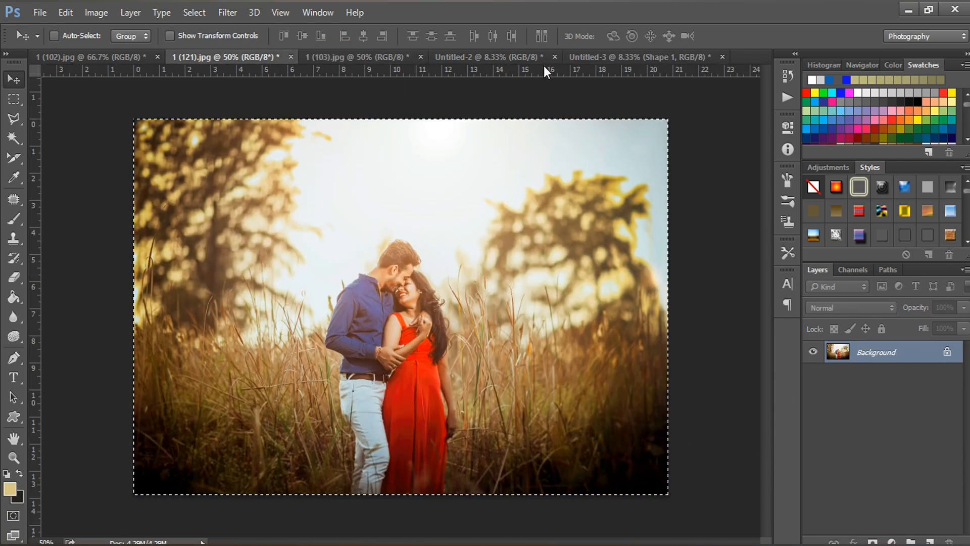
pyautogui.click(596, 57)
pyautogui.hotkey('ctrl', 'v')
# Move the pasted photo over the hexagon, clip it to that shape and position the couple inside the frame
pyautogui.hotkey('ctrl', 't')
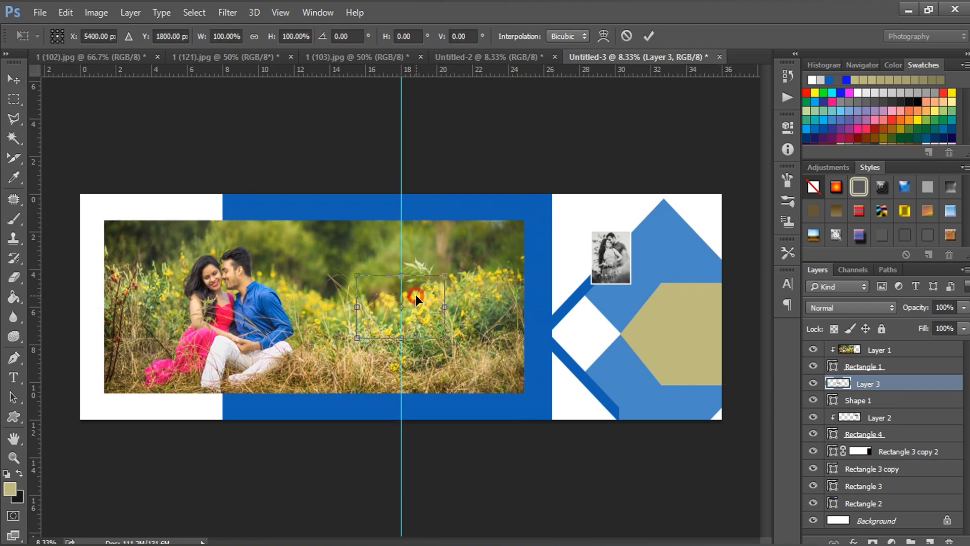
pyautogui.moveTo(629, 357); pyautogui.dragTo(564, 420)
pyautogui.press('Return')
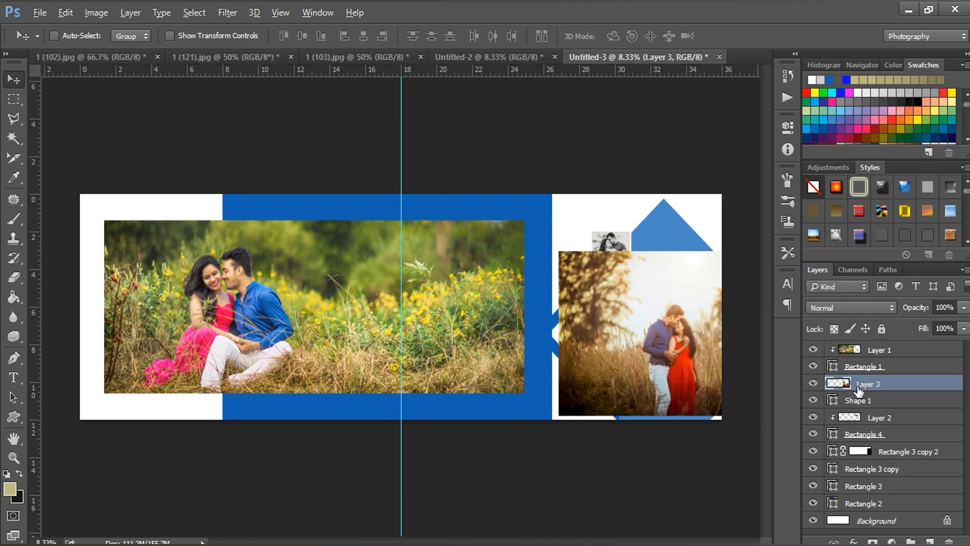
pyautogui.keyDown('alt'); pyautogui.click(860, 393); pyautogui.keyUp('alt')
pyautogui.moveTo(669, 338); pyautogui.dragTo(683, 327)
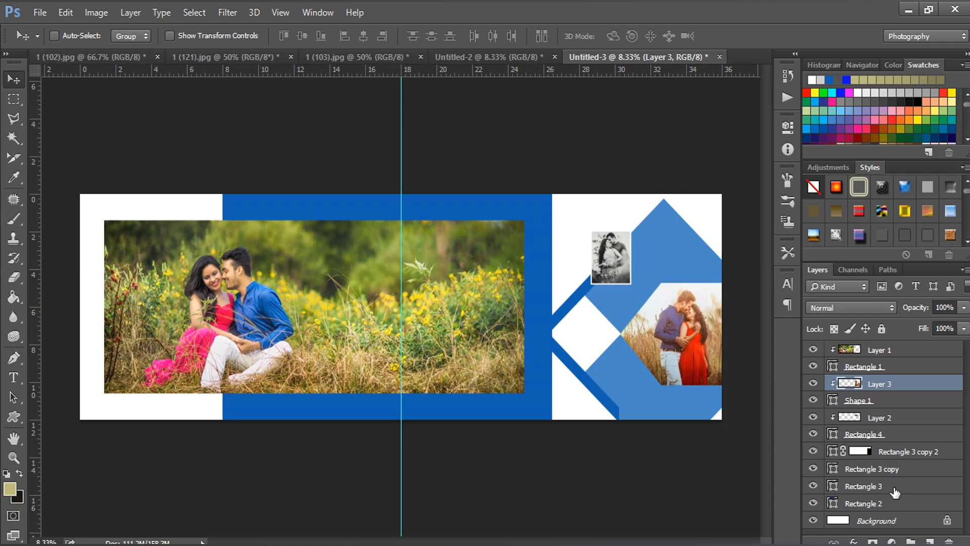
# Create a white-filled circle about 1128 px in diameter above all layers and place it over the large photo's lower-left corner
pyautogui.keyDown('ctrl'); pyautogui.click(128, 324); pyautogui.keyUp('ctrl')
pyautogui.rightClick(13, 417)
pyautogui.click(71, 442)
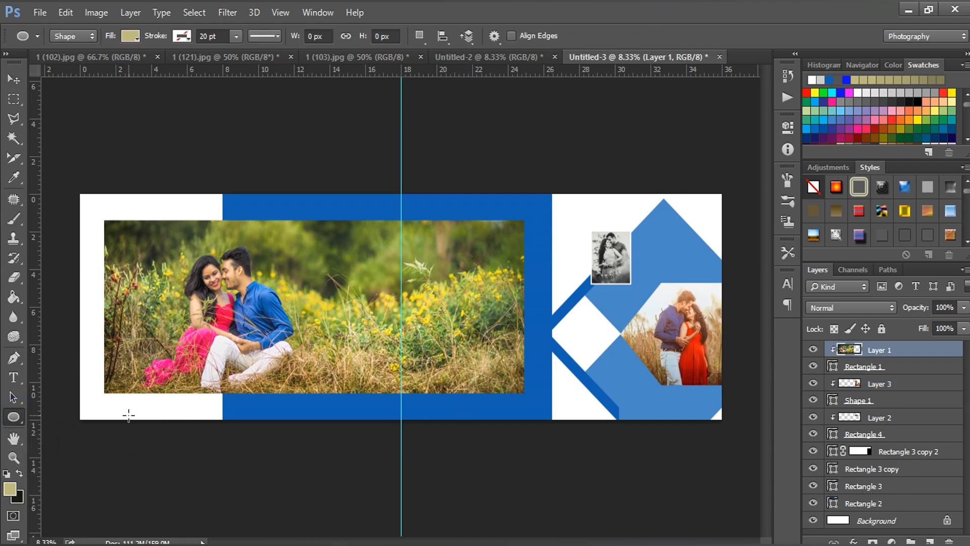
pyautogui.moveTo(90, 354); pyautogui.dragTo(158, 419)
pyautogui.click(632, 233)
pyautogui.click(633, 312)
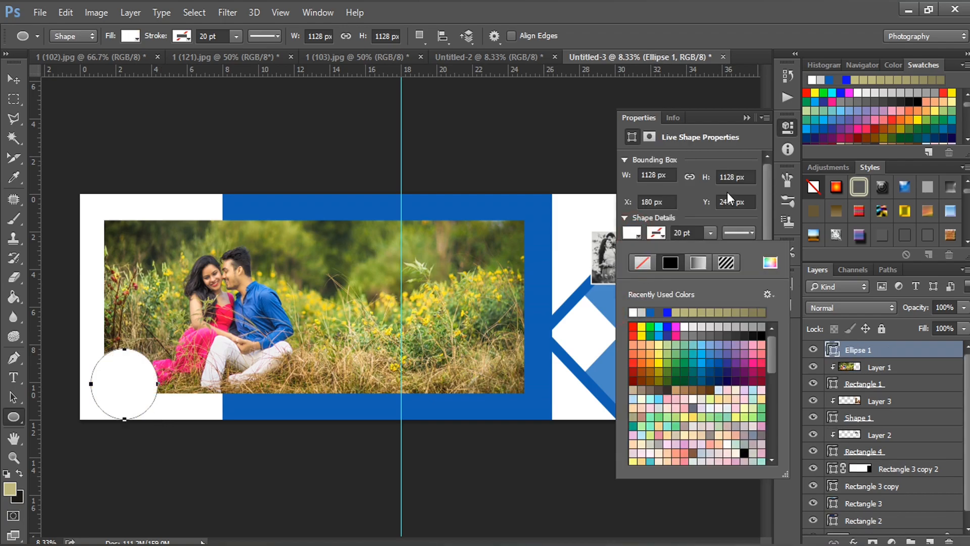
pyautogui.click(747, 118)
pyautogui.click(13, 79)
pyautogui.moveTo(127, 382); pyautogui.dragTo(117, 388)
# Copy the "Our Love" text from Untitled-2 into Untitled-3 and place it inside the white circle
pyautogui.click(450, 57)
pyautogui.moveTo(105, 121); pyautogui.dragTo(117, 378)
pyautogui.moveTo(117, 378); pyautogui.dragTo(129, 385)
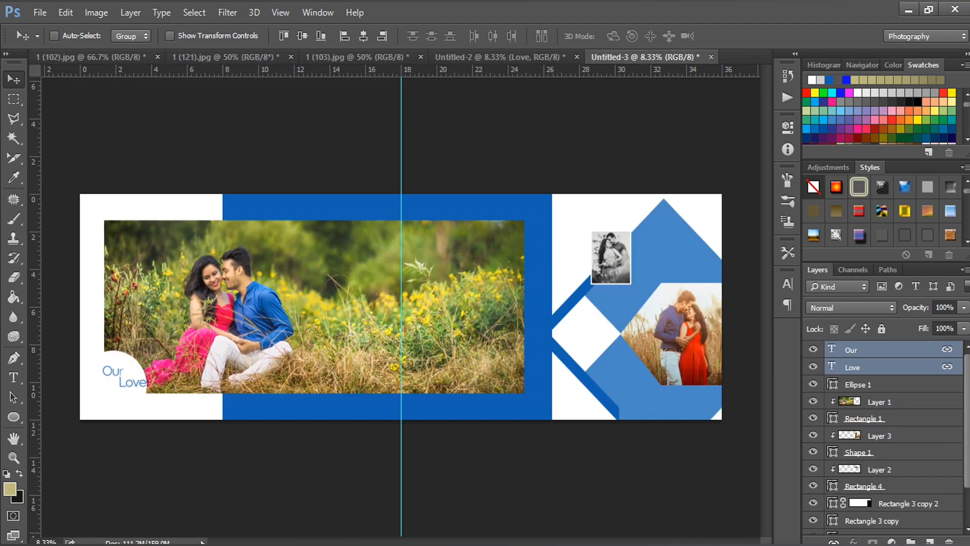
# Copy the "Those who fall in Love" quote from Untitled-2 into Untitled-3 and position it across the large photo's top edge
pyautogui.click(484, 56)
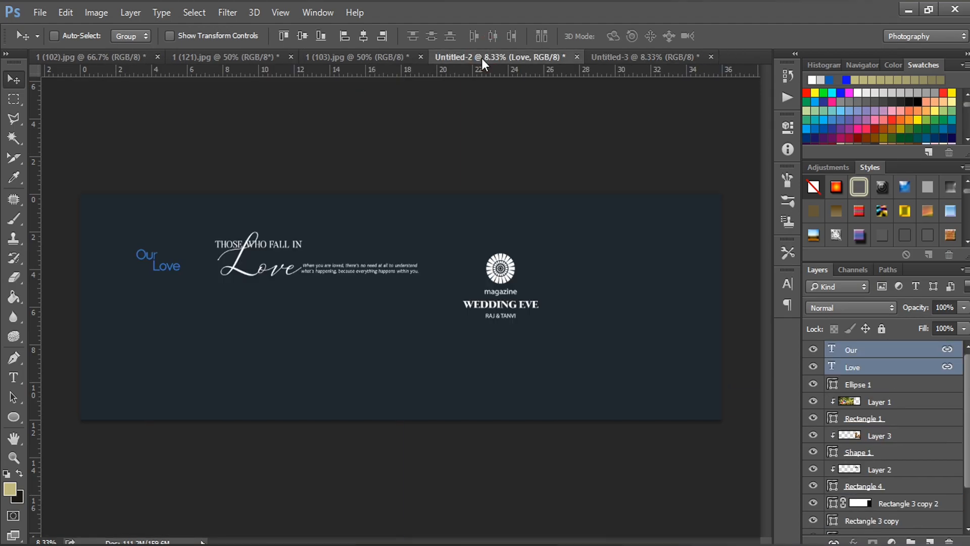
pyautogui.moveTo(323, 273); pyautogui.dragTo(389, 240)
pyautogui.hotkey('shift', 'Up')
pyautogui.hotkey('shift', 'Up')
pyautogui.hotkey('shift', 'Up')
pyautogui.hotkey('shift', 'Up')
pyautogui.hotkey('shift', 'Up')
pyautogui.hotkey('shift', 'Up')
pyautogui.hotkey('shift', 'Up')
pyautogui.hotkey('shift', 'Up')
pyautogui.hotkey('shift', 'Up')
pyautogui.hotkey('shift', 'Up')
pyautogui.hotkey('shift', 'Right')
pyautogui.hotkey('shift', 'Right')
pyautogui.hotkey('shift', 'Down')
pyautogui.hotkey('shift', 'Down')
pyautogui.hotkey('shift', 'Down')
pyautogui.hotkey('shift', 'Right')
pyautogui.hotkey('shift', 'Right')
pyautogui.hotkey('shift', 'Right')
pyautogui.hotkey('shift', 'Right')
pyautogui.hotkey('shift', 'Right')
pyautogui.hotkey('shift', 'Right')
pyautogui.hotkey('shift', 'Right')
pyautogui.hotkey('shift', 'Right')
pyautogui.hotkey('shift', 'Right')
pyautogui.hotkey('shift', 'Right')
pyautogui.hotkey('shift', 'Right')
pyautogui.hotkey('shift', 'Right')
pyautogui.hotkey('shift', 'Right')
pyautogui.hotkey('shift', 'Right')
pyautogui.hotkey('shift', 'Right')
pyautogui.hotkey('shift', 'Right')
pyautogui.hotkey('shift', 'Right')
pyautogui.hotkey('shift', 'Right')
pyautogui.hotkey('shift', 'Right')
pyautogui.hotkey('shift', 'Right')
pyautogui.hotkey('shift', 'Right')
pyautogui.hotkey('shift', 'Right')
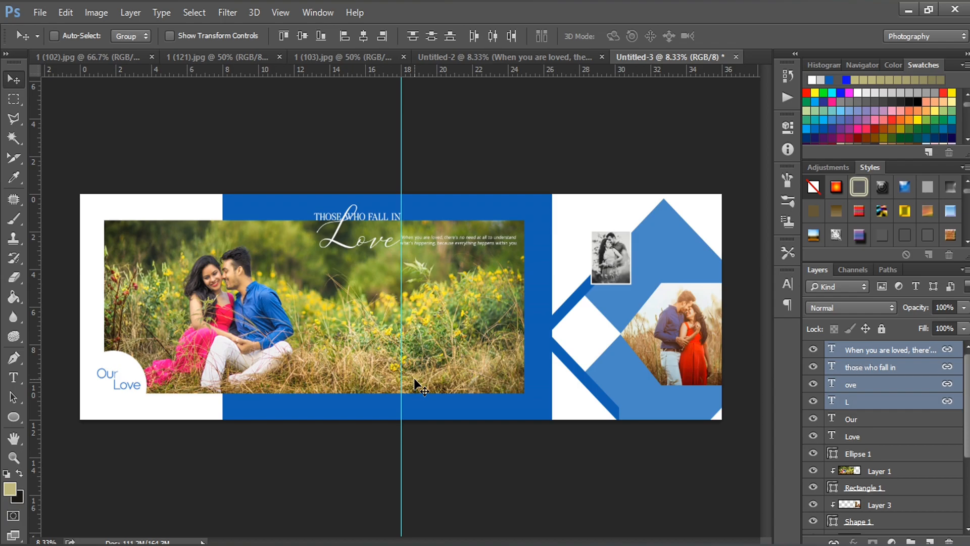
# Copy the magazine "WEDDING EVE" logo block from Untitled-2 into Untitled-3 and position it inside the top diamond
pyautogui.click(423, 57)
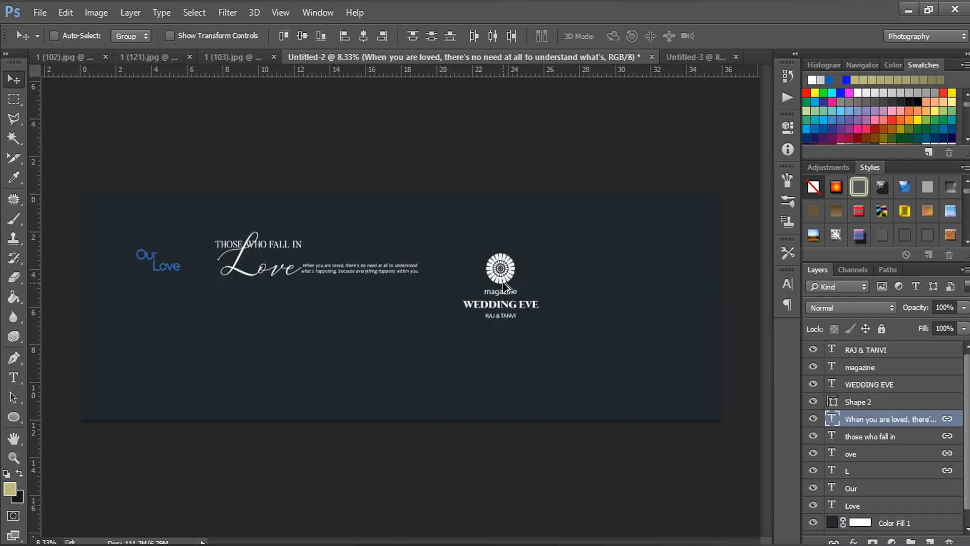
pyautogui.moveTo(502, 308); pyautogui.dragTo(667, 233)
pyautogui.hotkey('shift', 'Up')
pyautogui.hotkey('shift', 'Up')
pyautogui.hotkey('shift', 'Up')
pyautogui.hotkey('shift', 'Left')
pyautogui.hotkey('shift', 'Left')
pyautogui.hotkey('shift', 'Left')
pyautogui.hotkey('shift', 'Left')
pyautogui.hotkey('shift', 'Left')
pyautogui.hotkey('shift', 'Left')
pyautogui.hotkey('shift', 'Left')
pyautogui.hotkey('shift', 'Left')
pyautogui.hotkey('shift', 'Left')
pyautogui.hotkey('shift', 'Left')
pyautogui.hotkey('shift', 'Left')
pyautogui.hotkey('shift', 'Left')
pyautogui.hotkey('shift', 'Left')
pyautogui.hotkey('shift', 'Left')
pyautogui.hotkey('shift', 'Right')
pyautogui.hotkey('shift', 'Right')
pyautogui.hotkey('shift', 'Up')
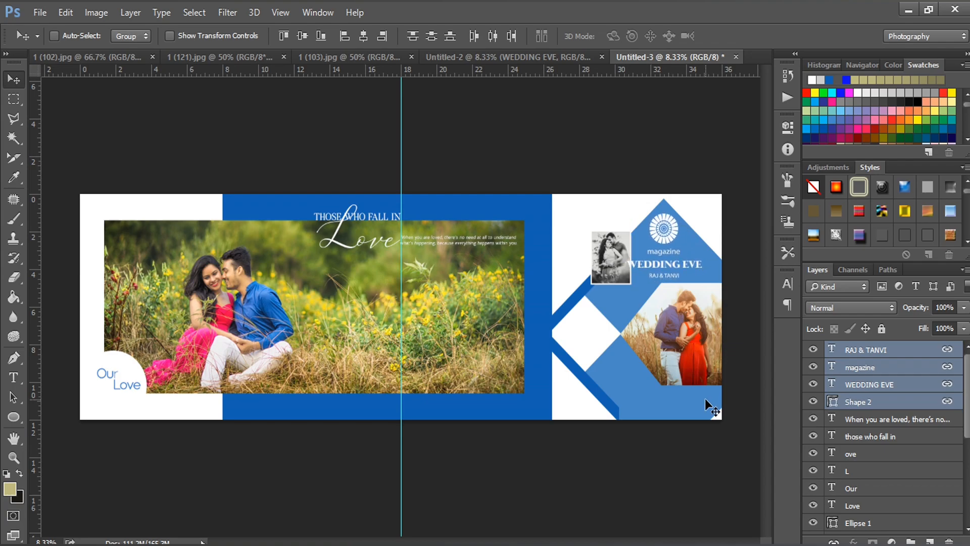
# Move the small black-and-white photo together with its frame slightly left, clear of the "WEDDING EVE" title
pyautogui.keyDown('ctrl'); pyautogui.click(614, 253); pyautogui.keyUp('ctrl')
pyautogui.keyDown('ctrl'); pyautogui.keyDown('shift'); pyautogui.click(613, 253); pyautogui.keyUp('shift'); pyautogui.keyUp('ctrl')
pyautogui.moveTo(600, 258); pyautogui.dragTo(591, 260)
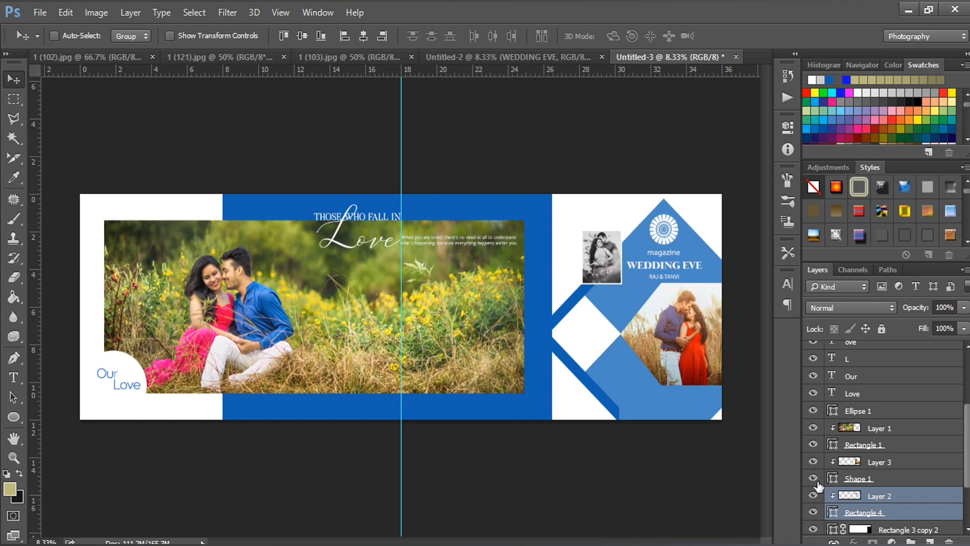
# Mask out the lower end of the dark blue diamond outline on Rectangle 3 copy 2 with a polygonal selection, and deselect
pyautogui.keyDown('ctrl'); pyautogui.click(599, 402); pyautogui.keyUp('ctrl')
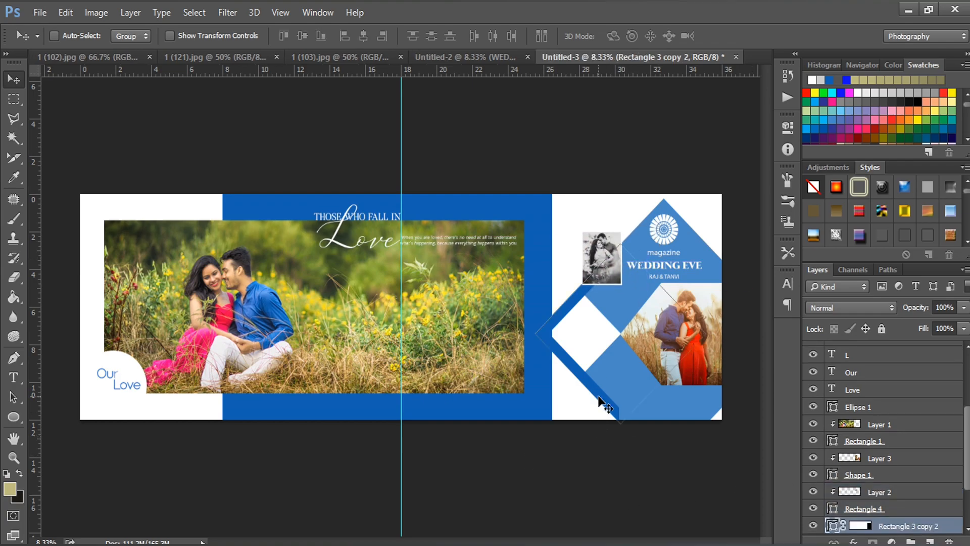
pyautogui.click(866, 527)
pyautogui.click(14, 118)
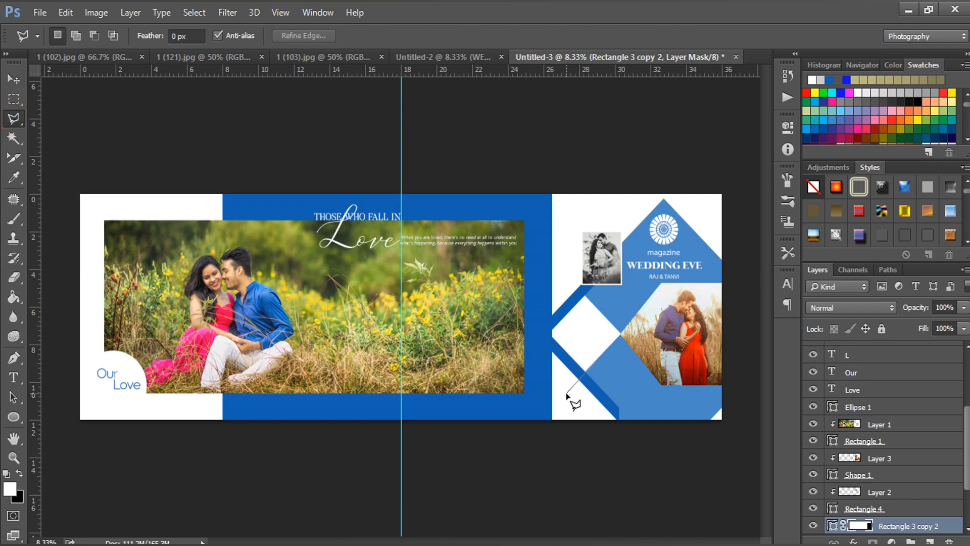
pyautogui.doubleClick(642, 391)
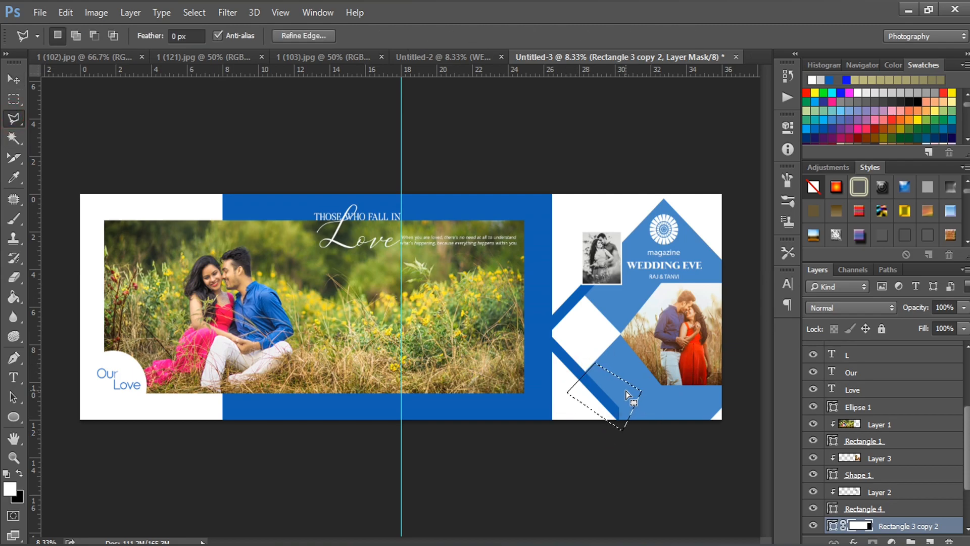
pyautogui.press('Delete')
pyautogui.hotkey('ctrl', 'd')
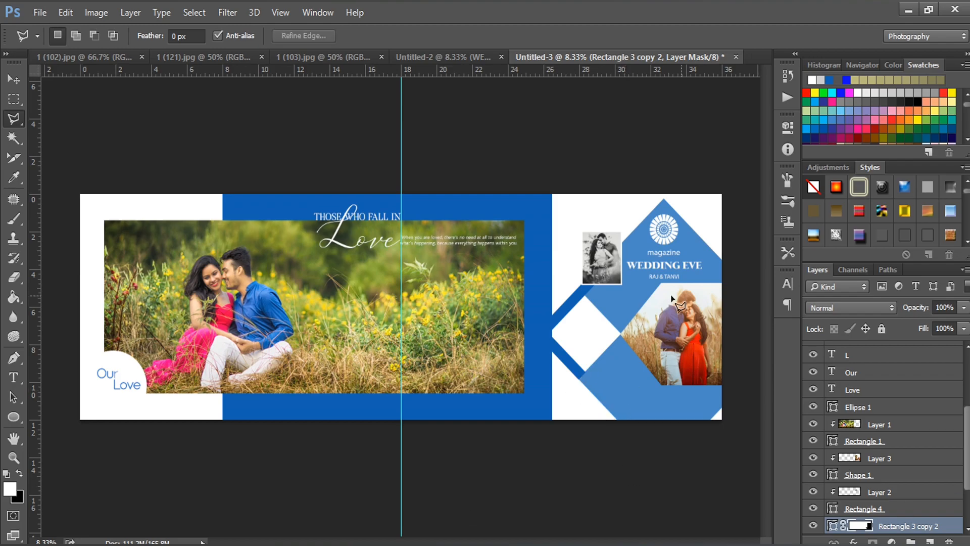
# Try to narrow the large blue band by pulling its right edge inward to the large photo's right edge
pyautogui.keyDown('ctrl'); pyautogui.click(540, 268); pyautogui.keyUp('ctrl')
pyautogui.click(13, 78)
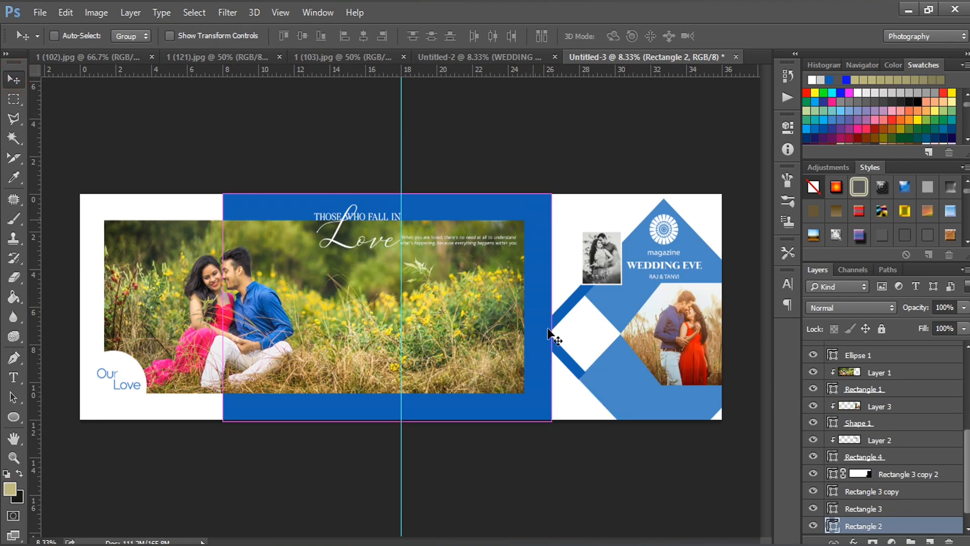
pyautogui.hotkey('ctrl', 't')
pyautogui.moveTo(554, 307); pyautogui.dragTo(524, 308)
pyautogui.press('Return')
pyautogui.hotkey('ctrl', 'z')
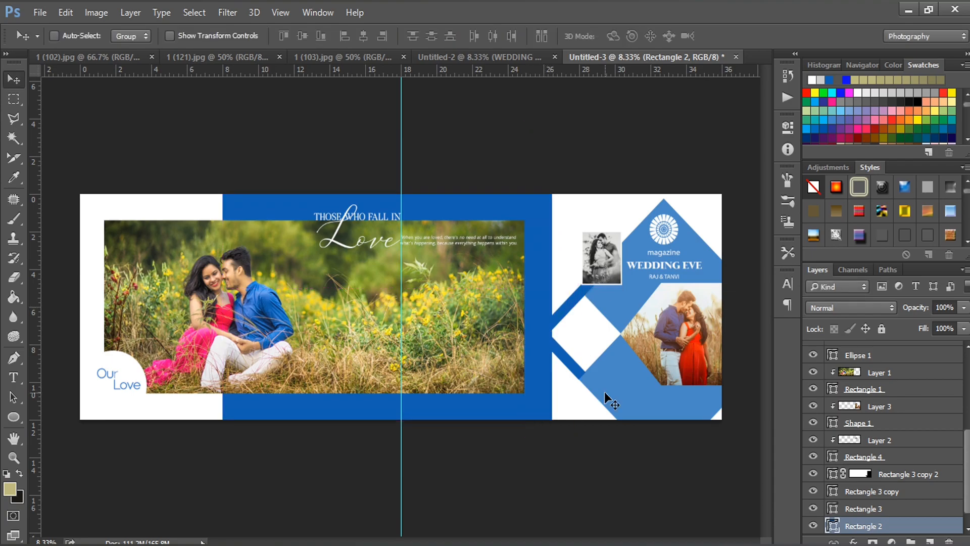
# Try to shift the dark blue diamond outline to the right, away from the blue band
pyautogui.keyDown('ctrl'); pyautogui.click(578, 373); pyautogui.keyUp('ctrl')
pyautogui.moveTo(561, 311); pyautogui.dragTo(584, 311)
pyautogui.hotkey('ctrl', 'z')
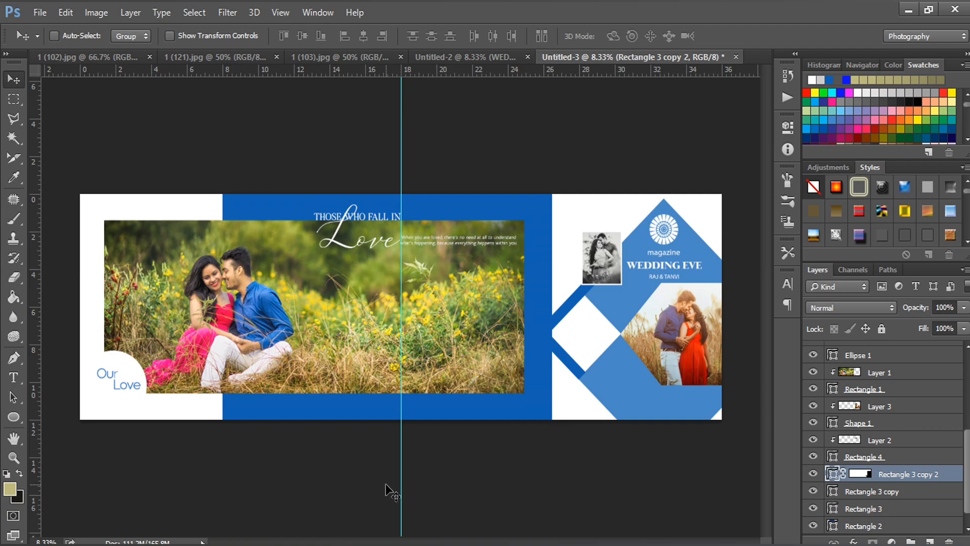
# Try to recolor the dark blue diamond outline's stroke with the lighter blue sampled from the lower diamond
pyautogui.hotkey('ctrl', '+')
pyautogui.moveTo(453, 542); pyautogui.dragTo(518, 538)
pyautogui.hotkey('ctrl', '-')
pyautogui.press('u')
pyautogui.click(184, 36)
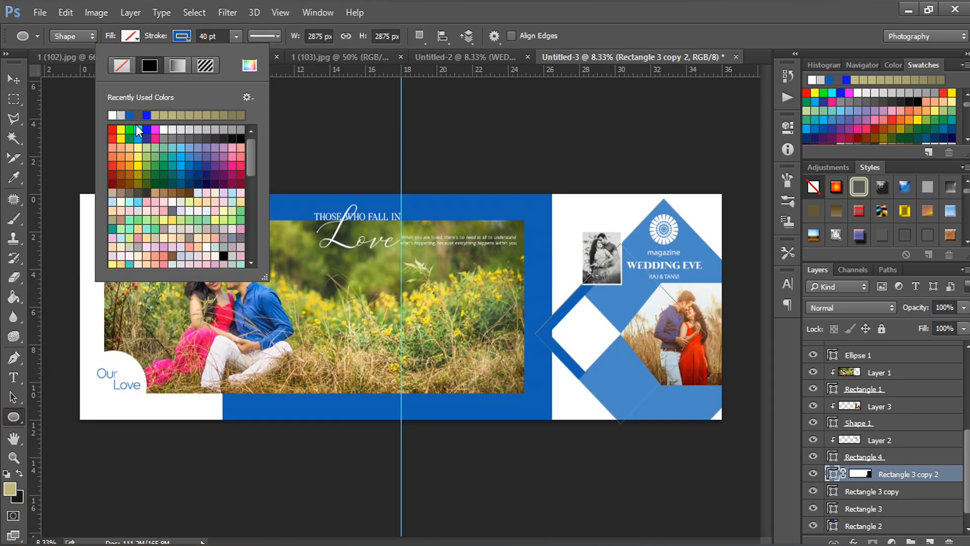
pyautogui.click(250, 66)
pyautogui.moveTo(567, 86); pyautogui.dragTo(318, 145)
pyautogui.click(627, 384)
pyautogui.click(383, 187)
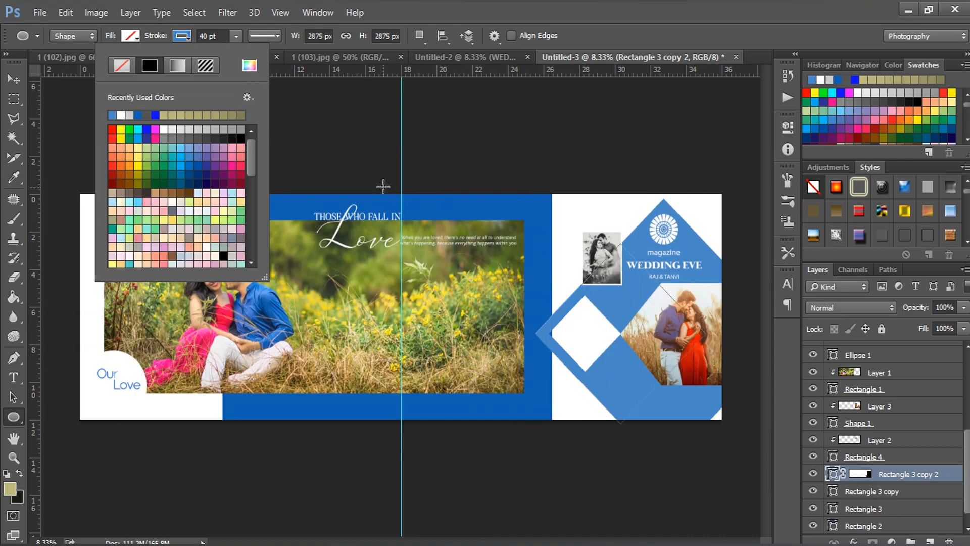
pyautogui.click(182, 38)
pyautogui.press('Return')
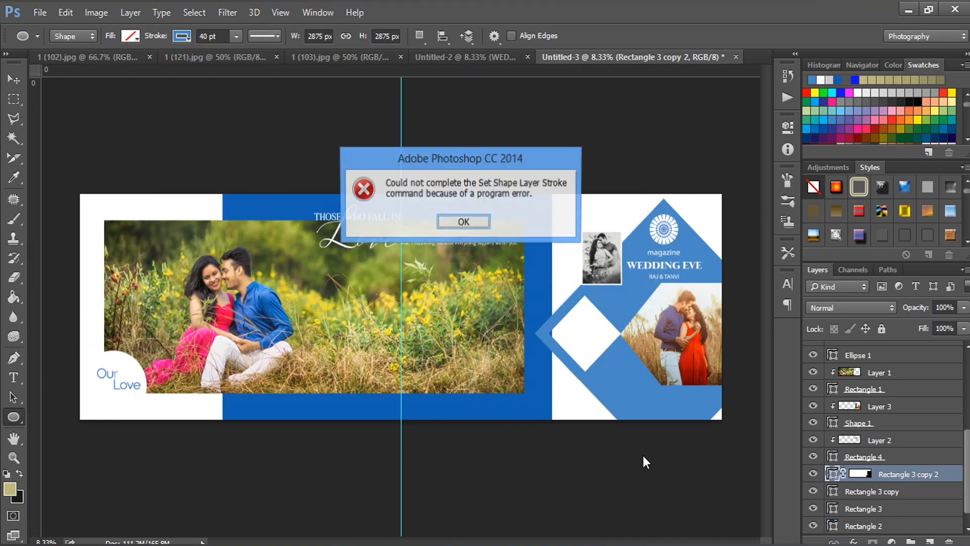
pyautogui.click(480, 219)
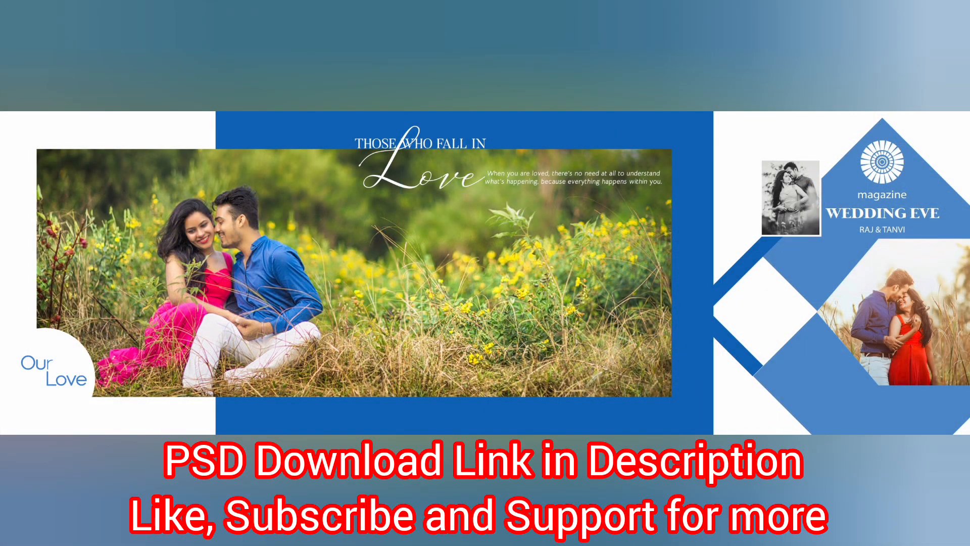